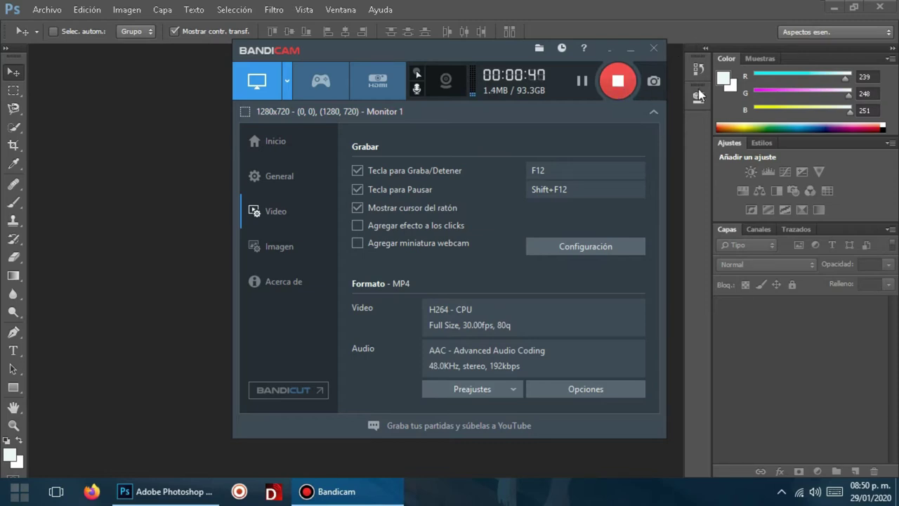
- Minimize Bandicam and bring up Photoshop's Open dialog on the Imágenes folder
left_click(631, 49)
left_click(46, 10)
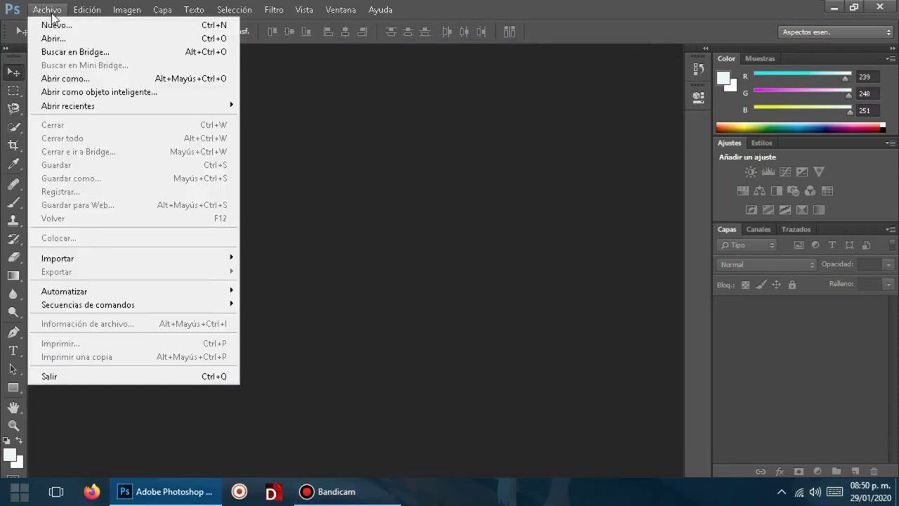
left_click(72, 39)
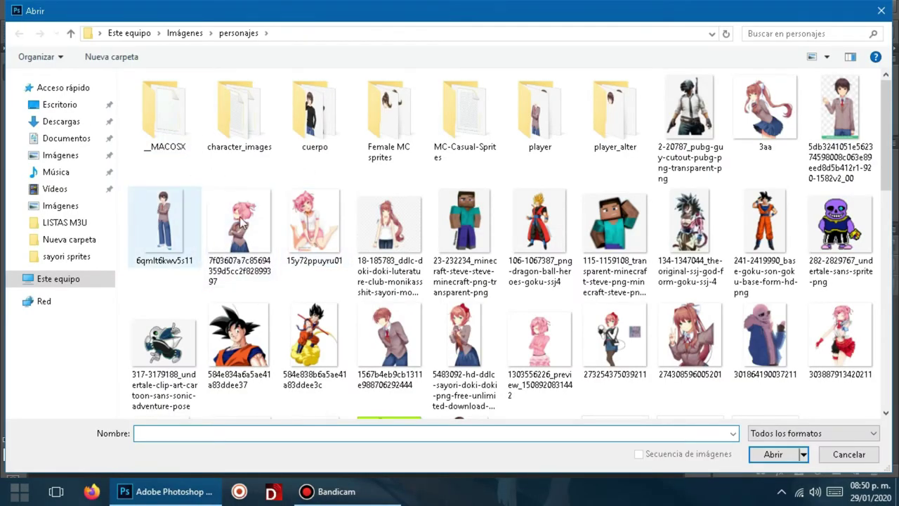
scroll(376, 238, "down", 10)
left_click(60, 154)
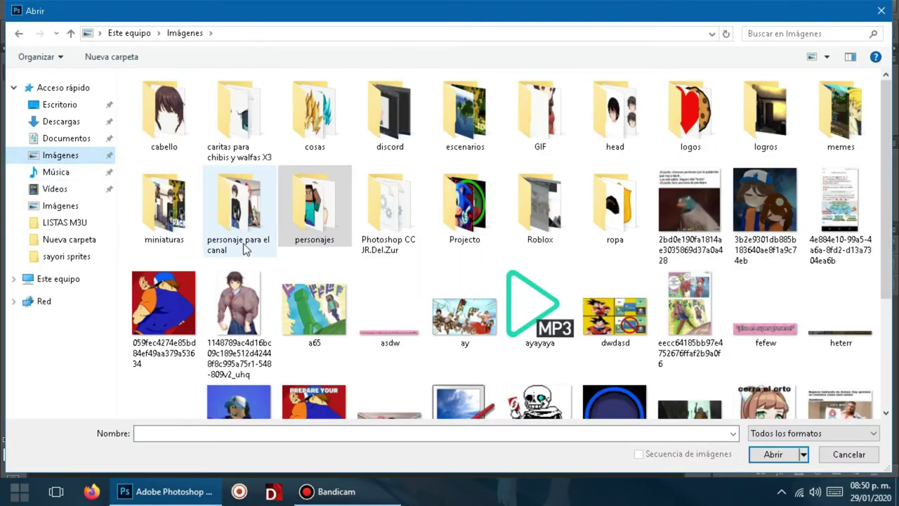
- Preview the 2br image from 'personaje para el canal' in Windows Photo Viewer, then return to Imágenes
double_click(239, 204)
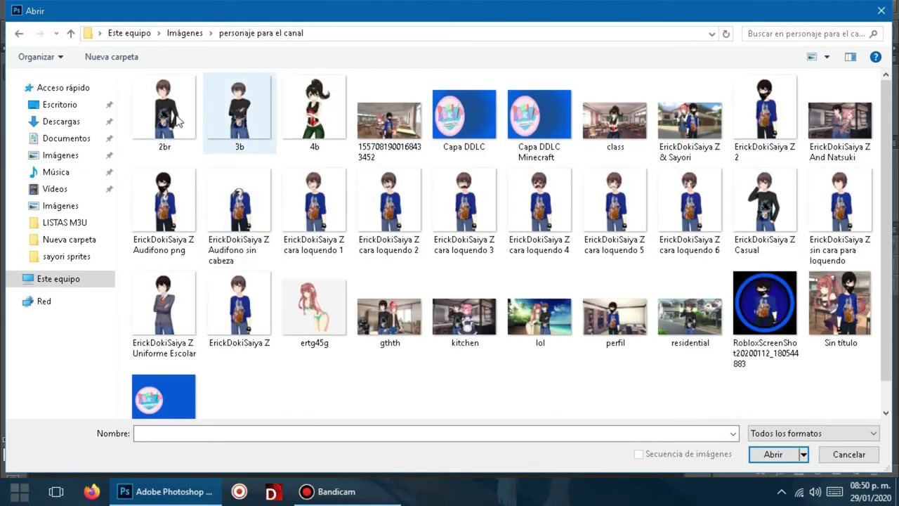
right_click(170, 115)
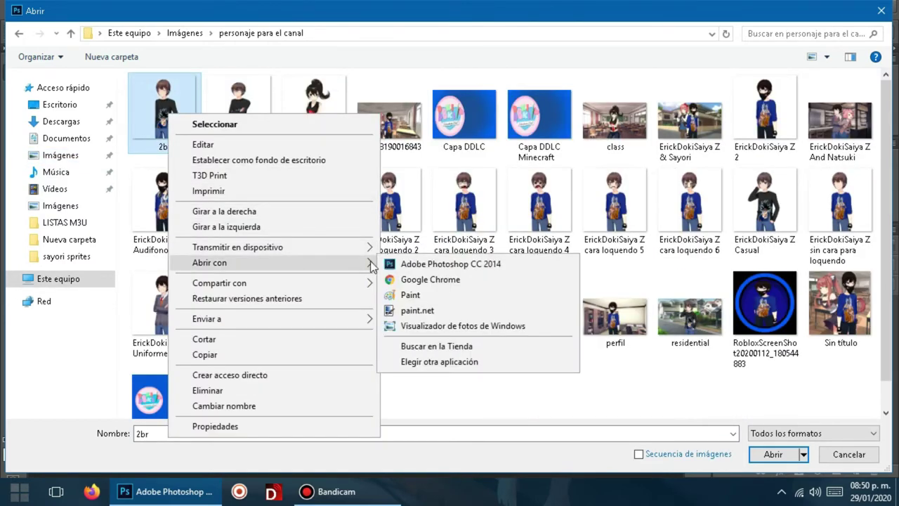
left_click(421, 334)
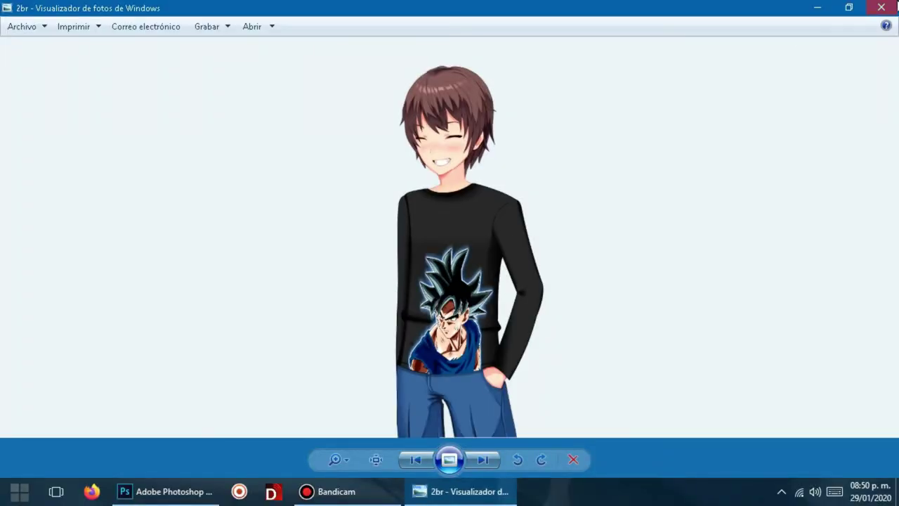
left_click(881, 7)
left_click(19, 33)
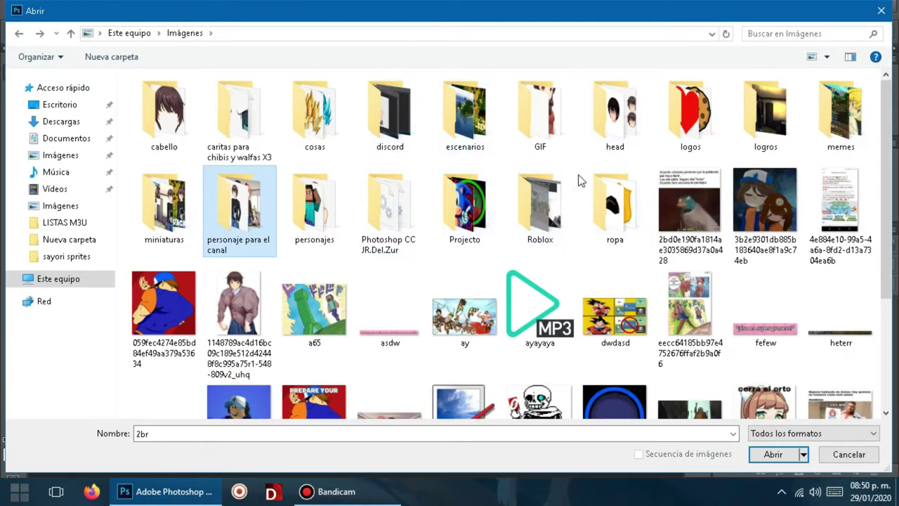
- Browse personajes > MC-Casual-Sprites > player, select the 1br, 2bl, 2br and 3b sprites, then go back up
double_click(304, 201)
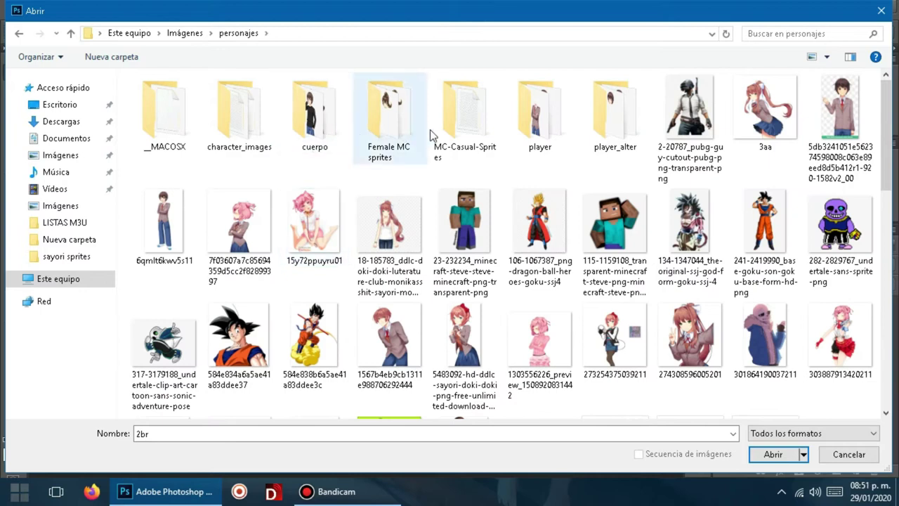
double_click(457, 122)
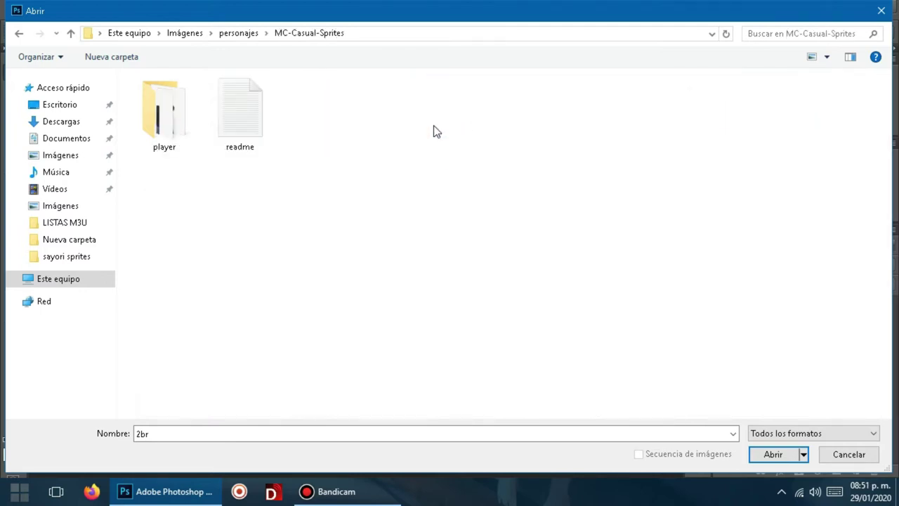
double_click(189, 124)
mouse_move(584, 156)
left_mouse_down()
mouse_move(219, 138)
mouse_move(255, 179)
mouse_move(589, 168)
mouse_move(181, 121)
mouse_move(203, 117)
mouse_move(273, 218)
left_mouse_up()
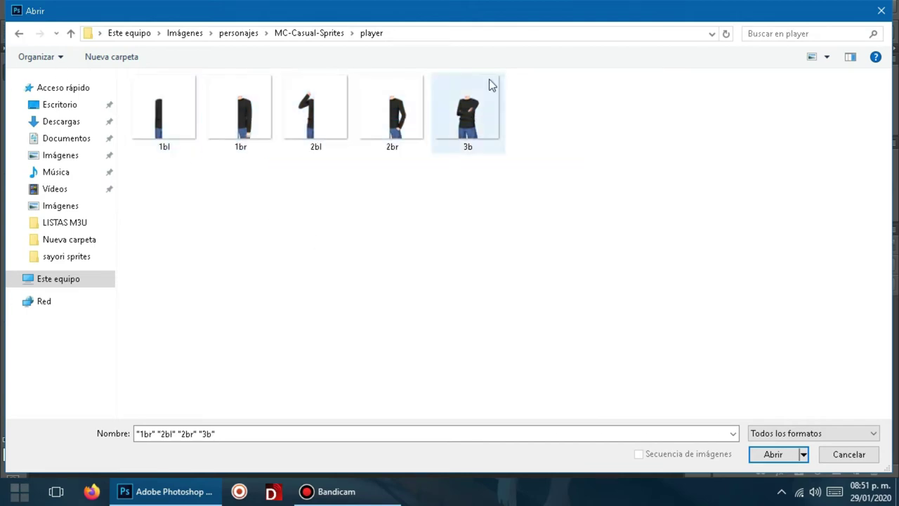
left_click(19, 33)
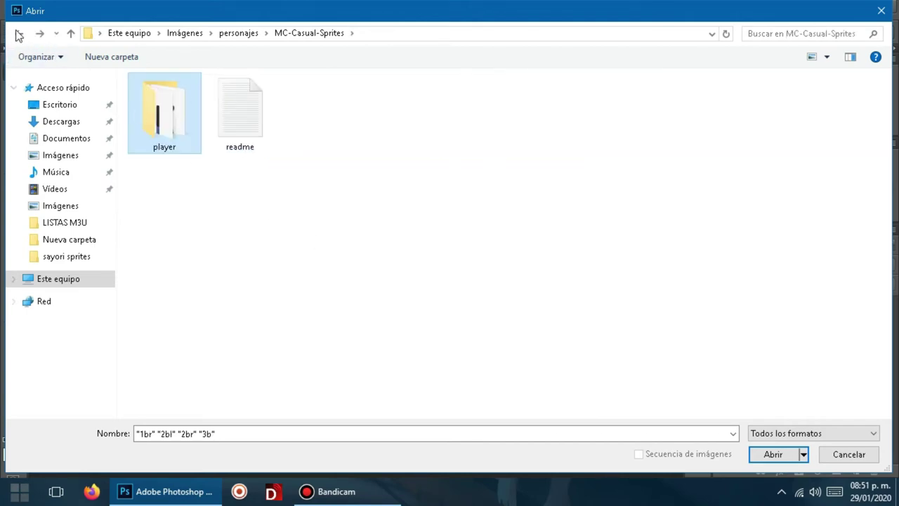
left_click(19, 33)
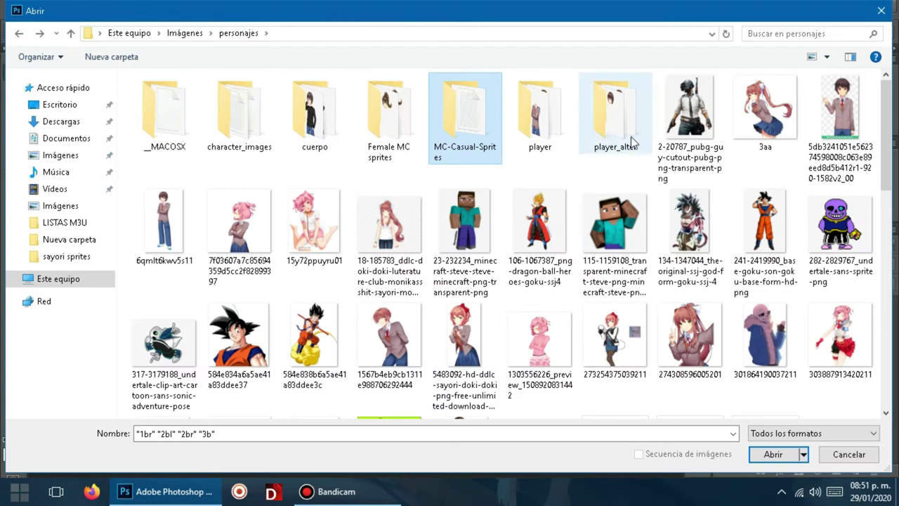
- In player_alter, select the face sprites w–z and body sprites 1l to 3, then return to personajes
double_click(610, 144)
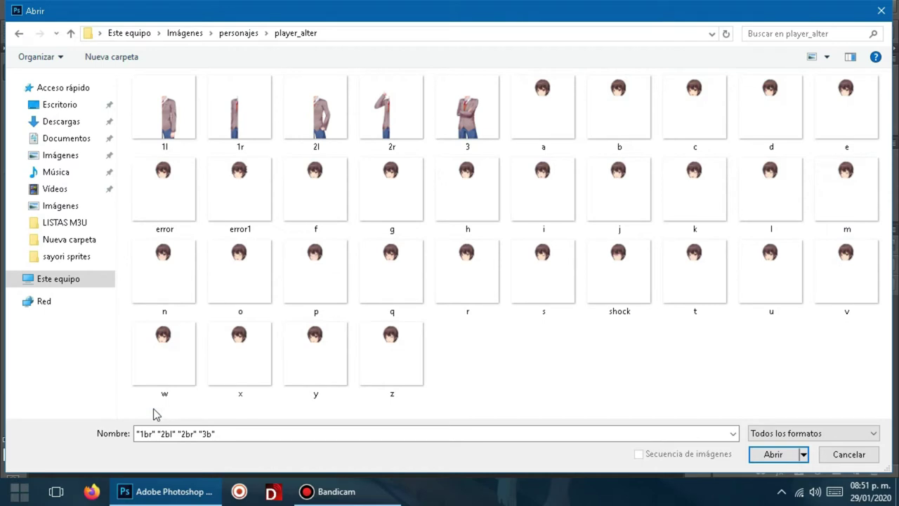
mouse_move(167, 408)
left_mouse_down()
mouse_move(823, 210)
mouse_move(688, 210)
left_mouse_up()
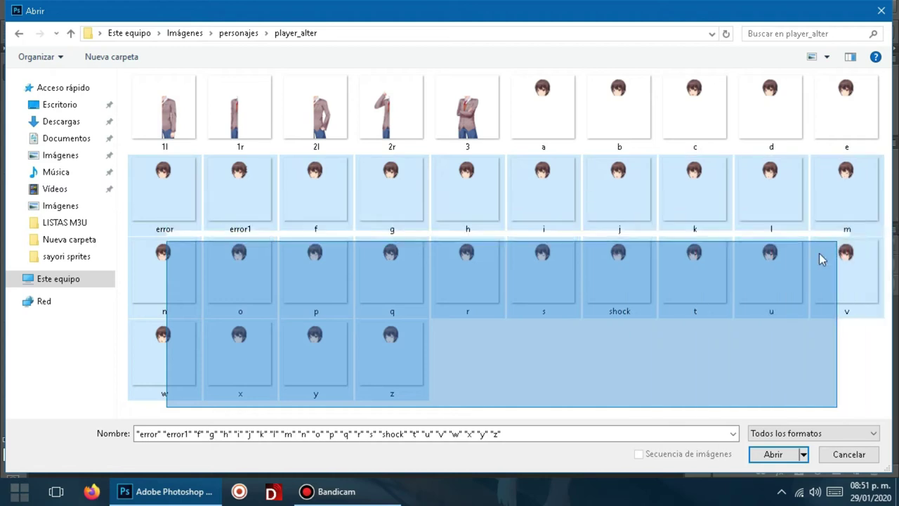
left_click_drag(689, 210, 609, 359)
left_click(610, 360)
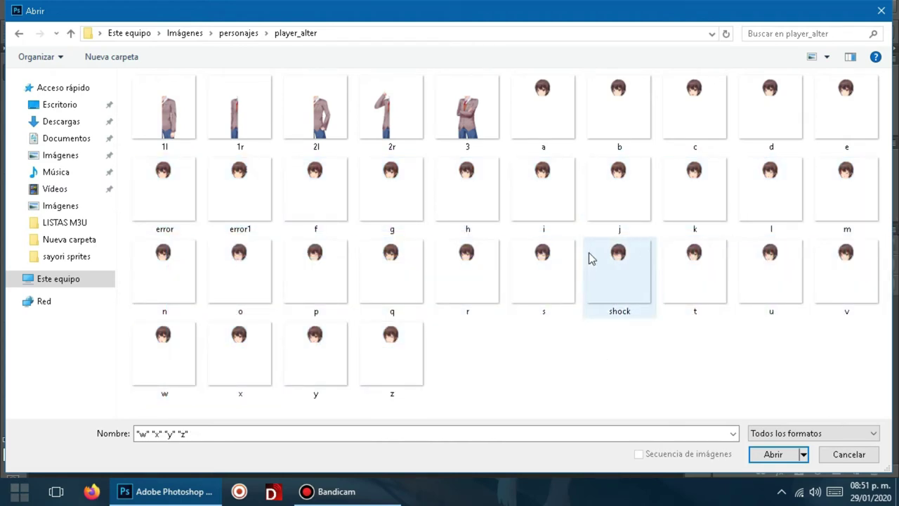
left_click_drag(504, 139, 233, 102)
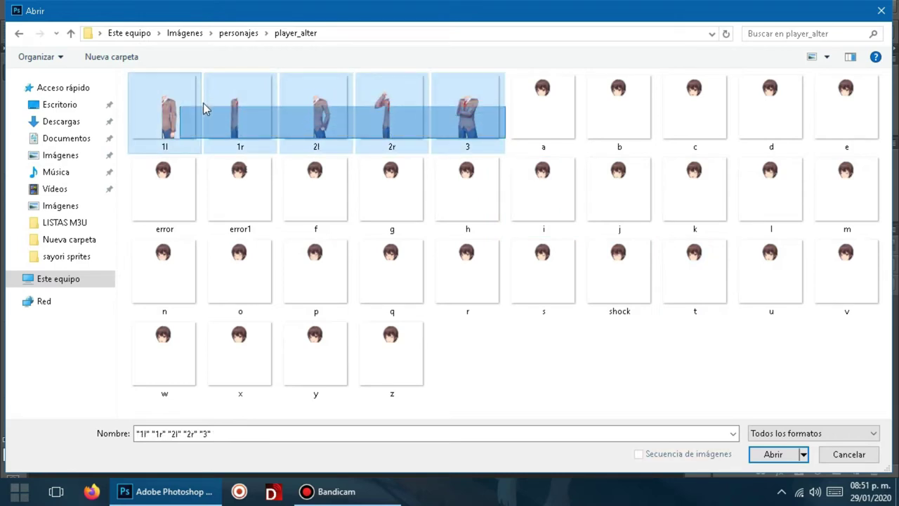
left_click_drag(233, 102, 204, 105)
left_click(21, 34)
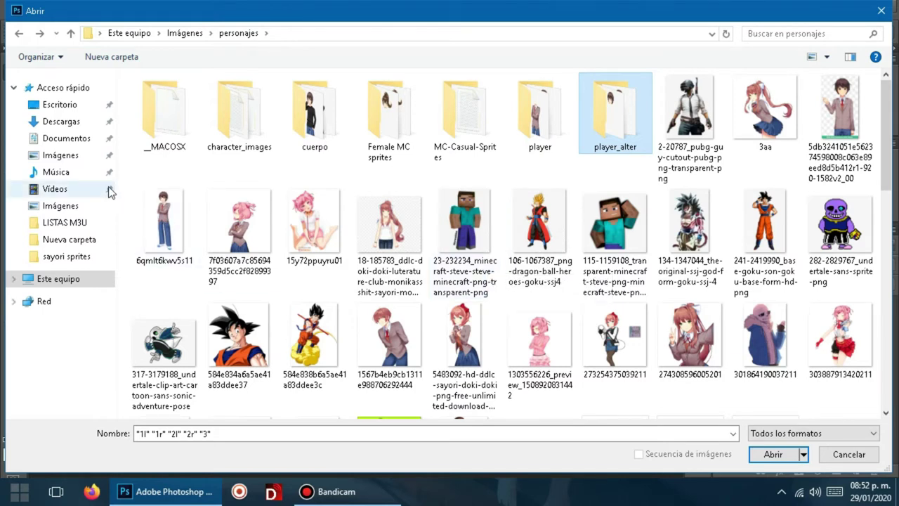
- Navigate Este equipo > SYSTEM (E:) > Usuarios > Imágenes > sayori sprites and open 1bl.png
left_click(59, 280)
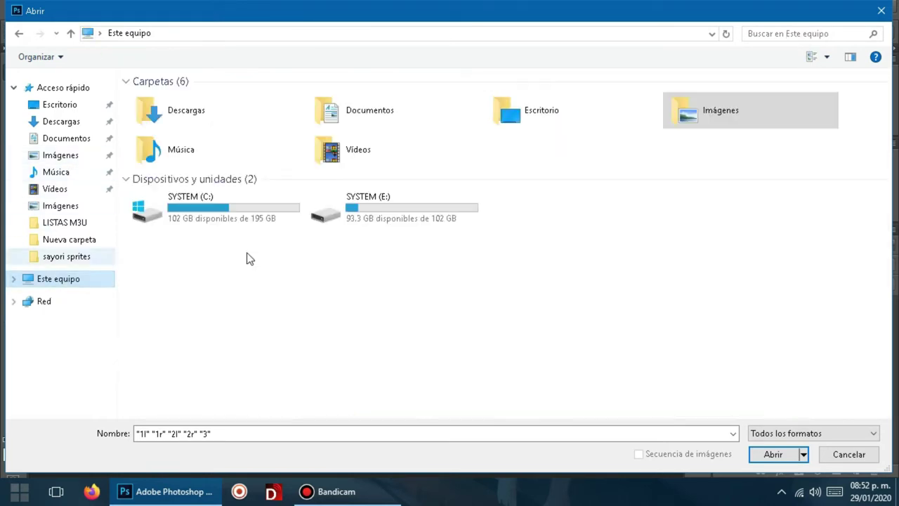
double_click(414, 227)
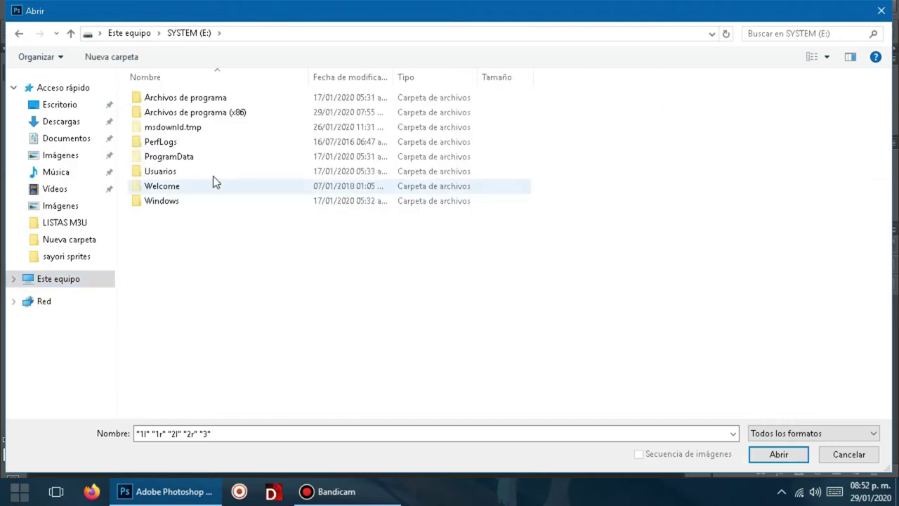
double_click(177, 170)
double_click(156, 143)
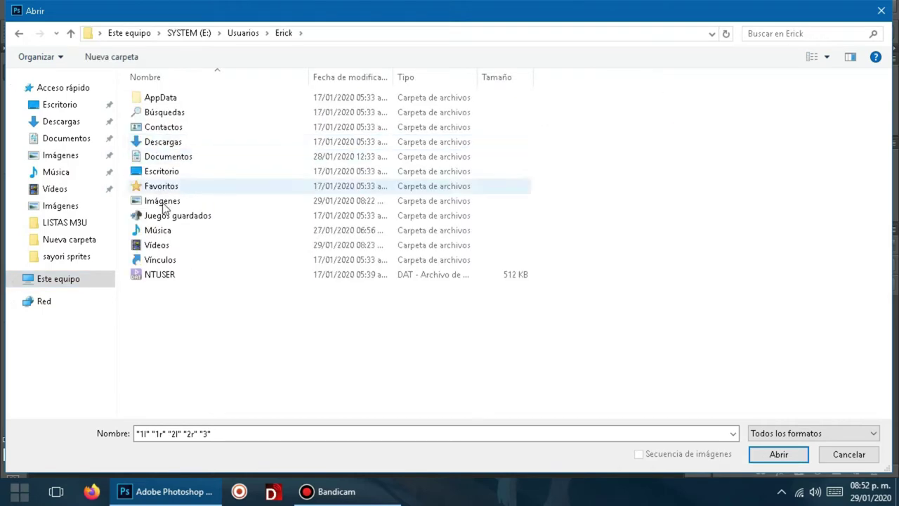
double_click(162, 202)
double_click(169, 117)
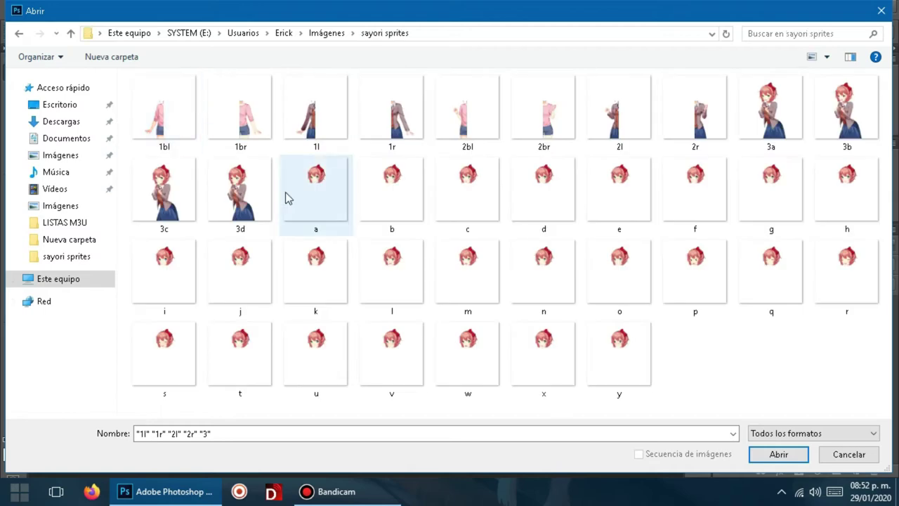
left_click(176, 398)
mouse_move(153, 413)
left_mouse_down()
mouse_move(800, 119)
mouse_move(830, 126)
mouse_move(786, 355)
left_mouse_up()
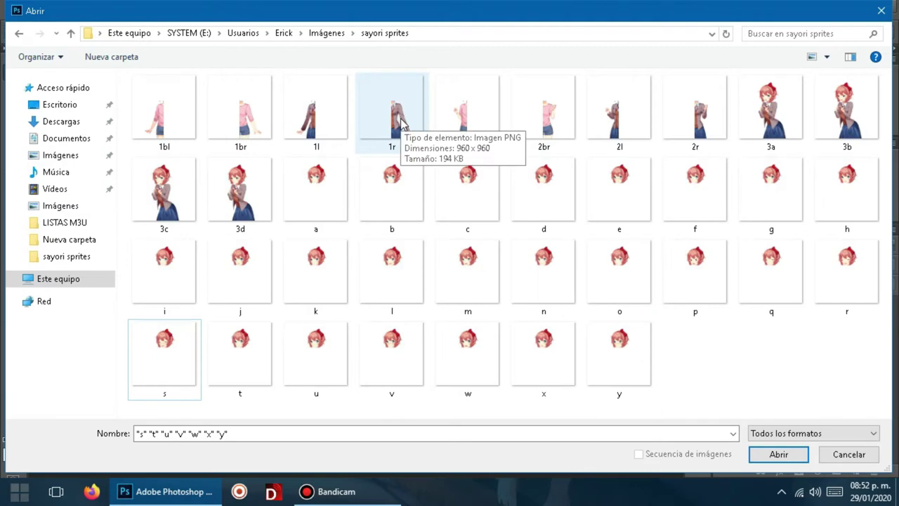
double_click(162, 113)
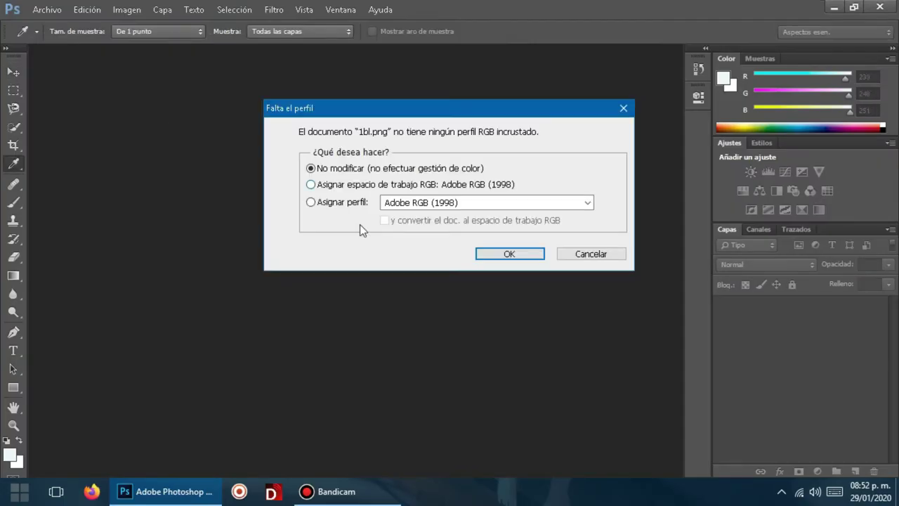
- Open 1bl.png and 2br.png without colour profiles, and drag the 2br half into 1bl.png as a new layer
left_click(502, 256)
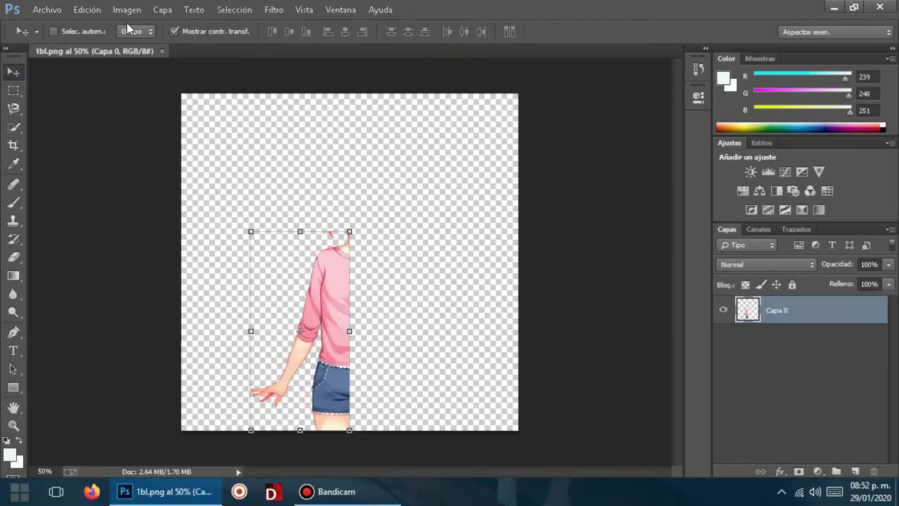
left_click(48, 10)
left_click(64, 36)
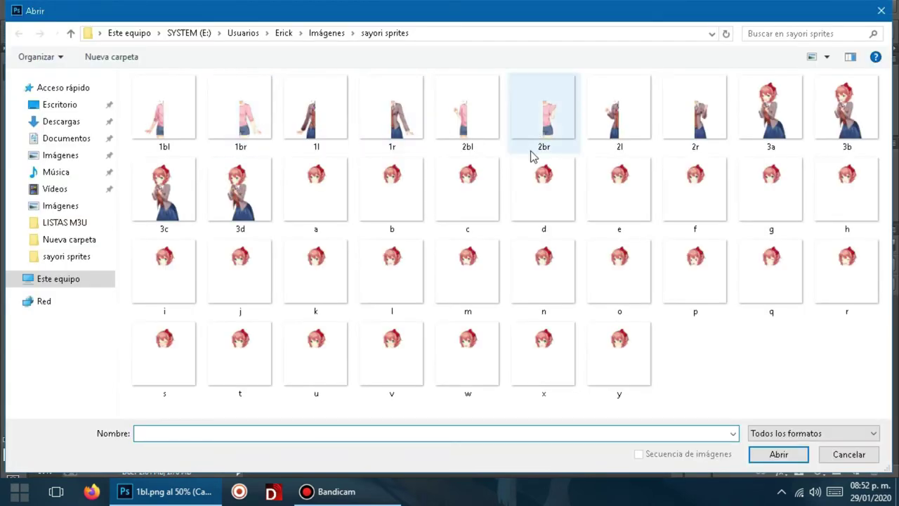
double_click(528, 132)
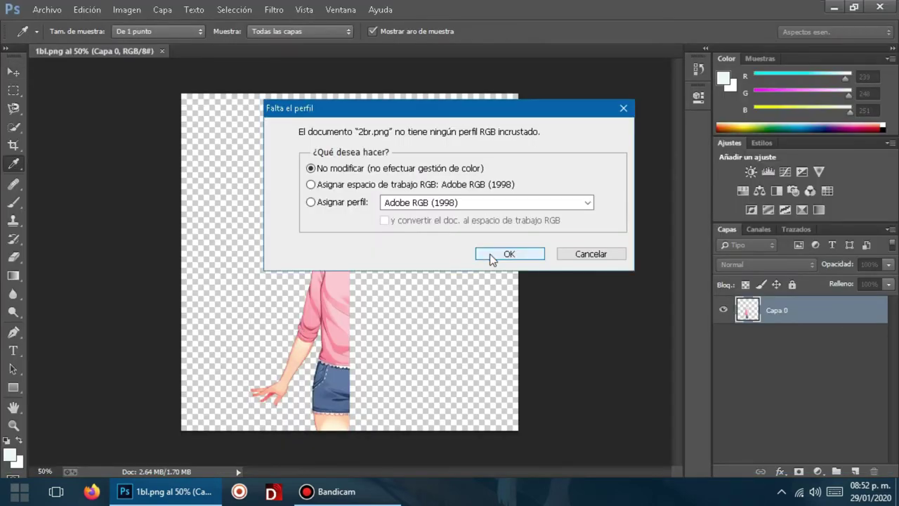
left_click(489, 254)
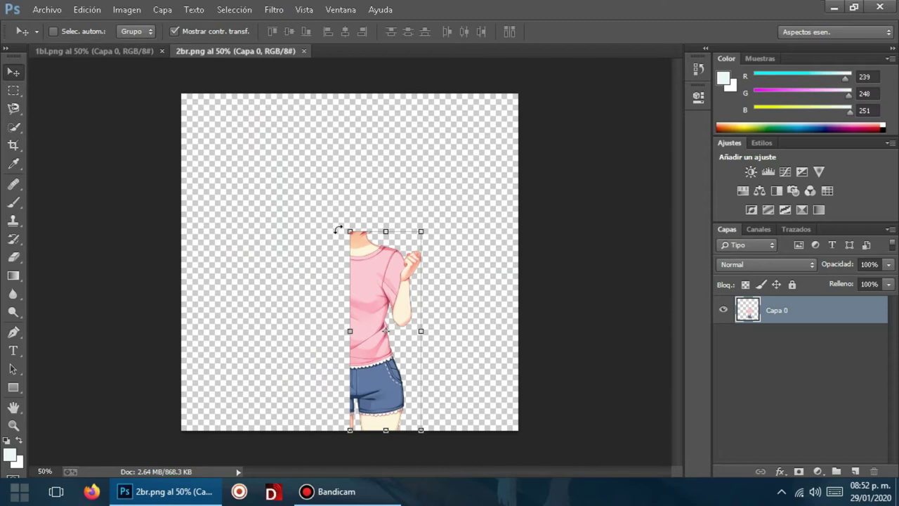
mouse_move(367, 263)
left_mouse_down()
mouse_move(394, 253)
mouse_move(112, 62)
left_mouse_up()
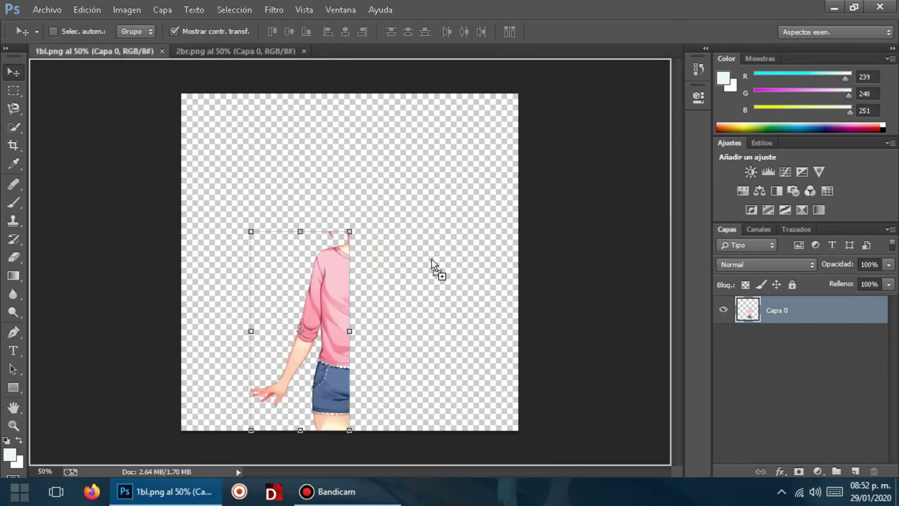
mouse_move(112, 62)
left_mouse_down()
mouse_move(379, 289)
mouse_move(404, 257)
left_mouse_up()
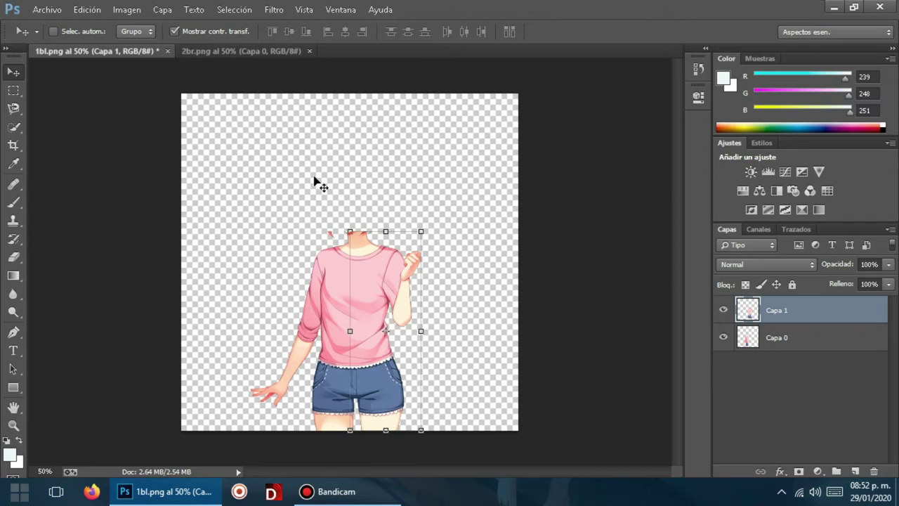
- Open m.png without a colour profile and drag its head into the 1bl.png body image
left_click(47, 9)
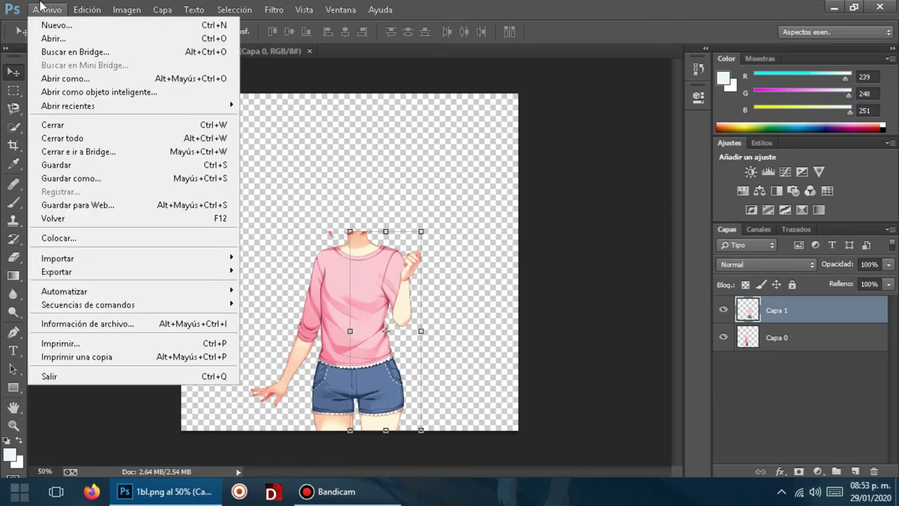
left_click(52, 36)
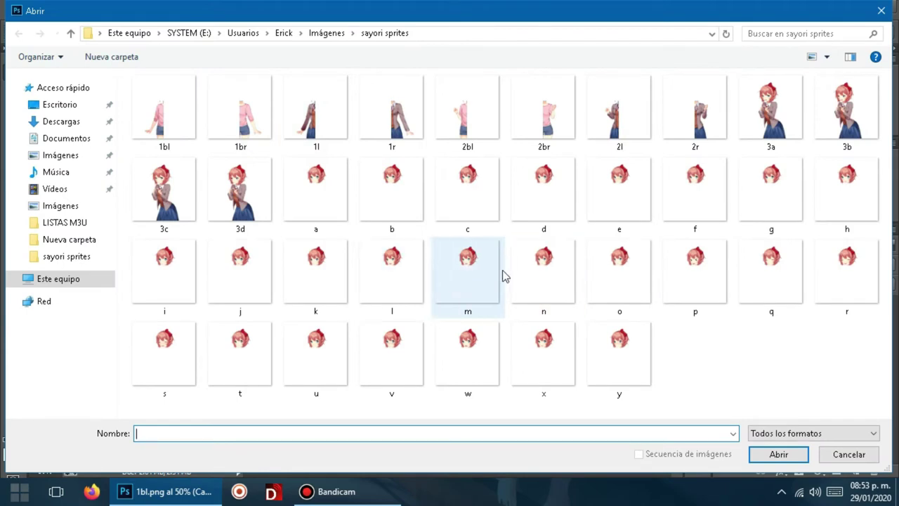
double_click(464, 260)
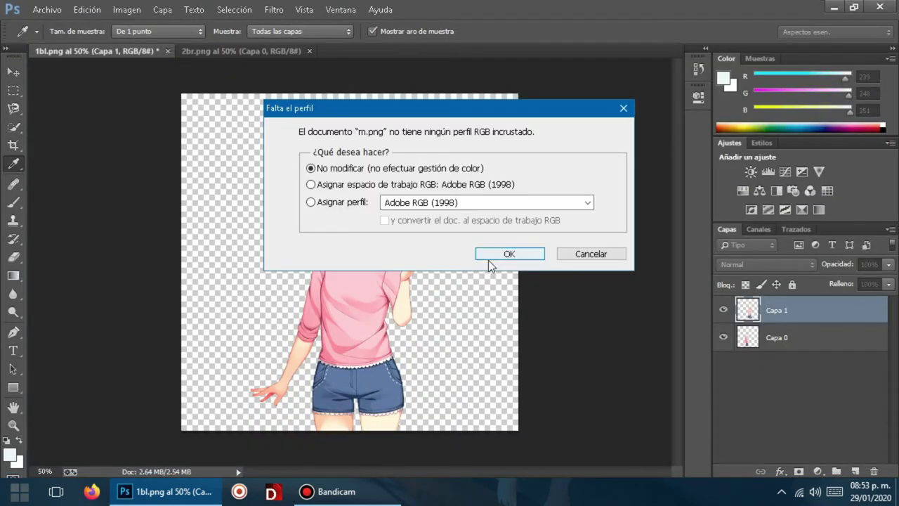
left_click(489, 258)
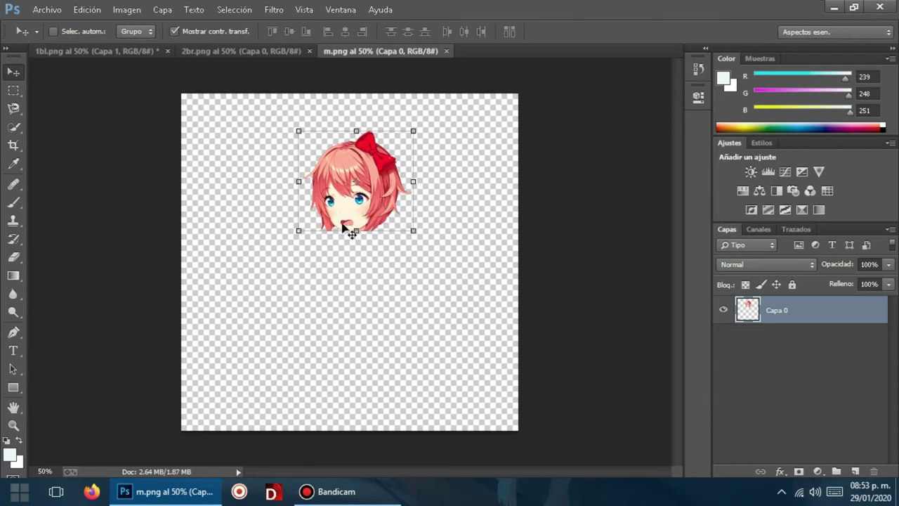
left_click_drag(328, 176, 335, 172)
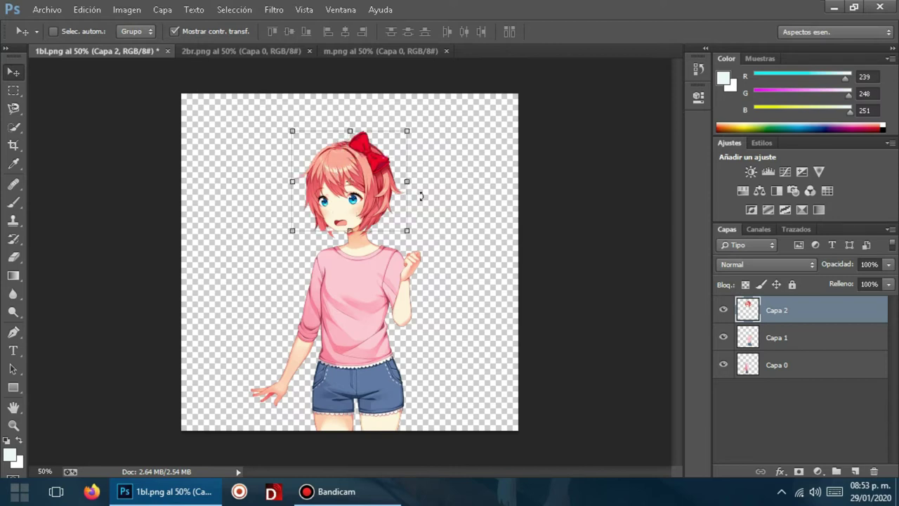
- Nudge the head layer right until it sits on the torso's neck
scroll(398, 189, "up", 1)
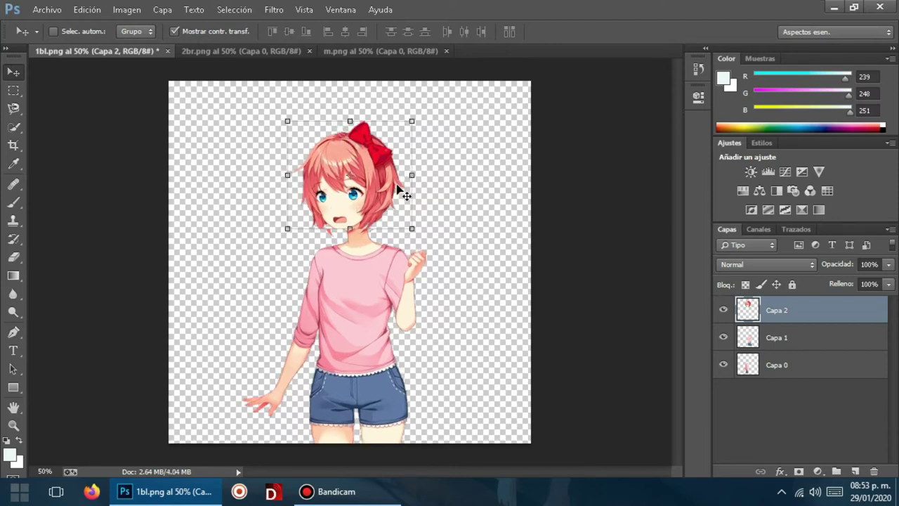
scroll(398, 188, "up", 2)
scroll(398, 189, "up", 2)
scroll(397, 189, "up", 1)
scroll(397, 188, "up", 2)
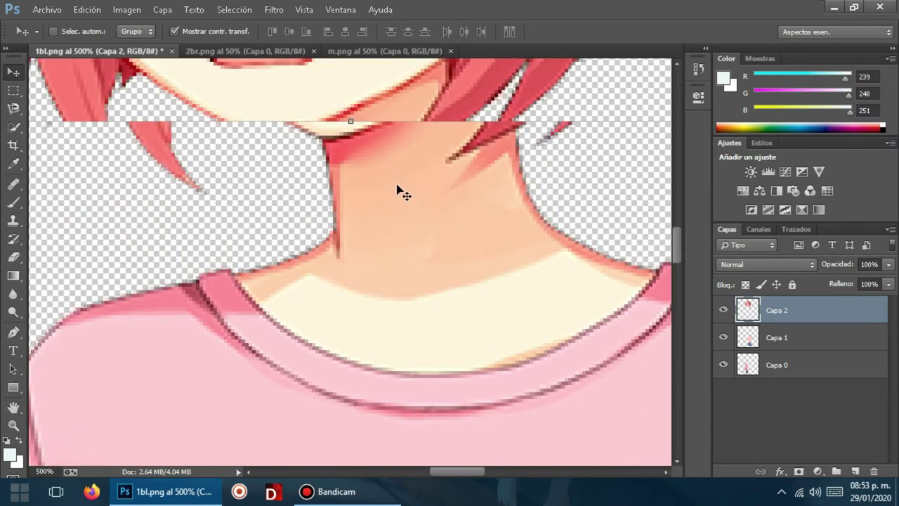
scroll(397, 188, "up", 3)
scroll(398, 189, "up", 1)
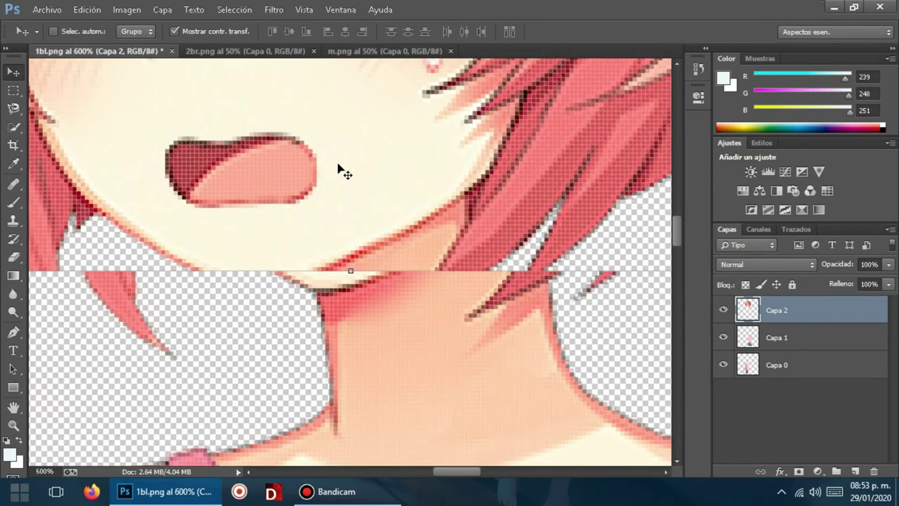
key("Right")
key("Right")
key("Right")
key("Right")
key("Right")
key("Right")
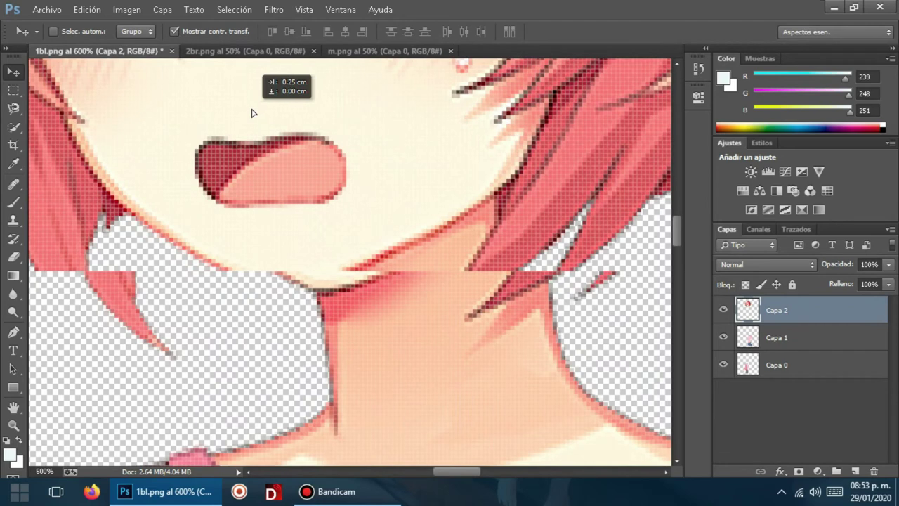
left_click_drag(253, 113, 296, 116)
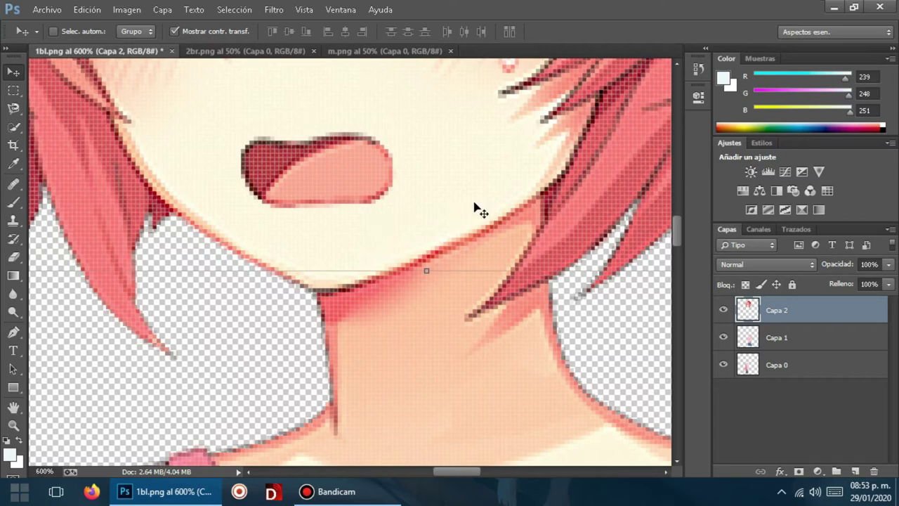
scroll(480, 210, "down", 2)
scroll(481, 210, "down", 2)
scroll(480, 210, "down", 2)
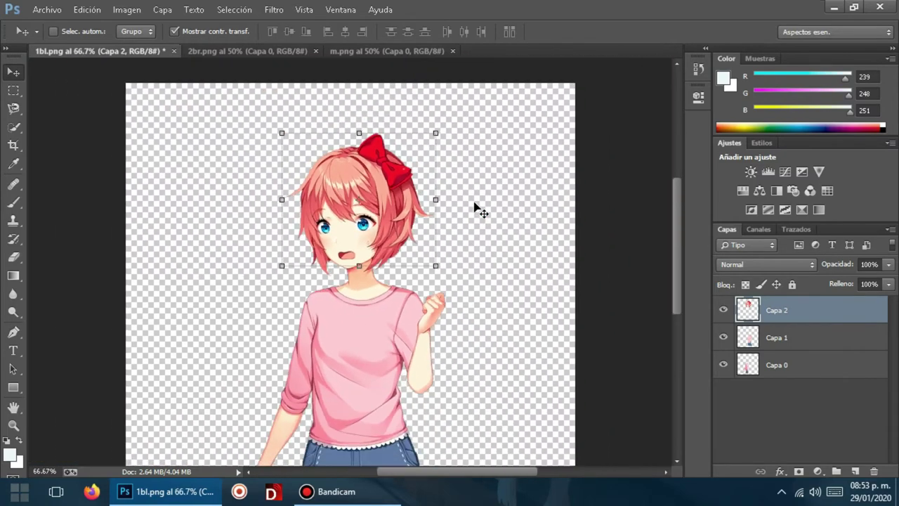
scroll(480, 210, "down", 1)
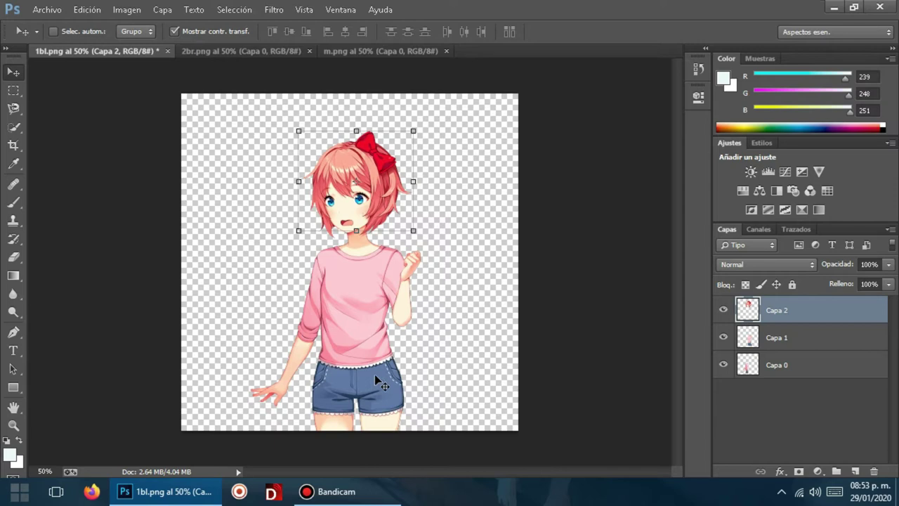
scroll(375, 378, "up", 1)
scroll(351, 314, "down", 2)
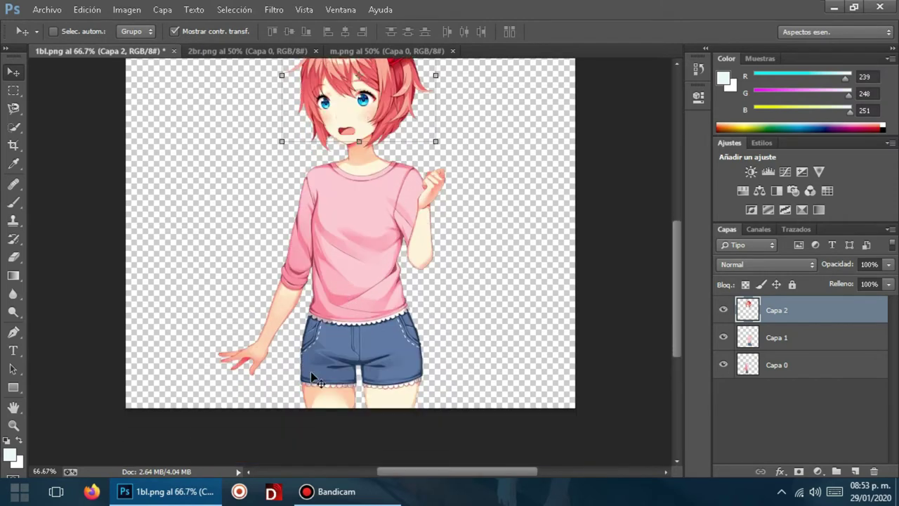
- Close m.png and 2br.png, then open erd0yxdkwvy01.png from Imágenes > personajes without a profile
left_click(452, 51)
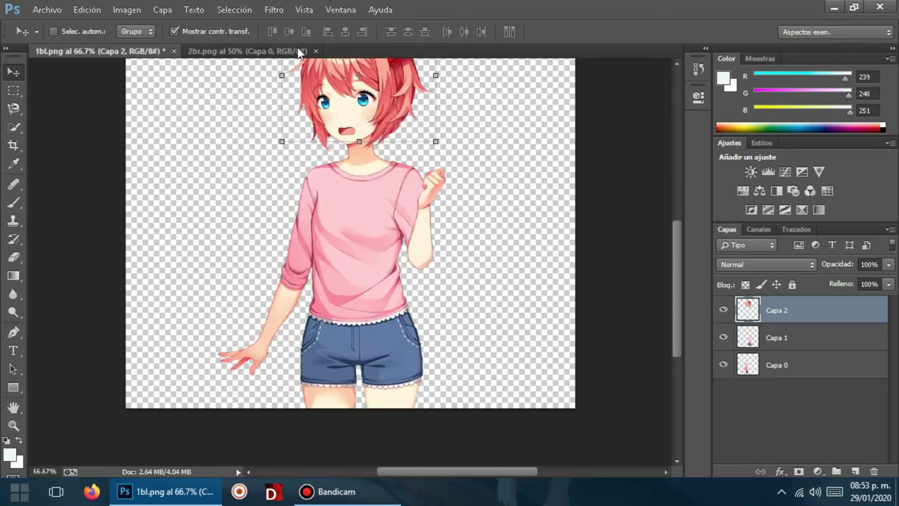
left_click(315, 51)
left_click(57, 10)
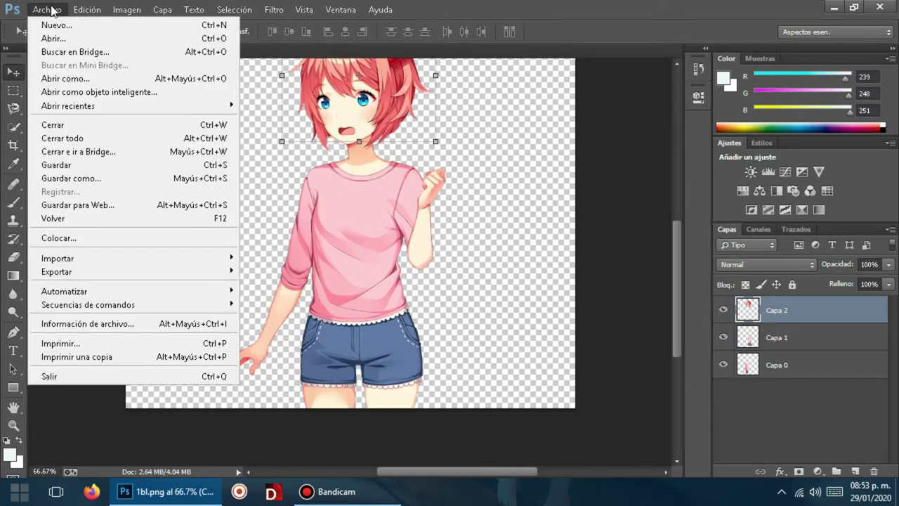
left_click(68, 35)
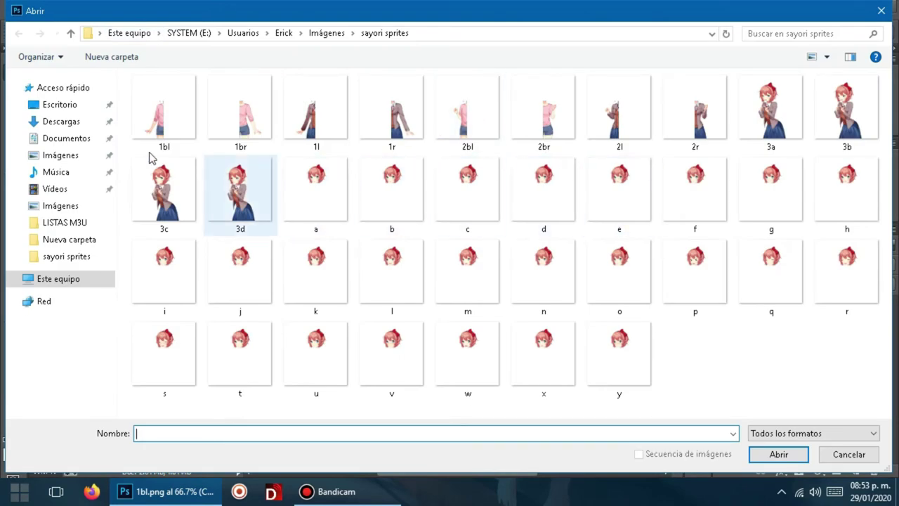
left_click(56, 156)
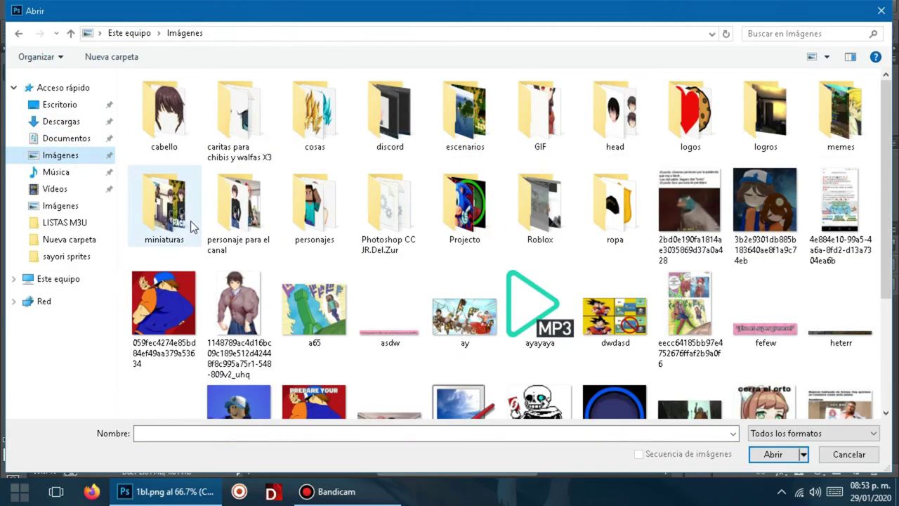
double_click(312, 190)
scroll(313, 220, "down", 5)
double_click(330, 245)
left_click(489, 254)
- Paint a Quick Selection over the blue jeans from the waistband down
key("v")
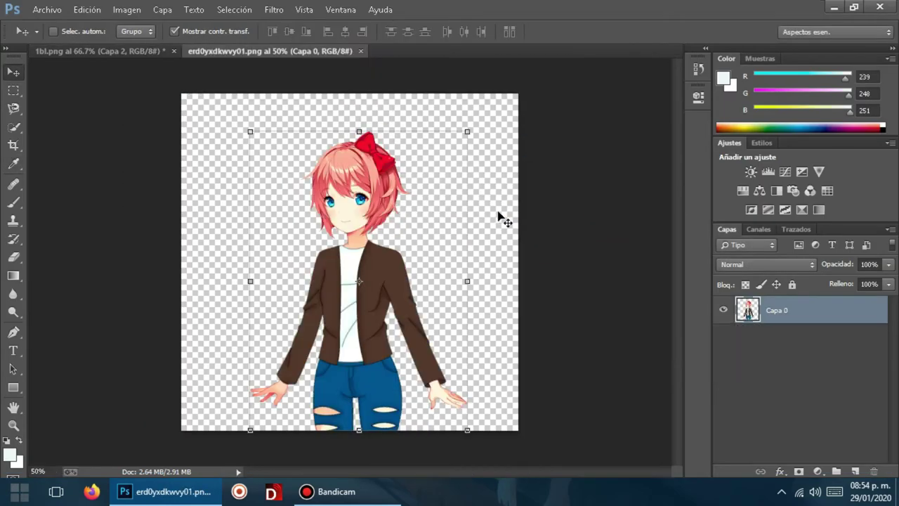
scroll(341, 380, "up", 2)
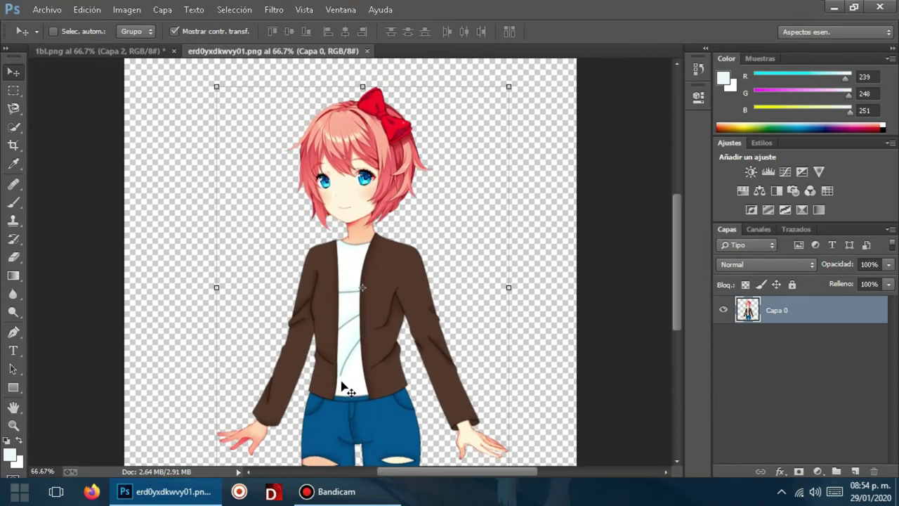
scroll(313, 308, "down", 2)
scroll(313, 308, "down", 2)
scroll(323, 296, "up", 1)
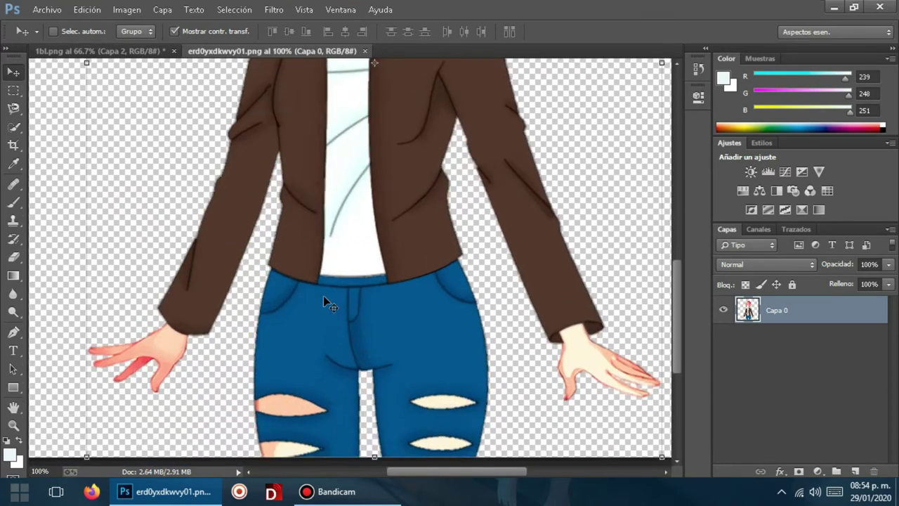
scroll(323, 296, "up", 1)
left_click(13, 127)
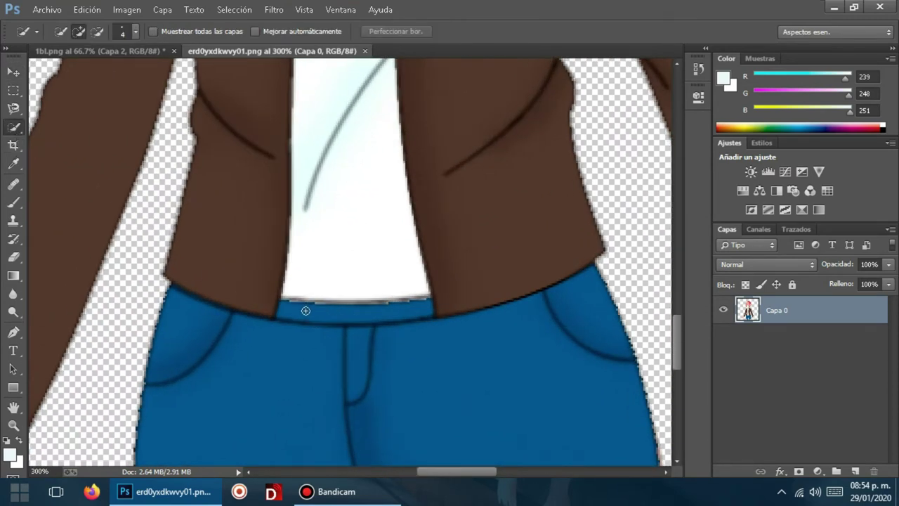
mouse_move(316, 314)
left_mouse_down()
mouse_move(573, 394)
mouse_move(558, 375)
left_mouse_up()
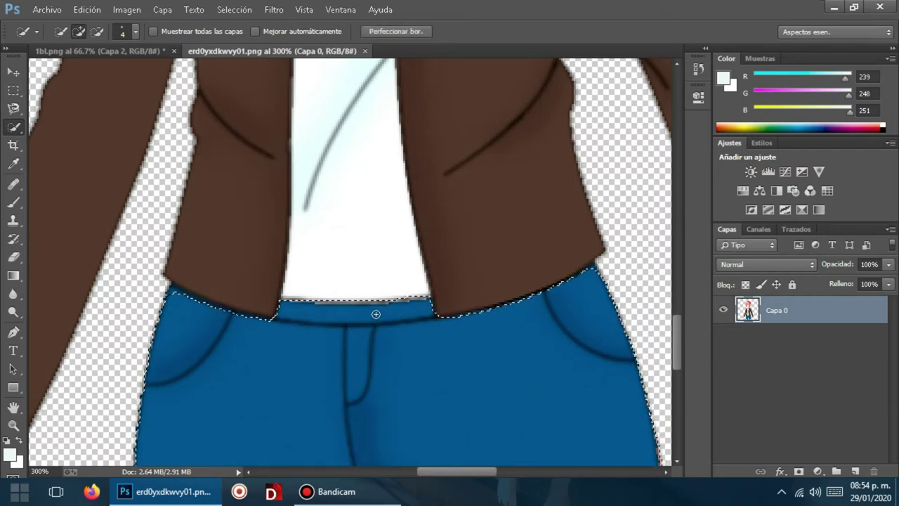
- Refine the jeans selection edge at the lower-left hole and zoom back out
scroll(380, 257, "down", 1)
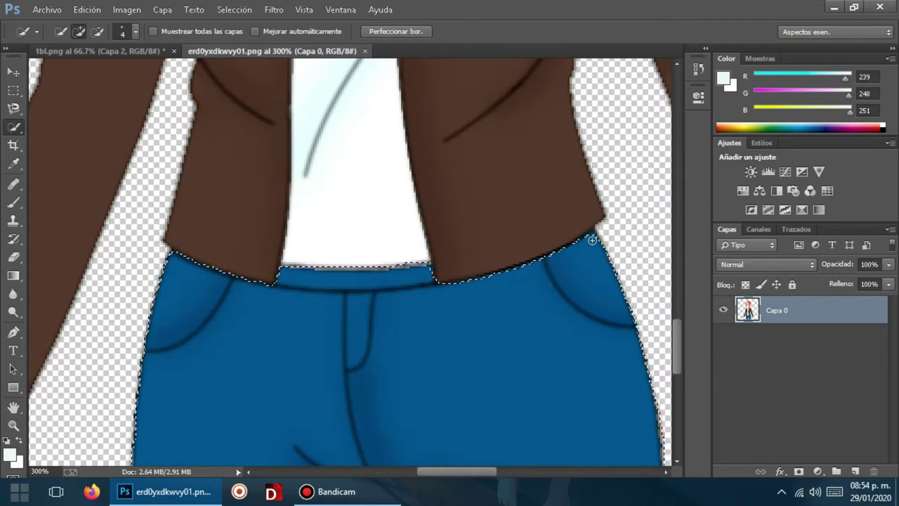
scroll(558, 285, "down", 3)
scroll(533, 293, "down", 2)
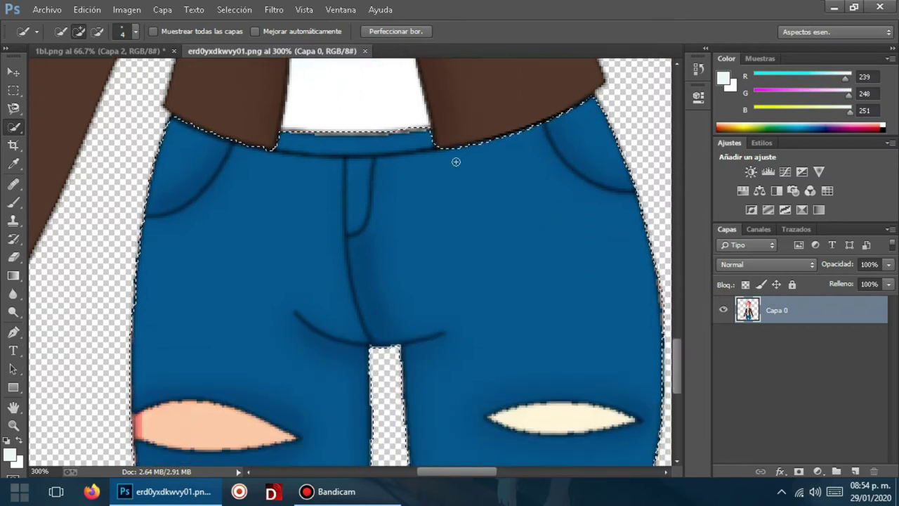
scroll(457, 162, "down", 2)
scroll(491, 224, "down", 3)
scroll(534, 309, "down", 2)
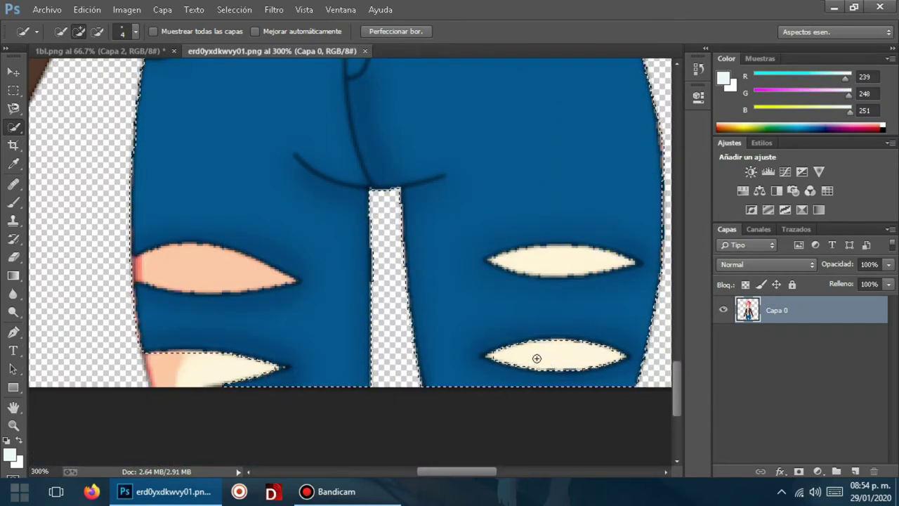
left_click(201, 370)
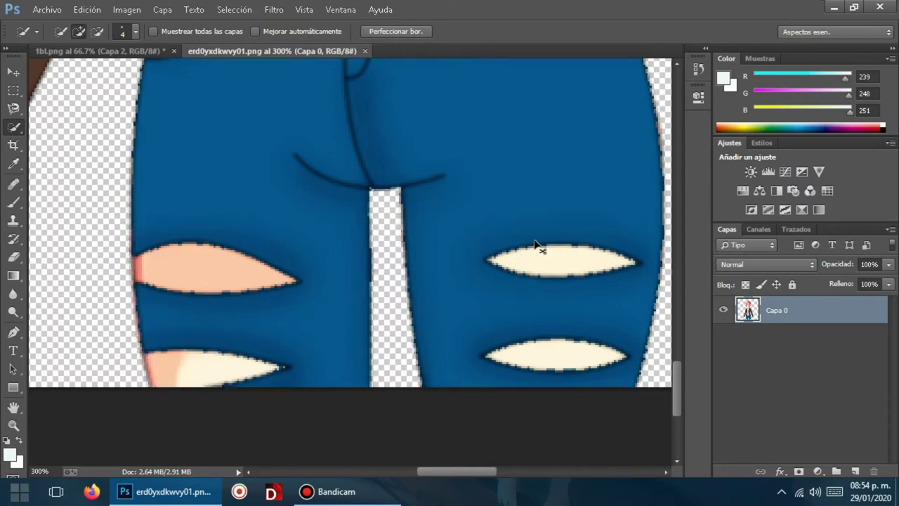
key("ctrl+minus")
key("ctrl+minus")
key("ctrl+minus")
key("ctrl+minus")
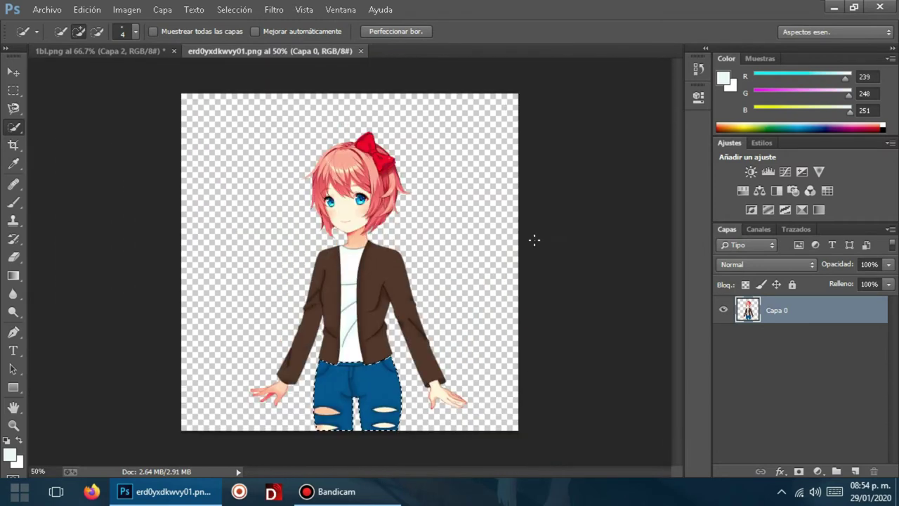
key("v")
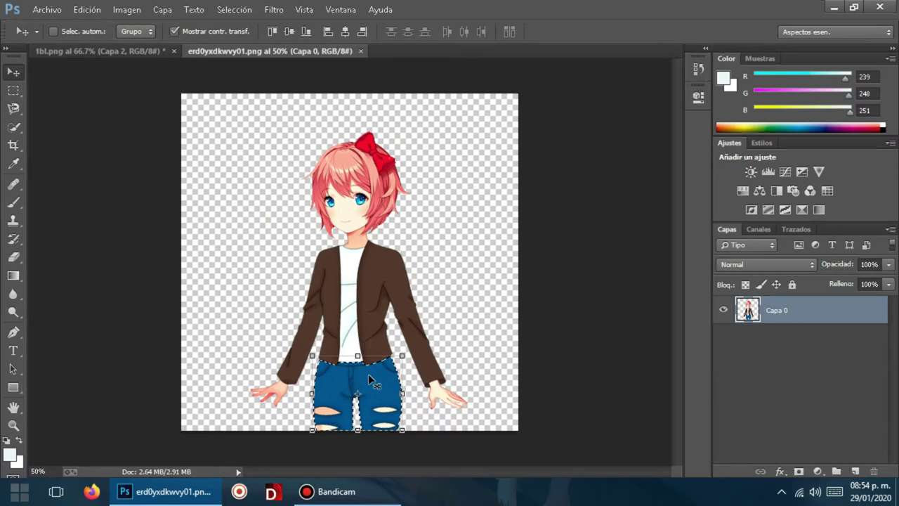
- Create a new blank document, Sin título-1, with the default settings
left_click(50, 10)
left_click(64, 38)
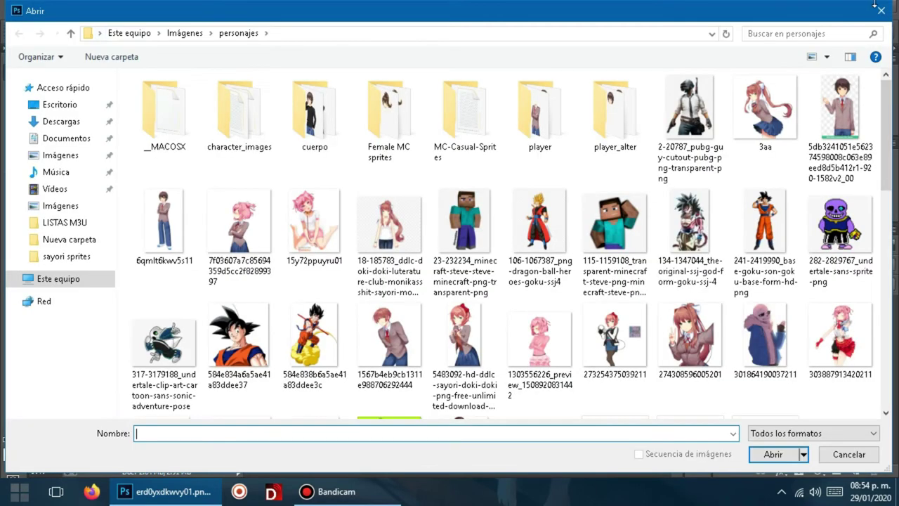
left_click(880, 10)
left_click(47, 10)
left_click(72, 32)
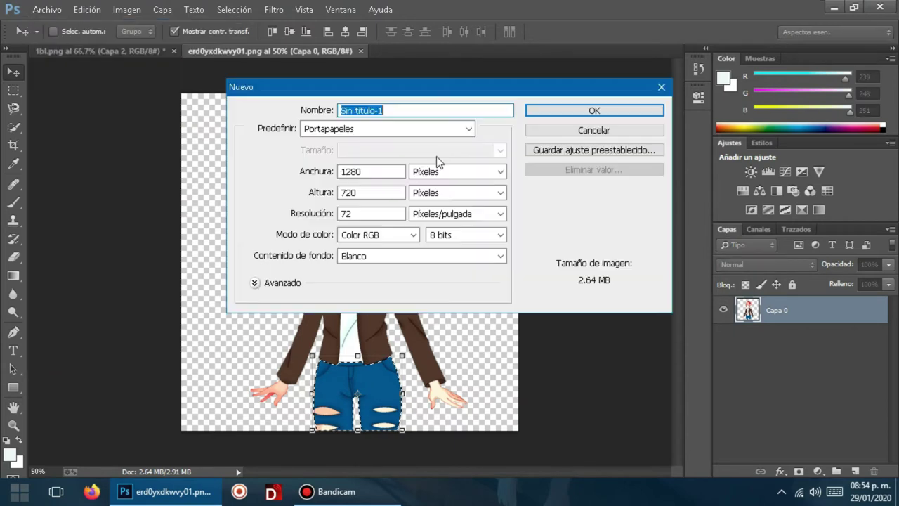
left_click(576, 114)
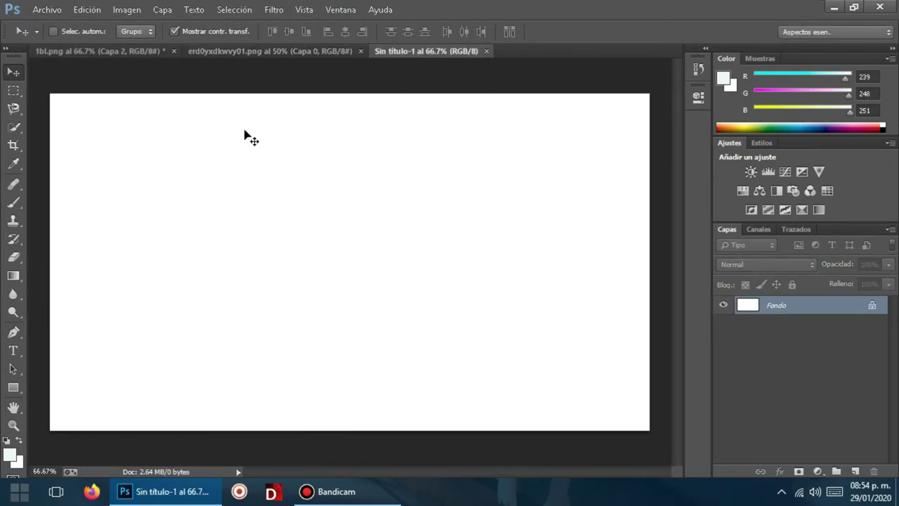
- Copy the selected jeans into Sin título-1 as Capa 1, then carry them toward 1bl.png
left_click(250, 51)
mouse_move(349, 377)
left_mouse_down()
mouse_move(429, 43)
mouse_move(312, 232)
left_mouse_up()
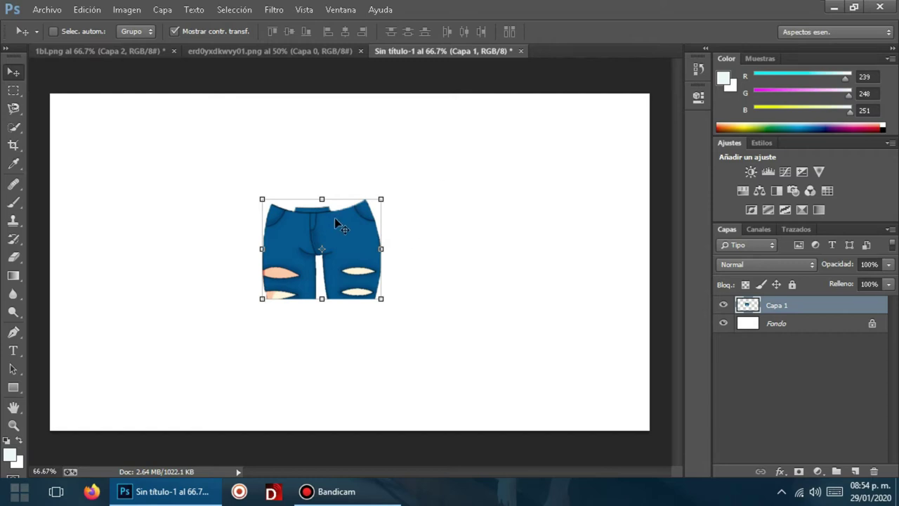
left_click_drag(334, 224, 284, 175)
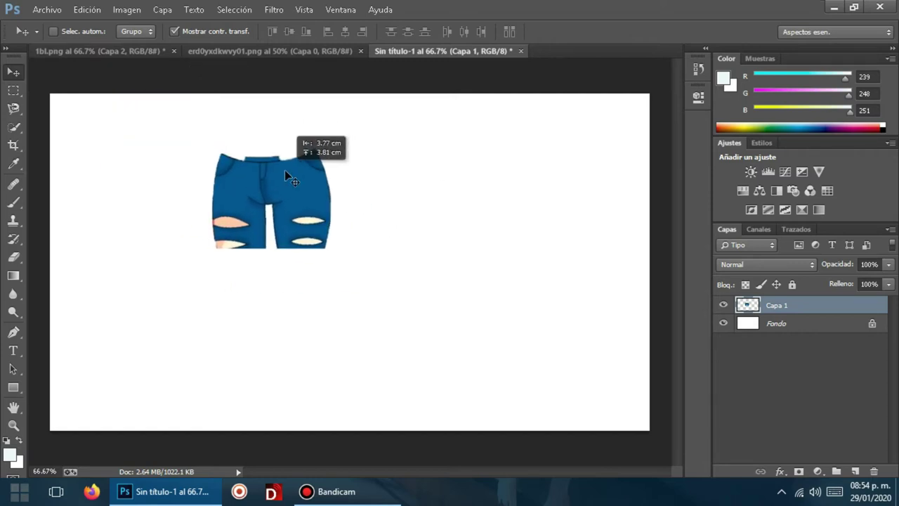
left_click(271, 56)
mouse_move(355, 369)
left_mouse_down()
mouse_move(366, 303)
mouse_move(398, 278)
left_mouse_up()
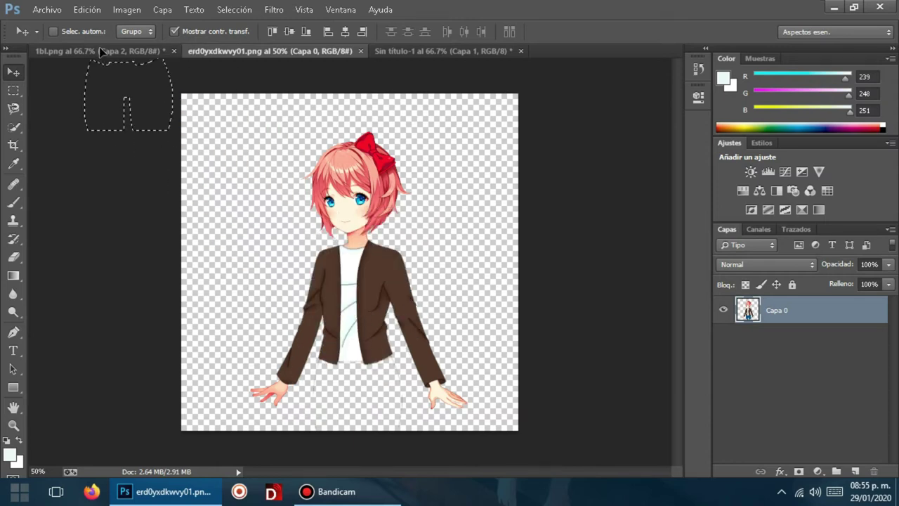
- Drop the jeans into 1bl.png as Capa 3, positioned just under the pink shirt's hem
left_click_drag(333, 345, 369, 339)
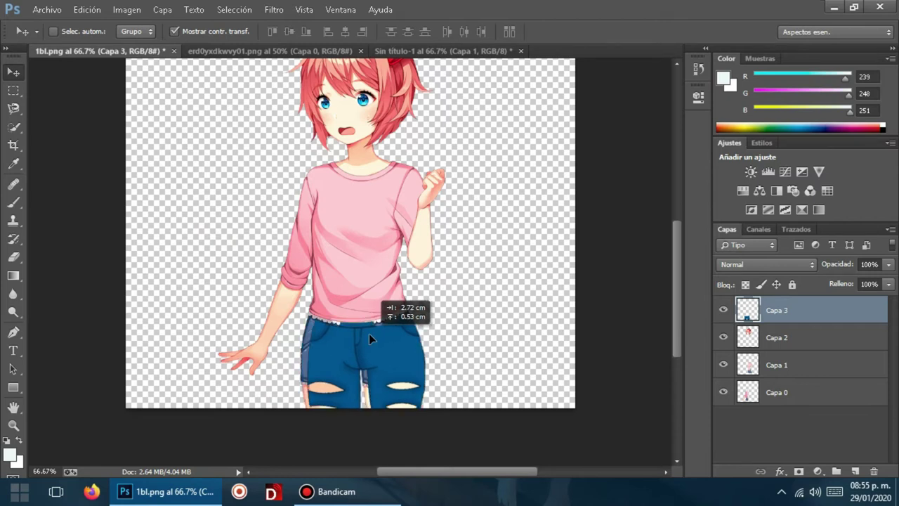
left_click_drag(369, 334, 366, 334)
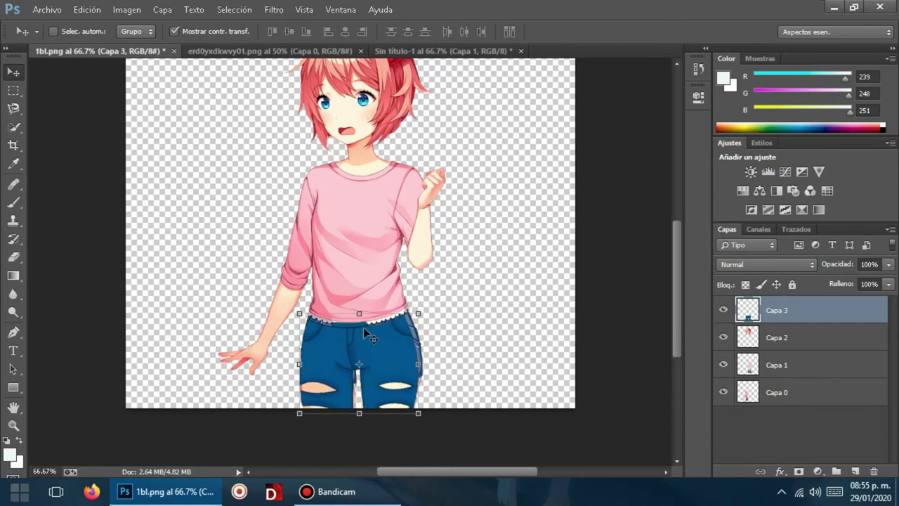
scroll(364, 333, "up", 1)
scroll(363, 327, "up", 1)
scroll(365, 332, "up", 1)
scroll(373, 306, "up", 1)
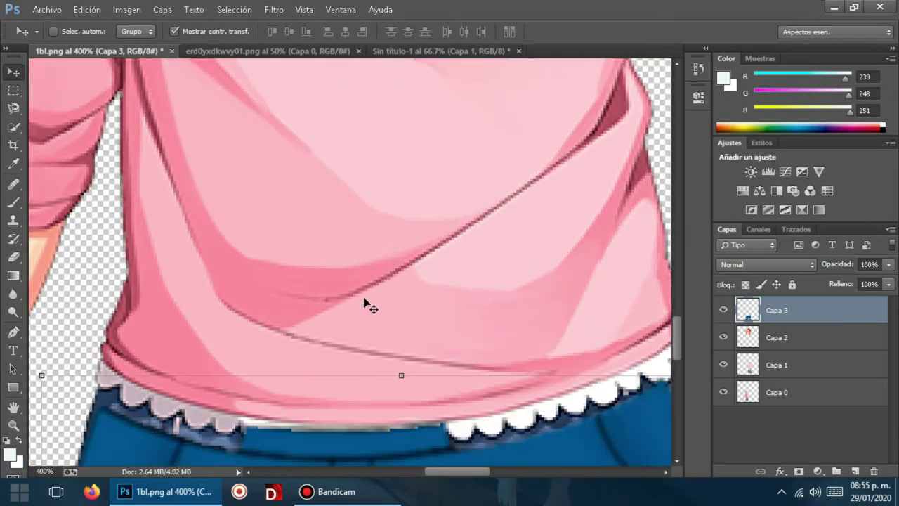
scroll(365, 302, "down", 2)
scroll(369, 299, "down", 1)
scroll(347, 296, "down", 3)
- Zoom in and out around the waist to check how the jeans fit under the shirt
left_click_drag(331, 298, 332, 298)
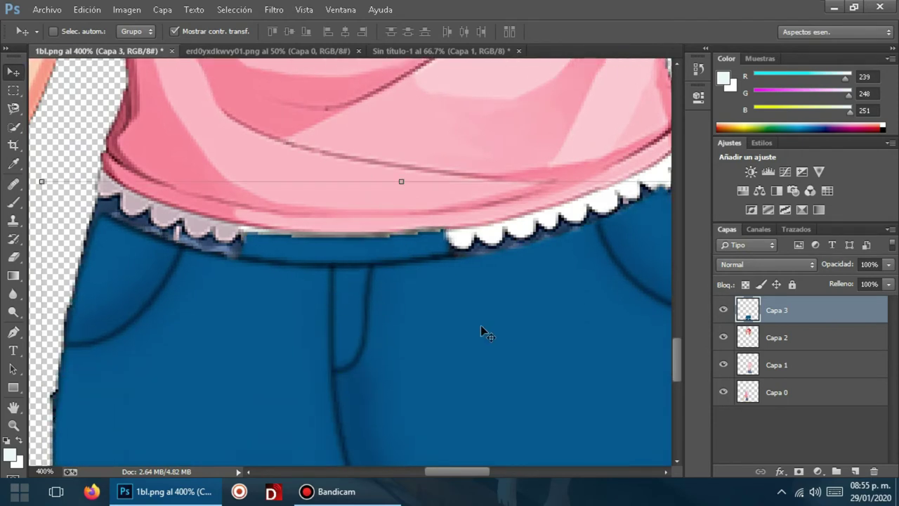
scroll(458, 400, "down", 1)
left_click_drag(460, 470, 487, 473)
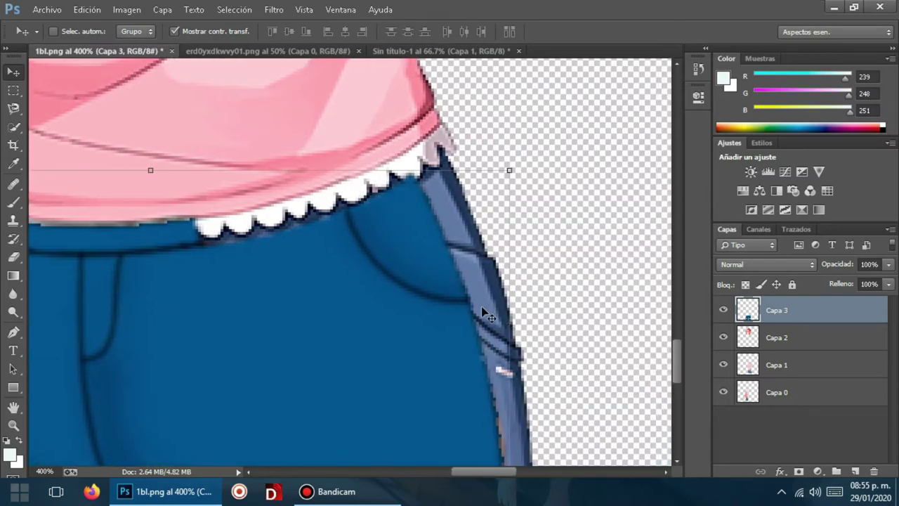
scroll(482, 310, "down", 2)
scroll(450, 290, "down", 8)
scroll(435, 313, "down", 4)
scroll(441, 320, "down", 7)
scroll(440, 320, "up", 3)
scroll(414, 294, "up", 9)
scroll(281, 316, "up", 2)
- Put the jeans on Capa 3 into warp mode and bulge the right hip and right edge outward
key("ctrl+t")
right_click(150, 347)
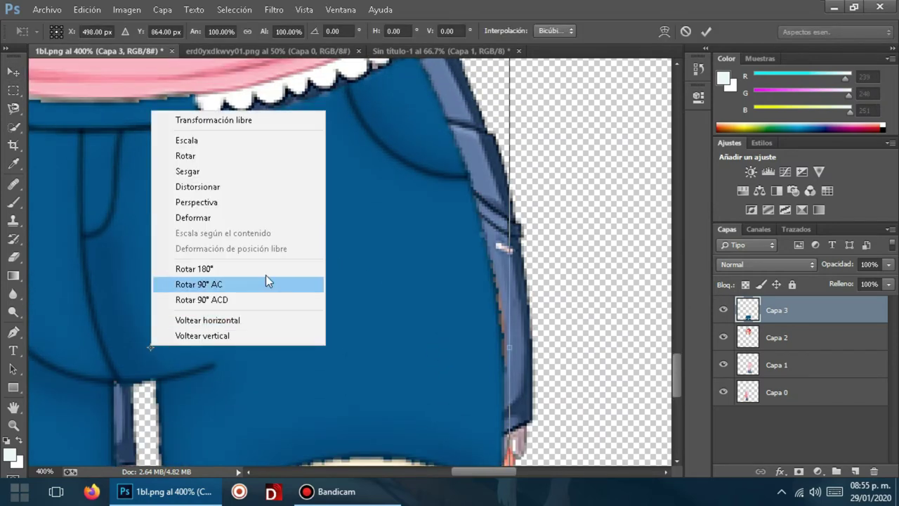
left_click(200, 218)
scroll(486, 186, "up", 4)
scroll(464, 210, "up", 2)
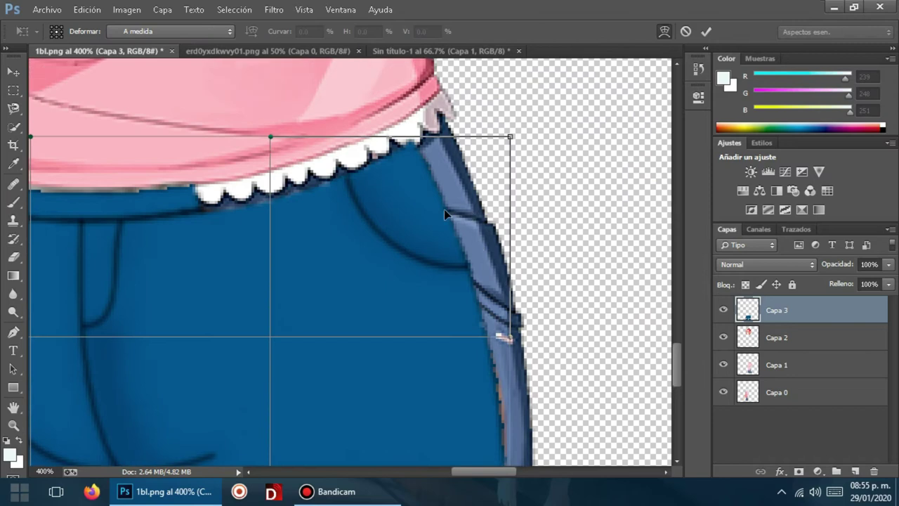
scroll(441, 214, "up", 2)
left_click_drag(444, 224, 474, 209)
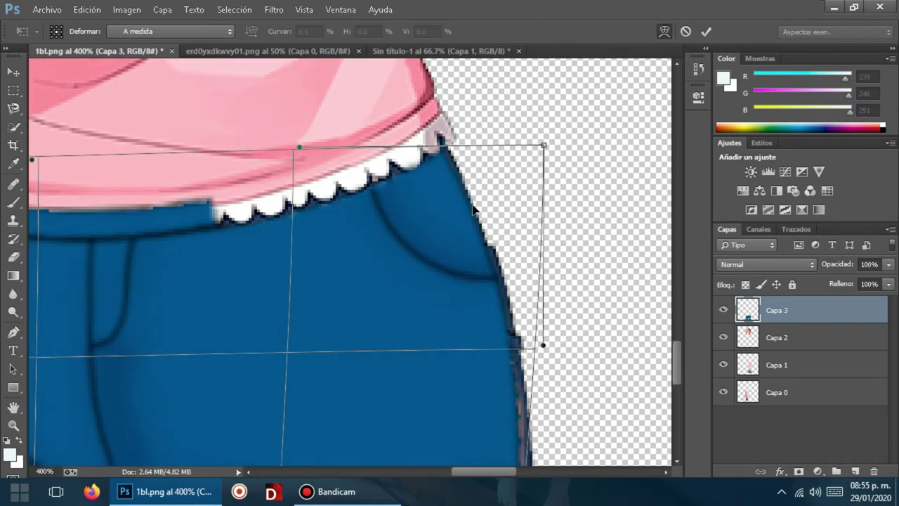
scroll(498, 237, "down", 1)
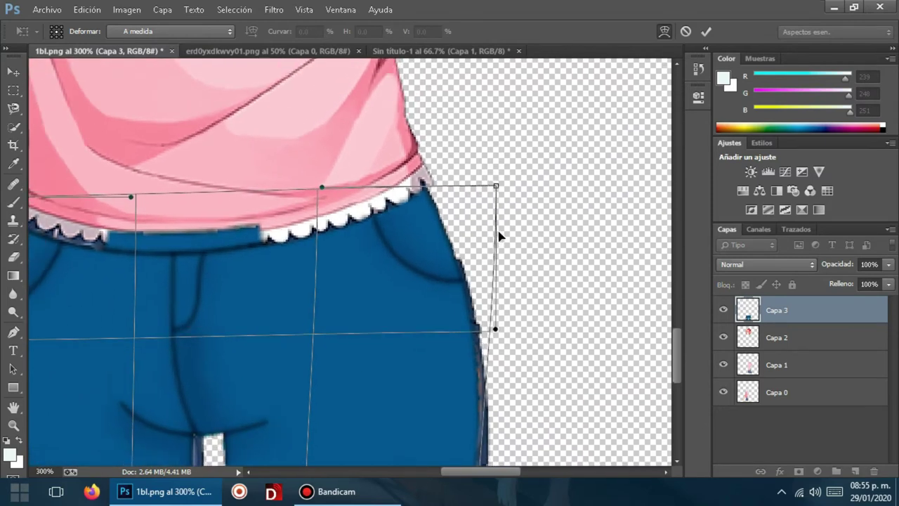
scroll(499, 234, "down", 1)
scroll(478, 288, "down", 3)
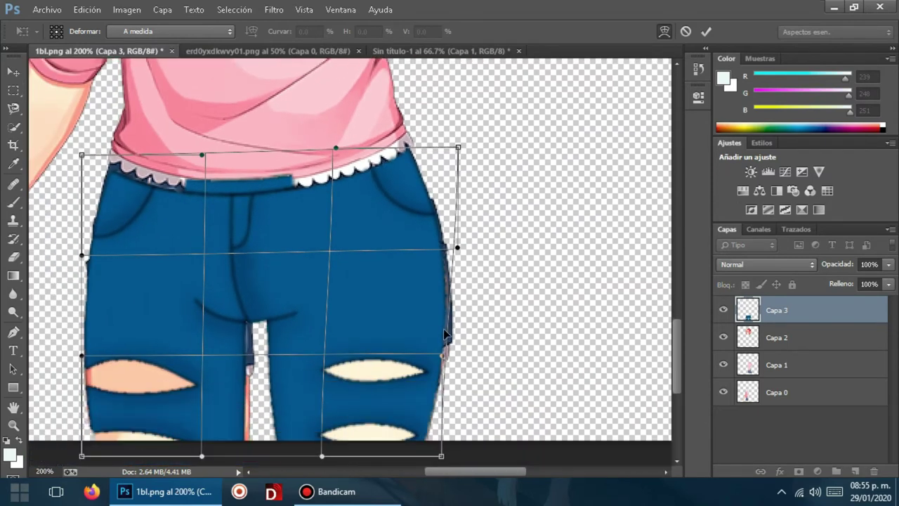
left_click_drag(447, 336, 450, 334)
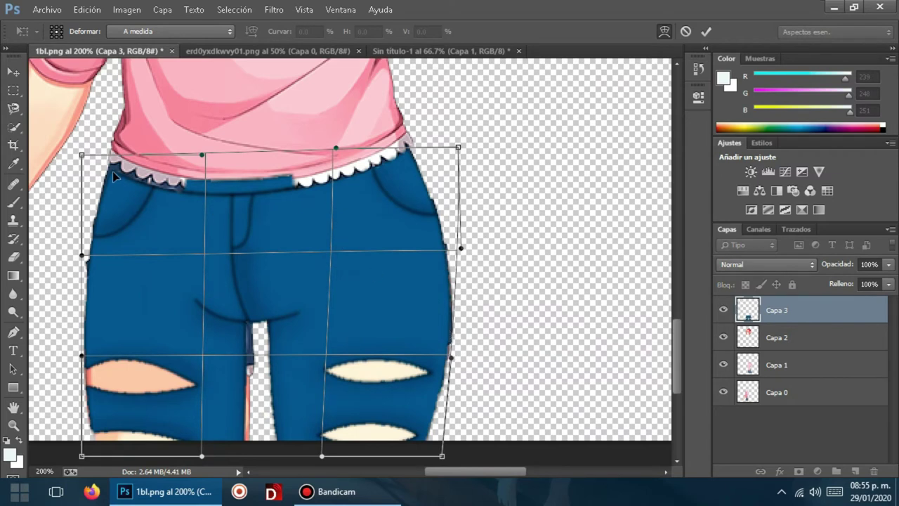
- Refine the warp by widening the left side, recentring the leg gap, lowering the waistband and tucking the right edge
left_click_drag(113, 179, 112, 179)
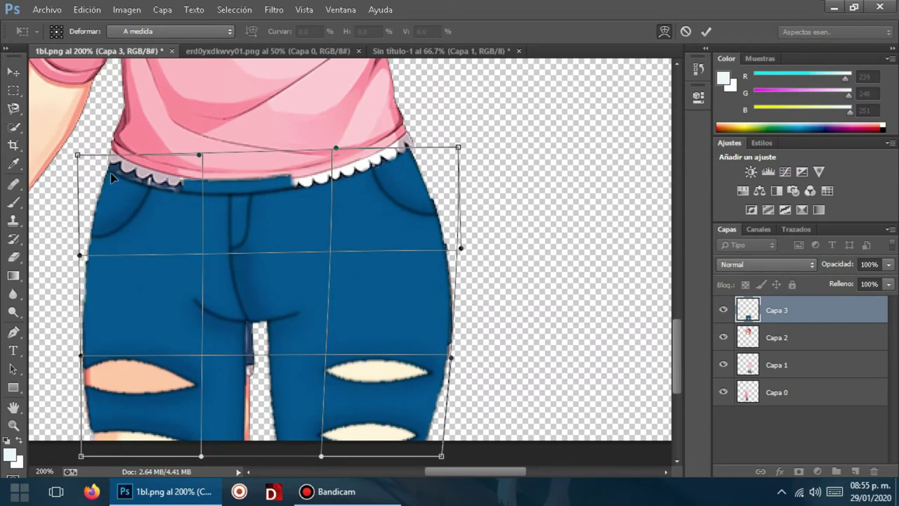
left_click_drag(248, 365, 251, 366)
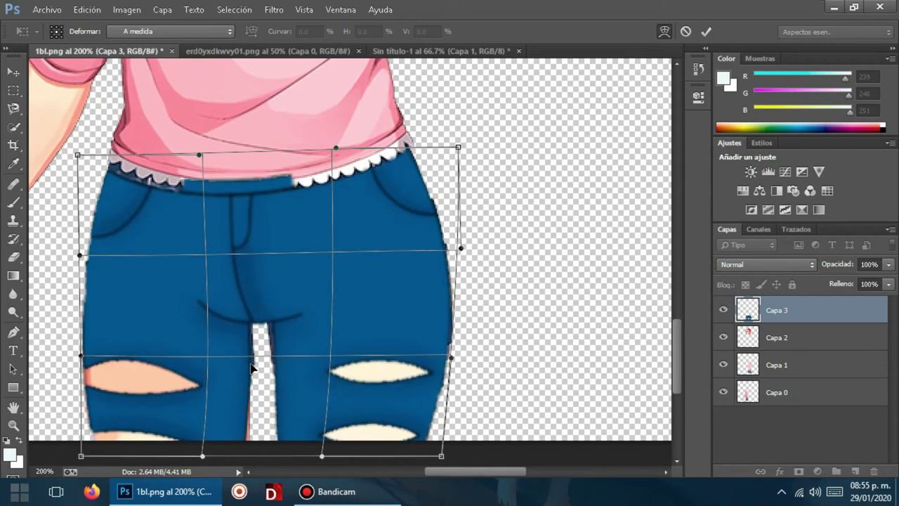
left_click_drag(250, 366, 247, 366)
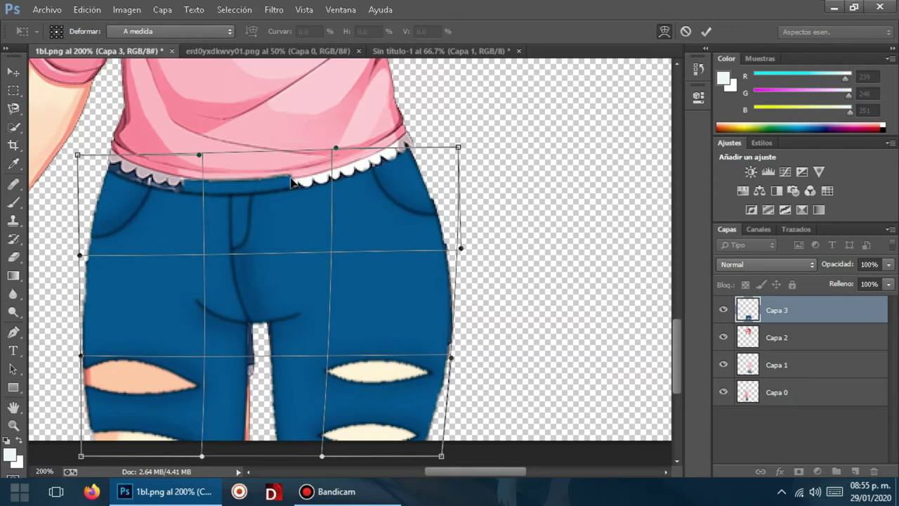
left_click_drag(290, 181, 294, 185)
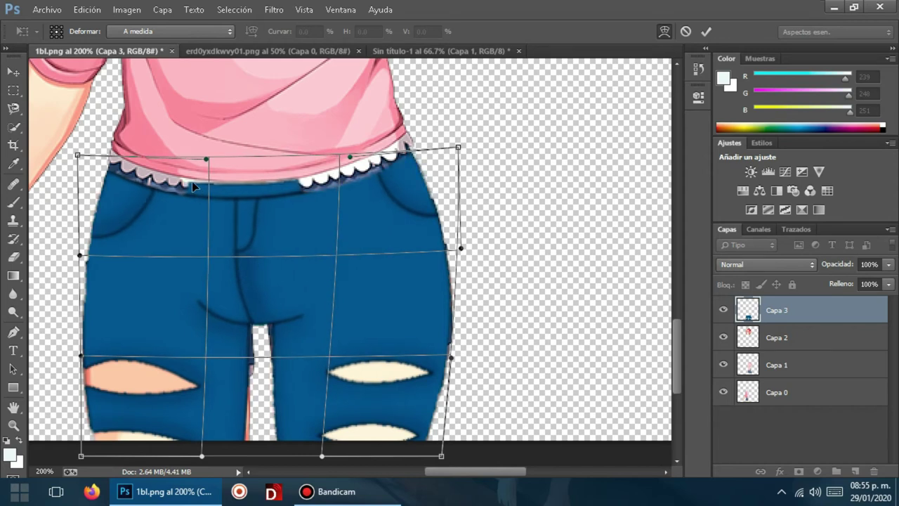
left_click_drag(192, 184, 196, 186)
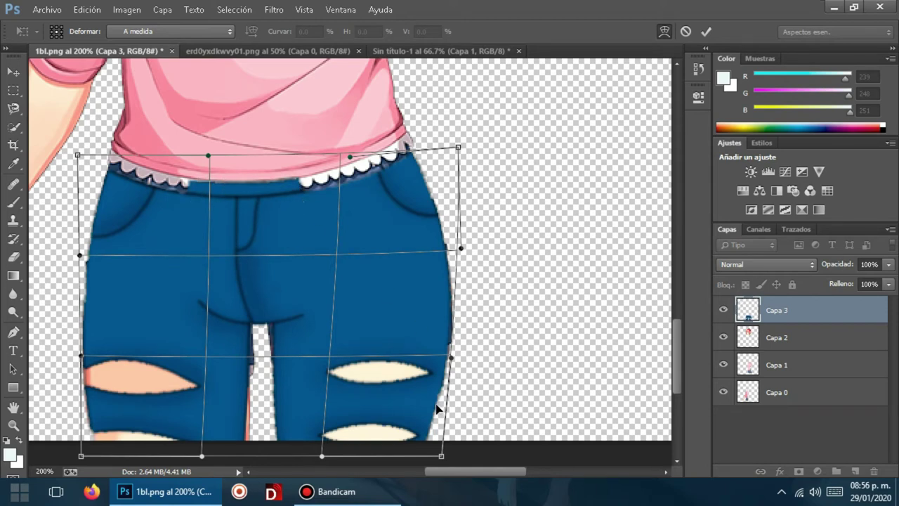
left_click_drag(436, 407, 433, 408)
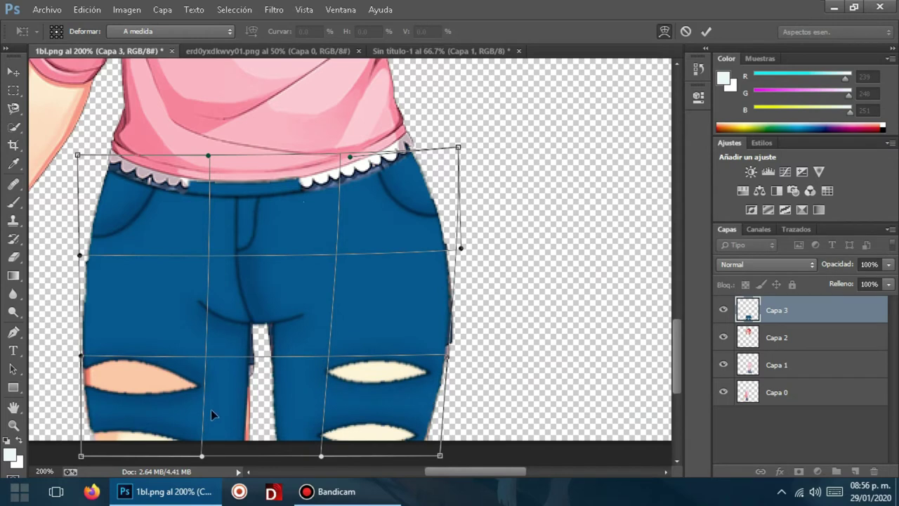
left_click_drag(239, 438, 242, 437)
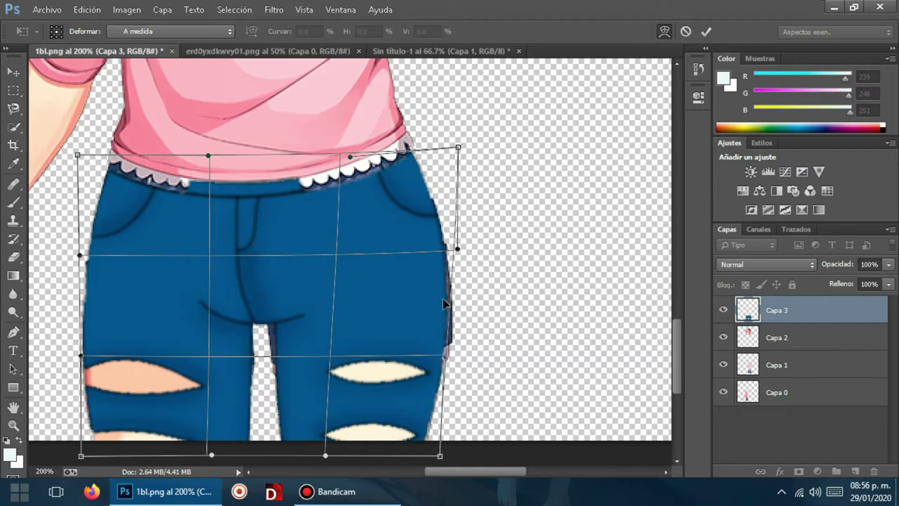
left_click_drag(444, 303, 442, 303)
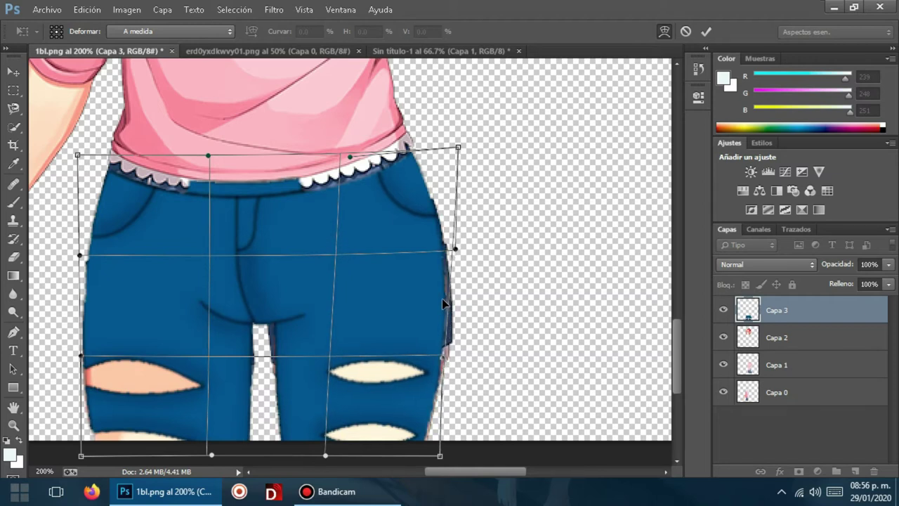
left_click_drag(429, 436, 430, 424)
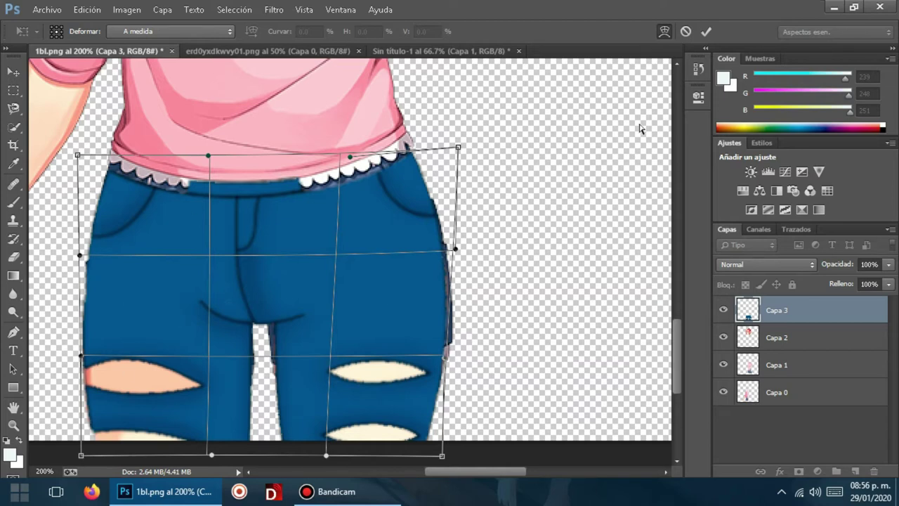
- Commit the jeans warp and quick-select the waistband strip on the jeans
left_click(706, 32)
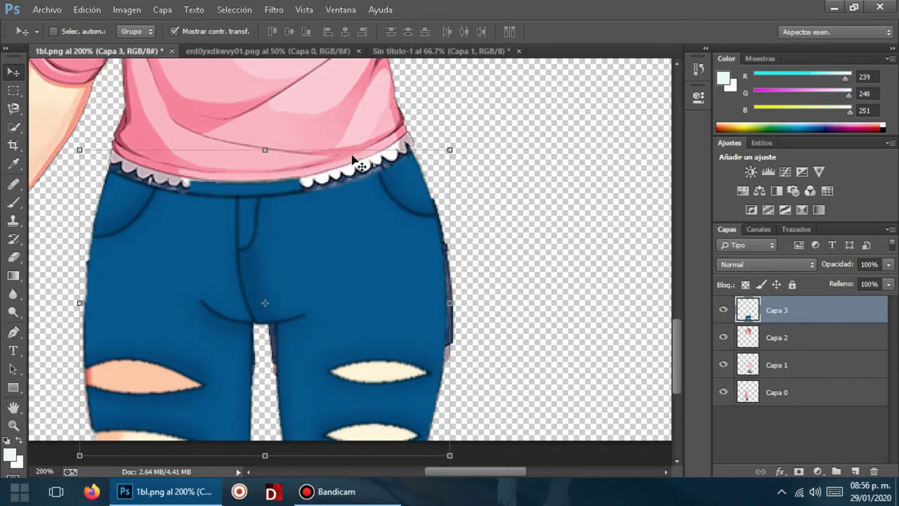
scroll(352, 156, "up", 2)
scroll(243, 203, "up", 2)
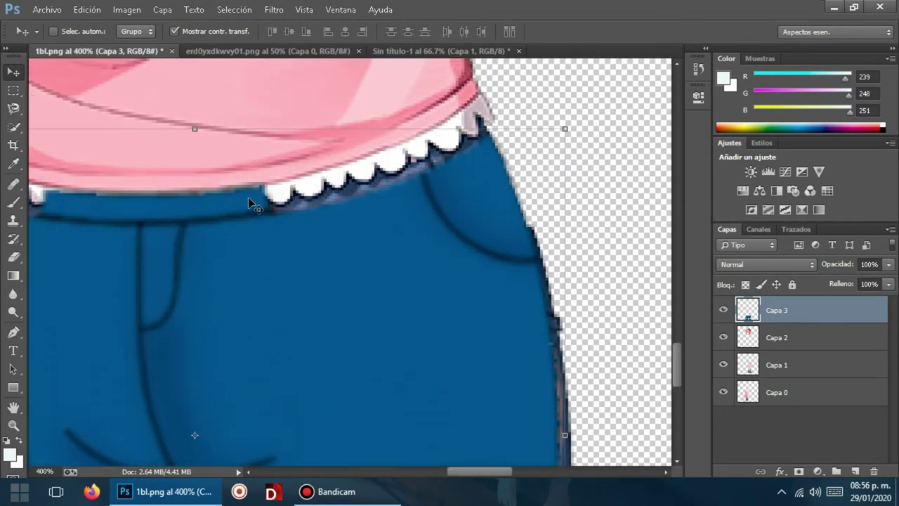
left_click(14, 127)
left_click_drag(244, 201, 49, 208)
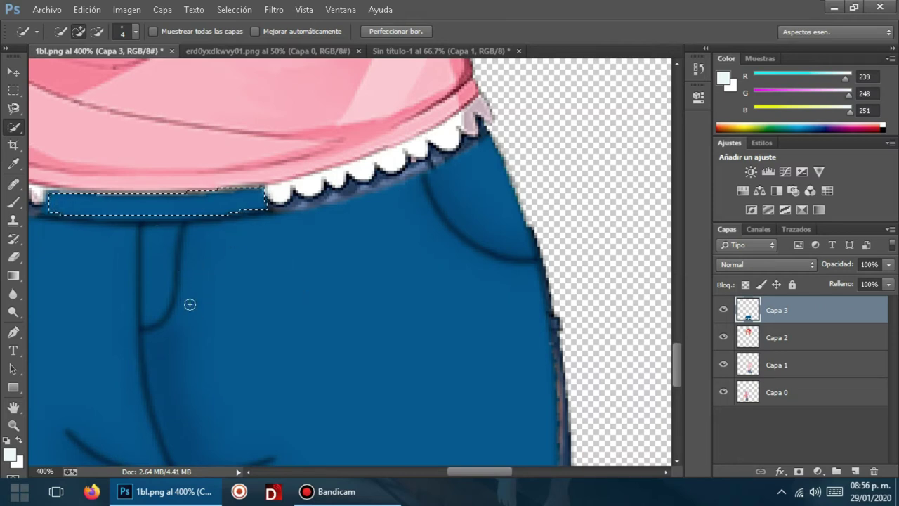
left_click_drag(498, 472, 469, 475)
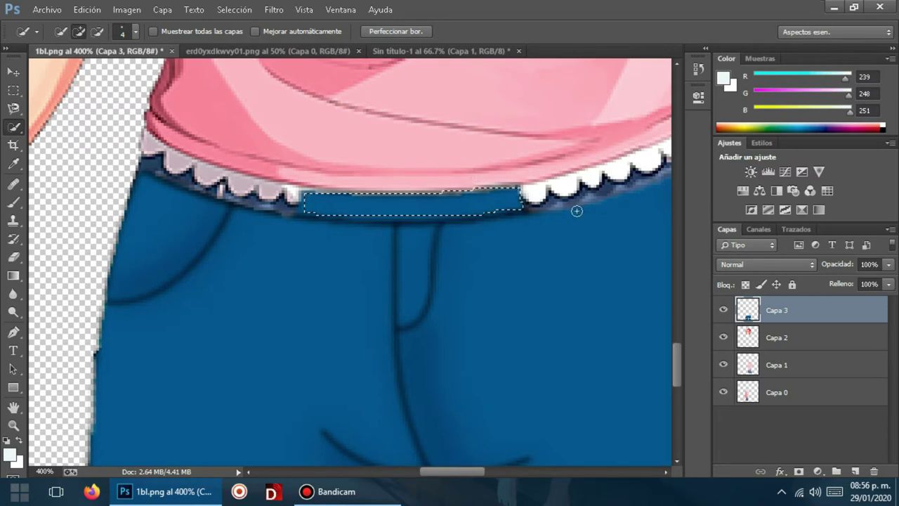
- With the Move tool, nudge the selected waistband patch slightly up and right
left_click(13, 71)
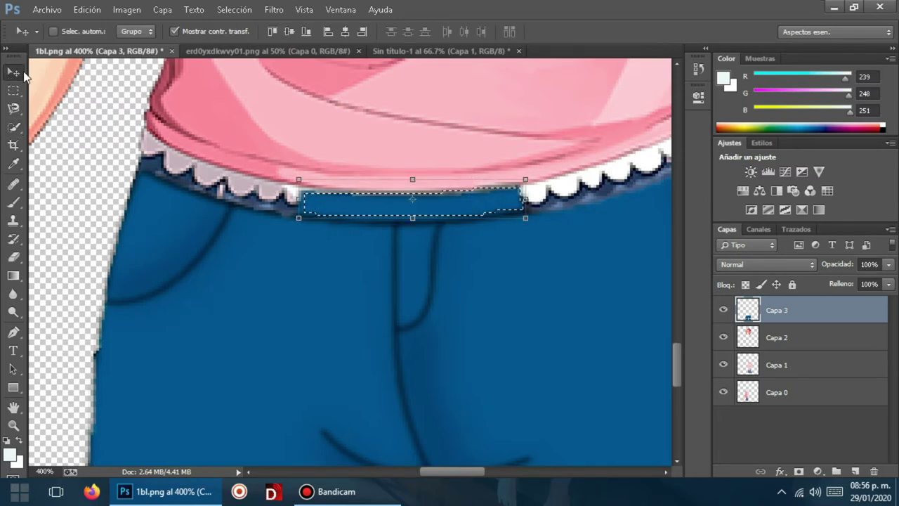
right_click(413, 203)
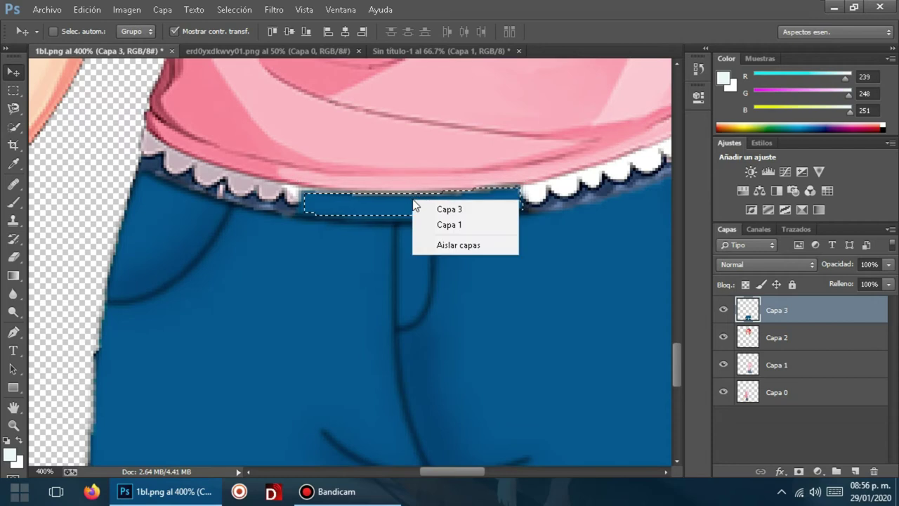
left_click(414, 204)
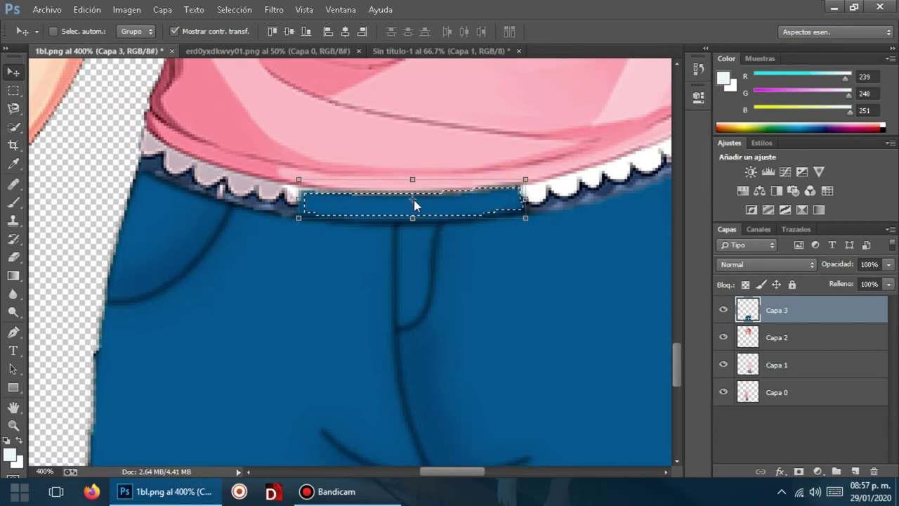
right_click(413, 203)
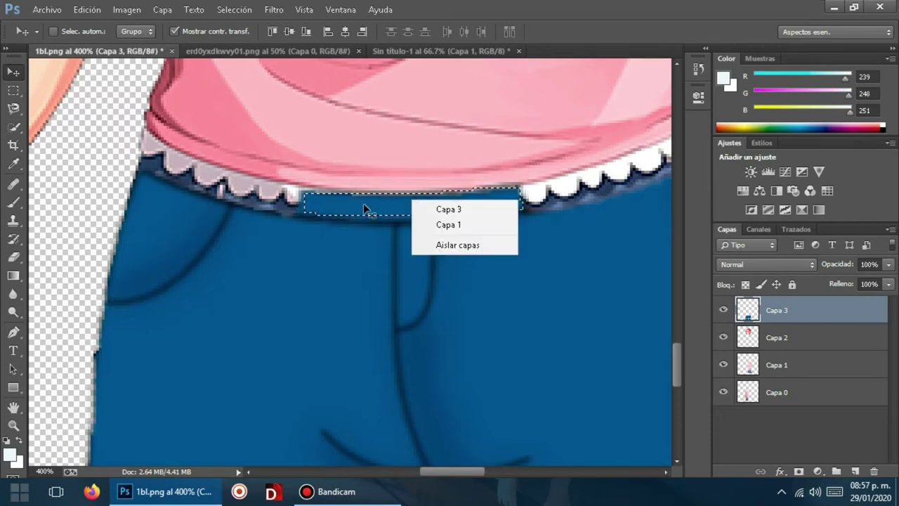
left_click(415, 206)
right_click(415, 205)
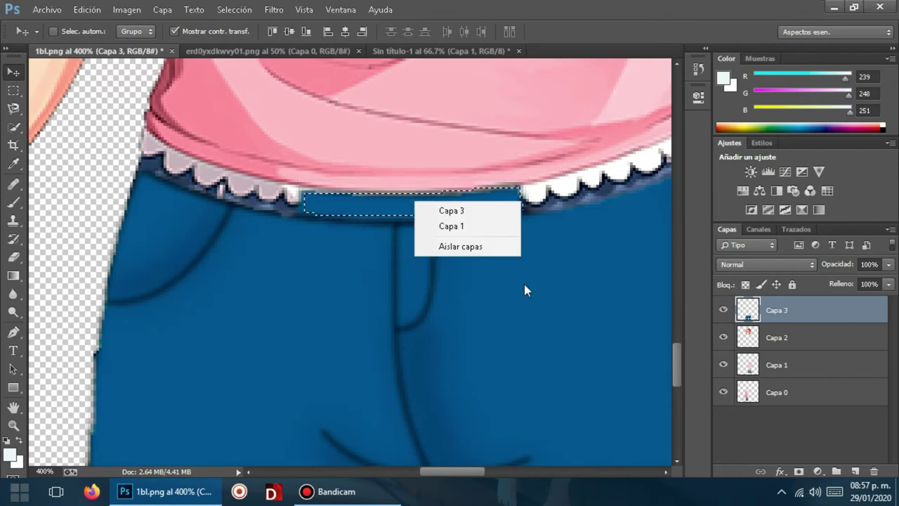
left_click(397, 275)
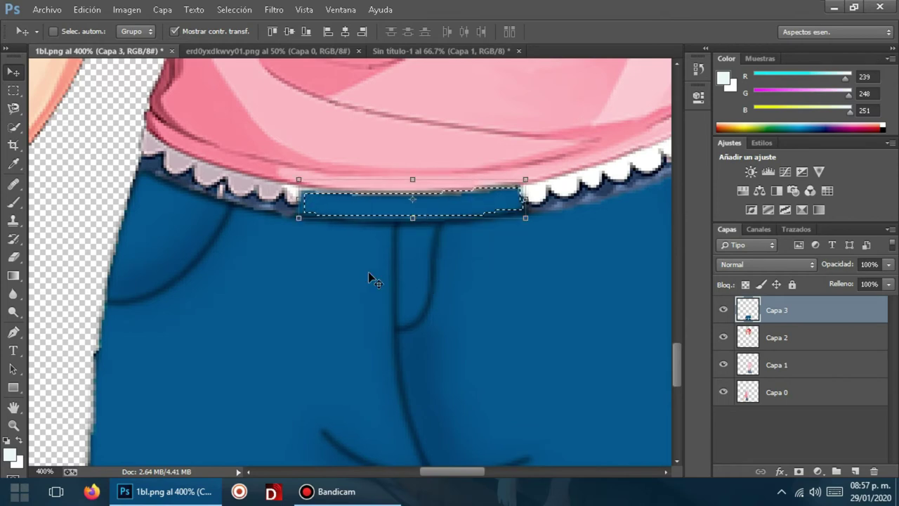
left_click_drag(398, 207, 398, 204)
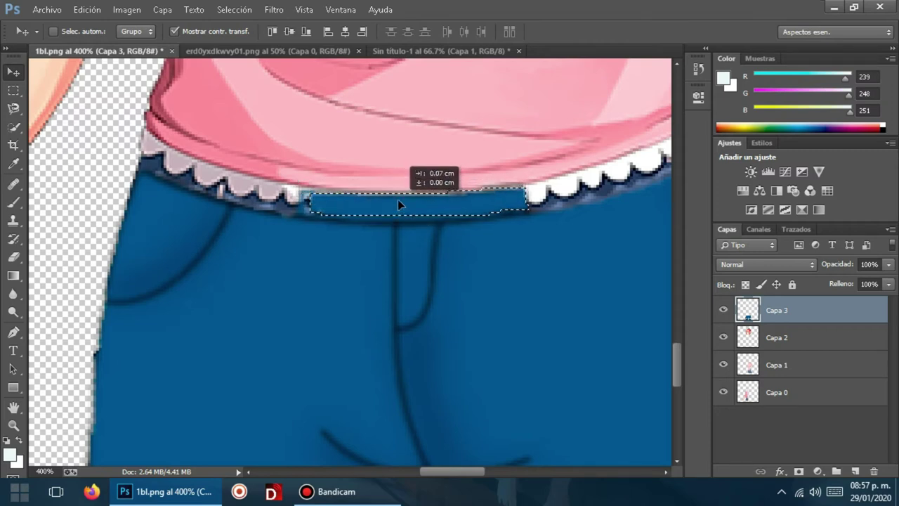
right_click(420, 203)
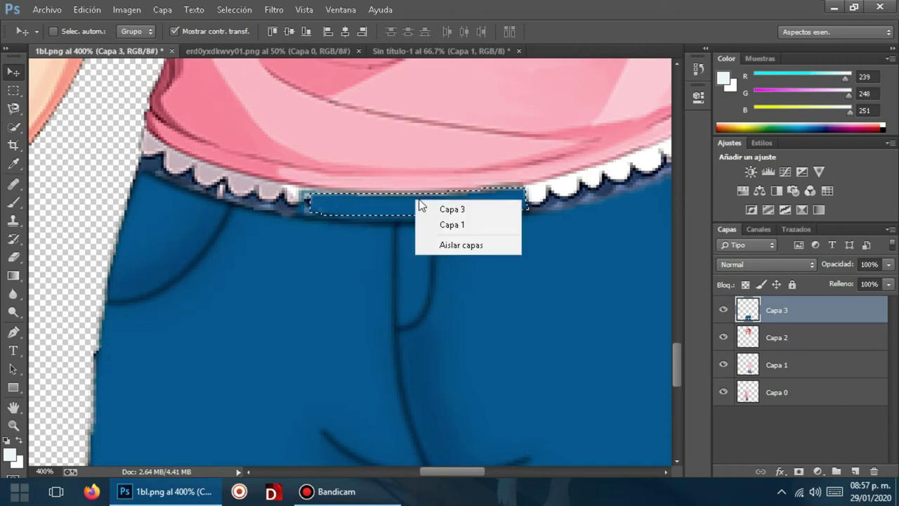
left_click(419, 203)
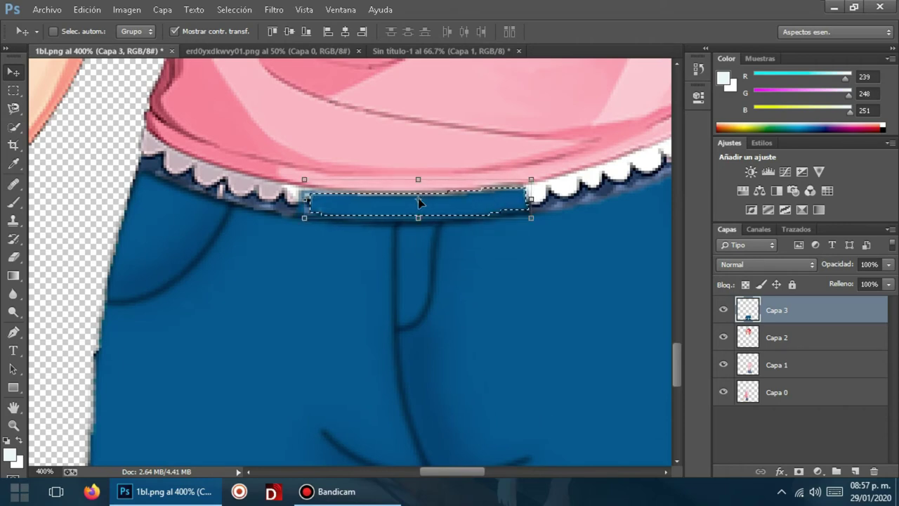
- Turn on Selec. autom. and toggle Mostrar contr. transf. off and back on
left_click(54, 31)
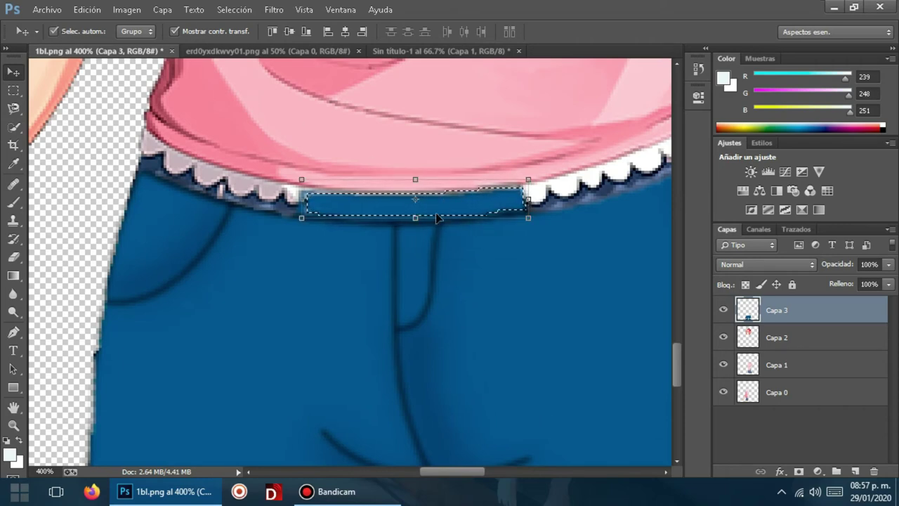
right_click(416, 203)
left_click(417, 205)
left_click(177, 29)
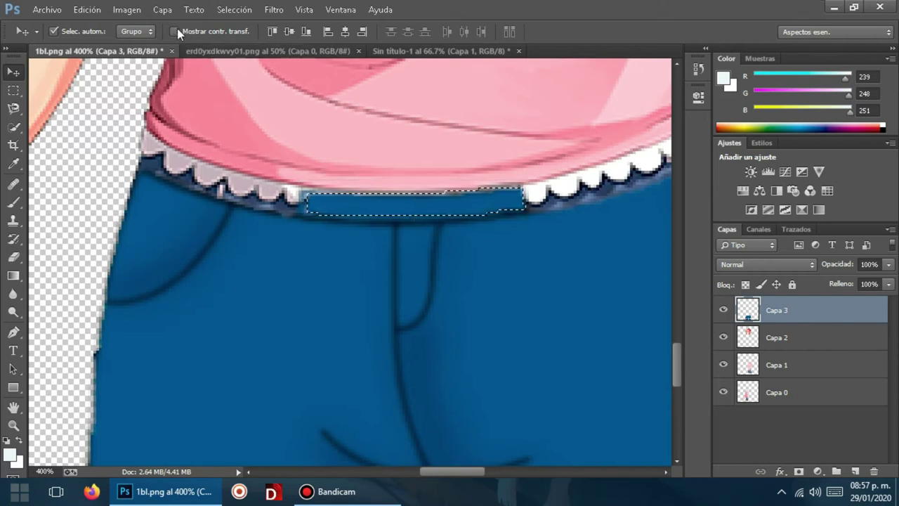
left_click(176, 31)
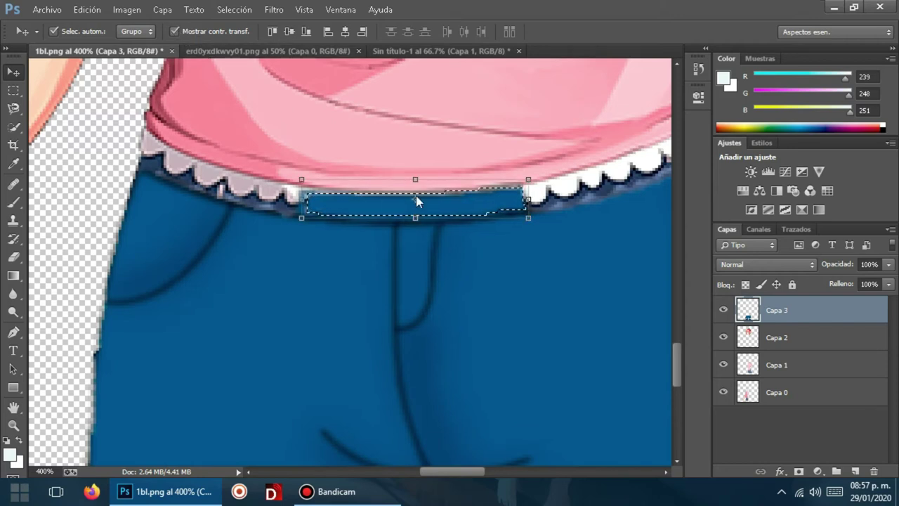
right_click(414, 198)
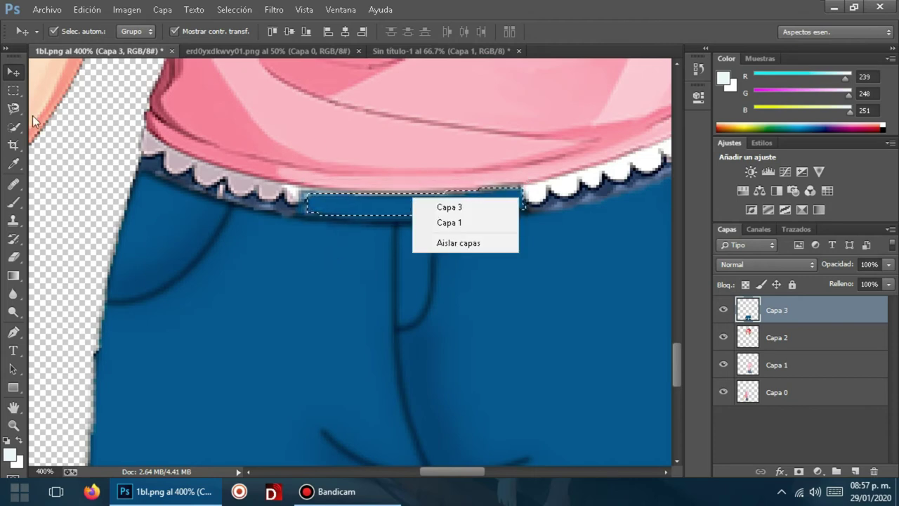
left_click(321, 214)
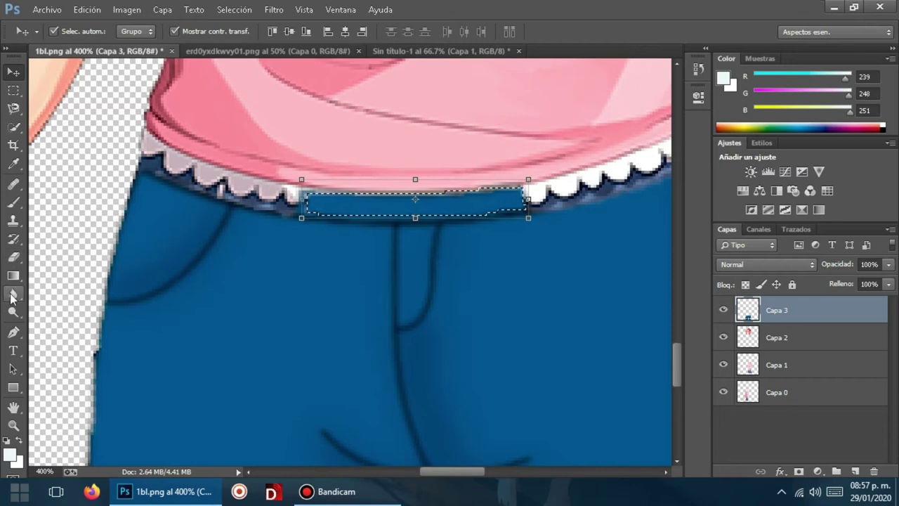
right_click(417, 203)
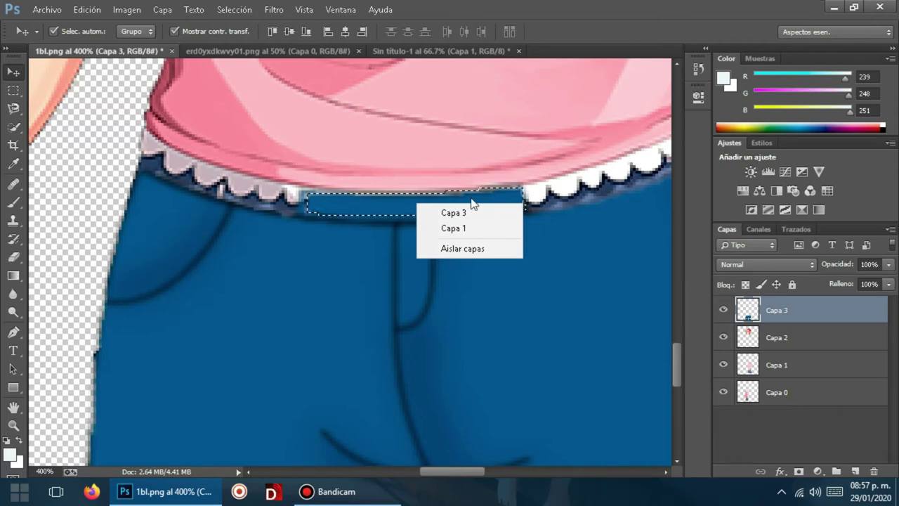
left_click(316, 495)
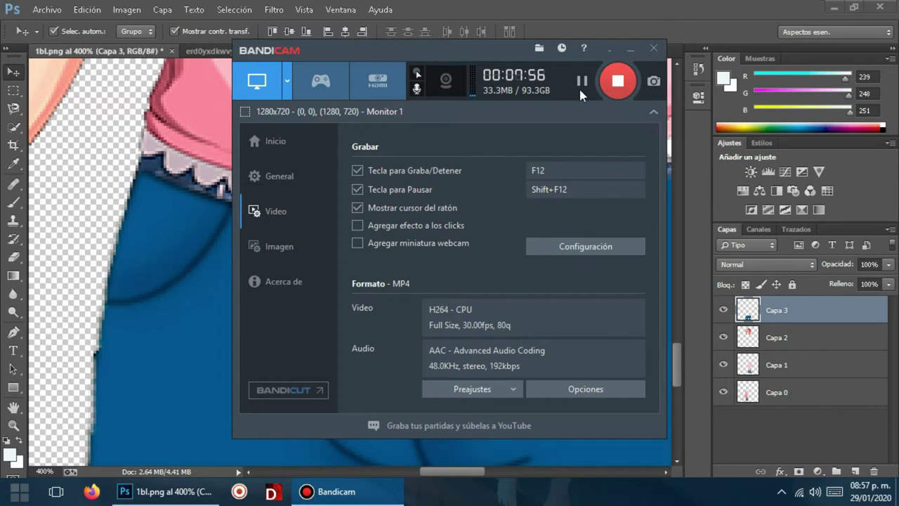
- Paste the blue strip as new layer Capa 4 and start transforming it
key("ctrl+j")
key("ctrl+t")
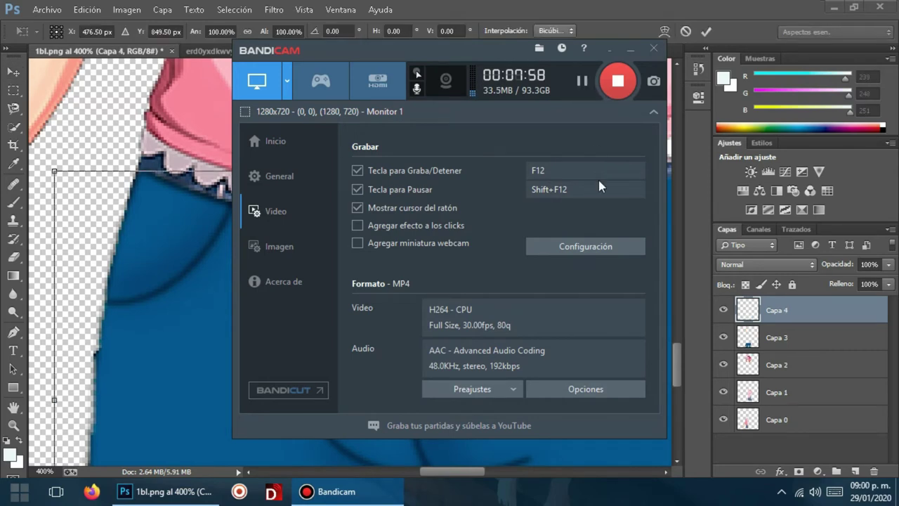
left_click(630, 49)
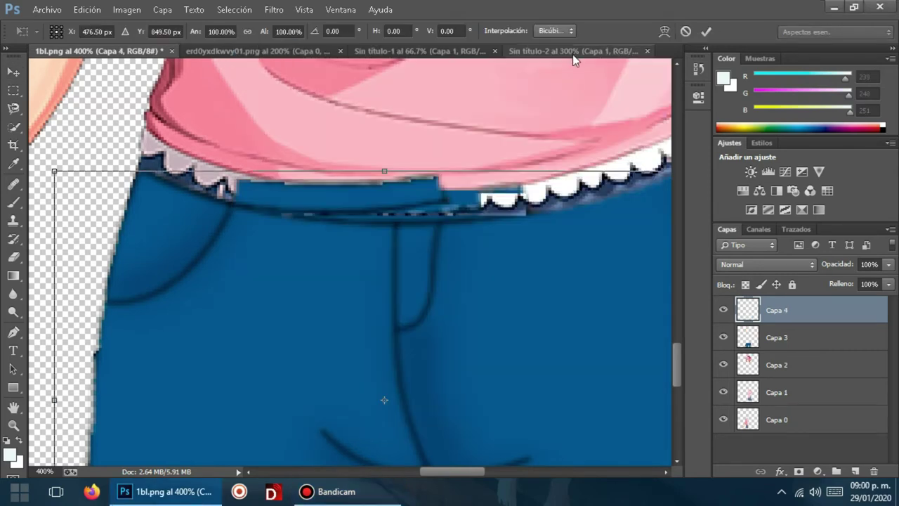
- Look over the Sin título-2 and erd0yxdkwvy01.png documents, then return to 1bl.png with the strip at the waist
left_click(562, 52)
scroll(372, 288, "down", 1)
scroll(415, 281, "down", 1)
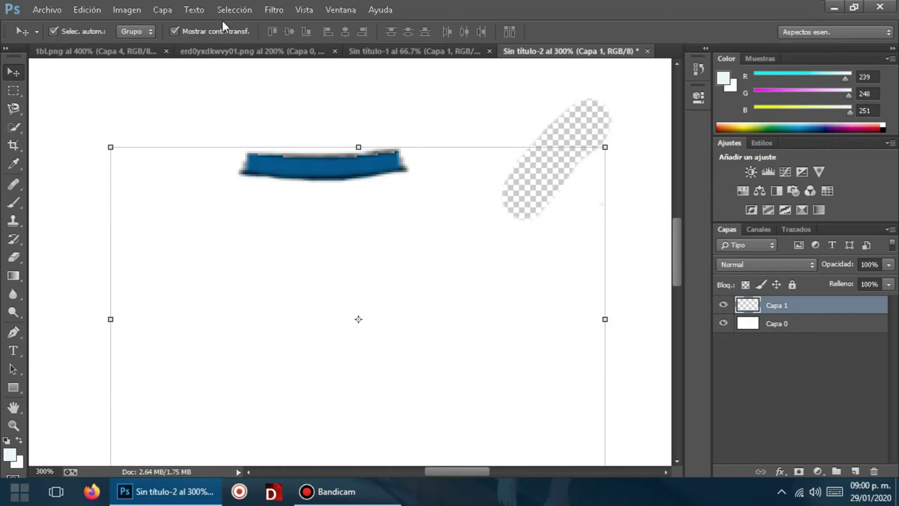
left_click(225, 52)
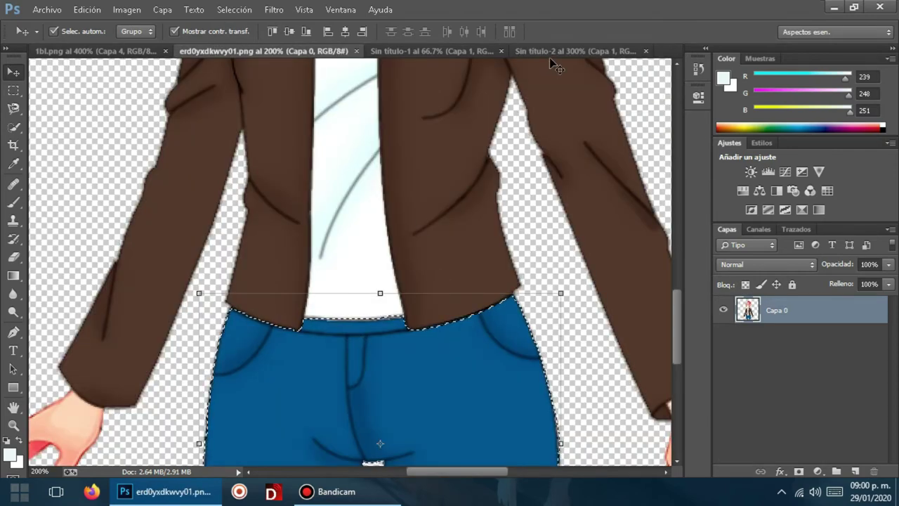
left_click(554, 52)
scroll(319, 302, "down", 2)
scroll(267, 246, "down", 1)
scroll(281, 242, "up", 2)
scroll(361, 160, "up", 1)
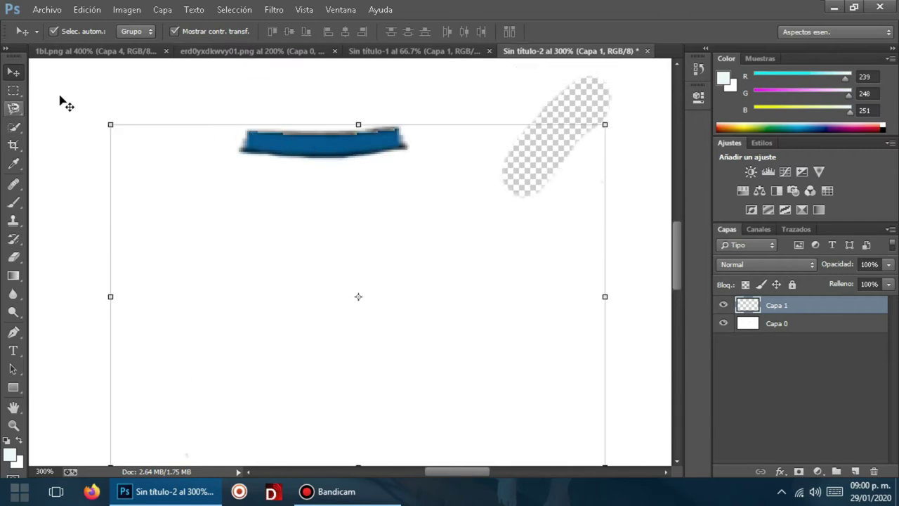
left_click(150, 56)
left_click_drag(151, 62, 361, 207)
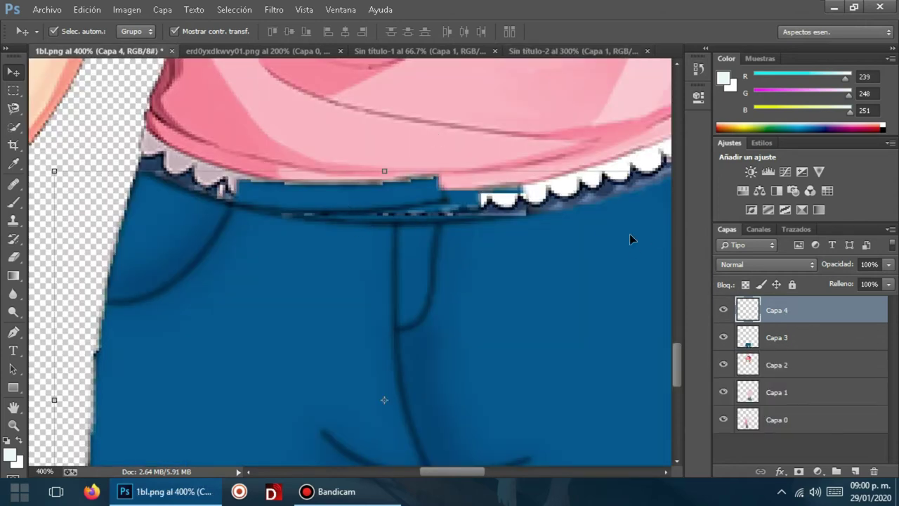
- Move the blue strip on Capa 4 up-left onto the waistline
right_click(384, 401)
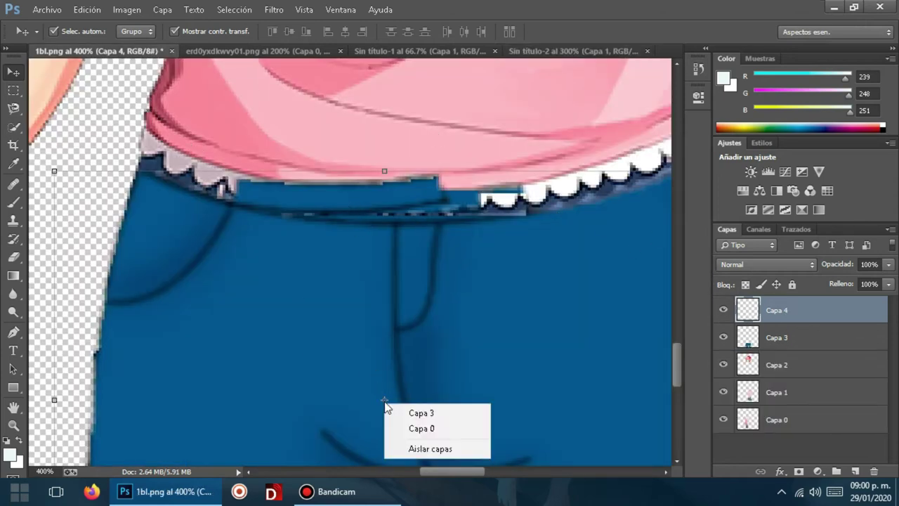
left_click(288, 196)
mouse_move(278, 197)
left_mouse_down()
mouse_move(246, 171)
mouse_move(411, 218)
left_mouse_up()
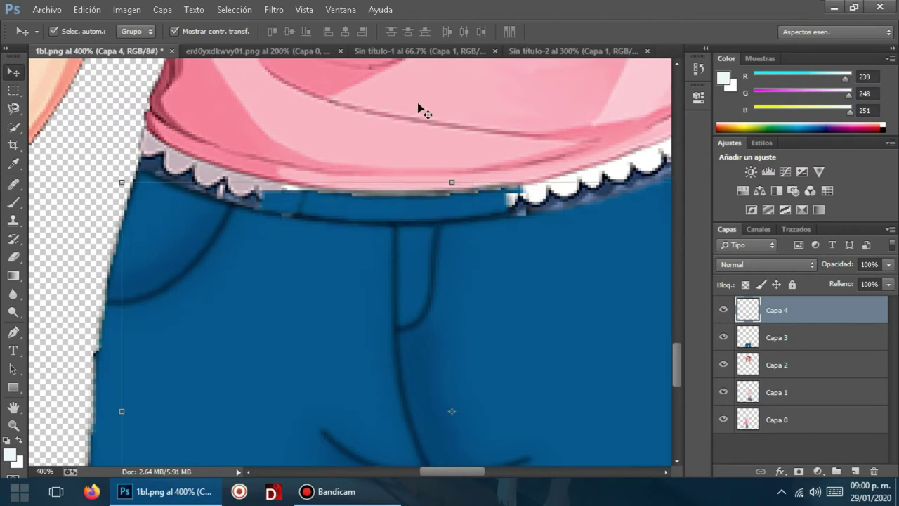
right_click(452, 411)
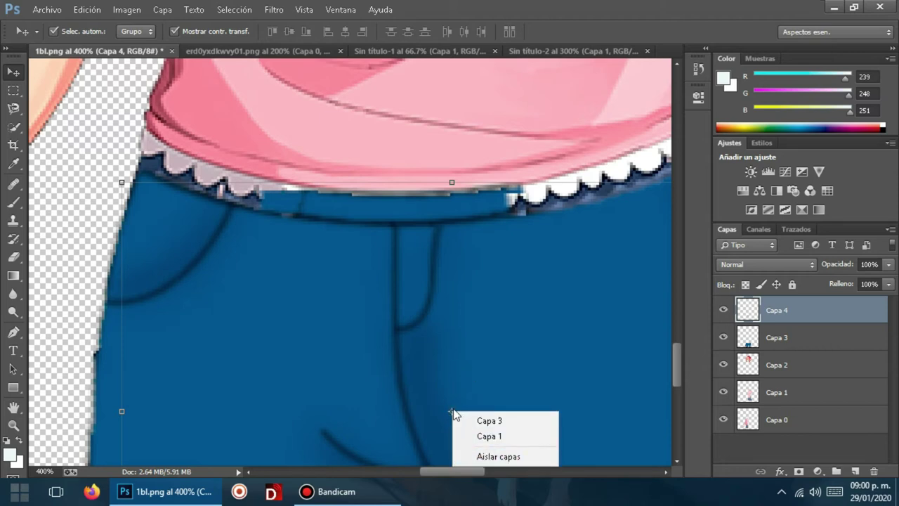
- Warp Capa 4 so its top edge curves along the shirt's hem, then commit
key("Escape")
key("ctrl+t")
right_click(453, 412)
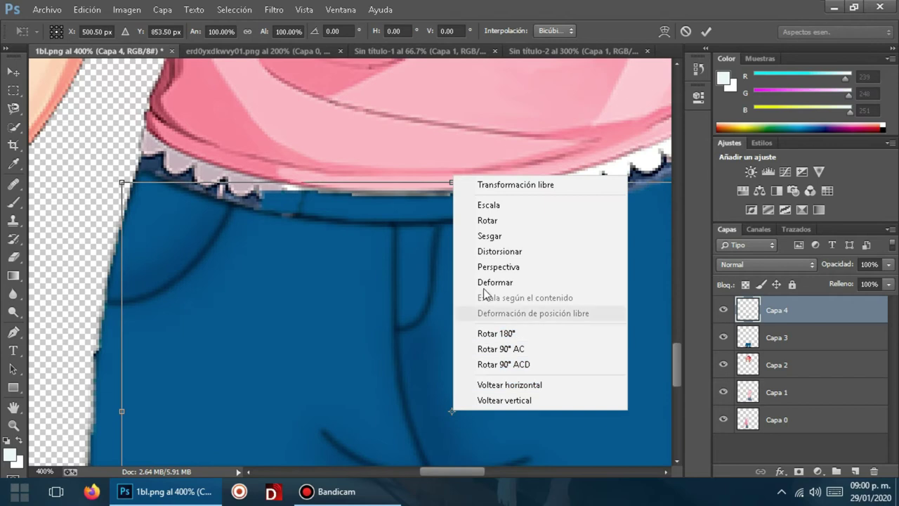
left_click(491, 283)
left_click_drag(507, 202, 526, 203)
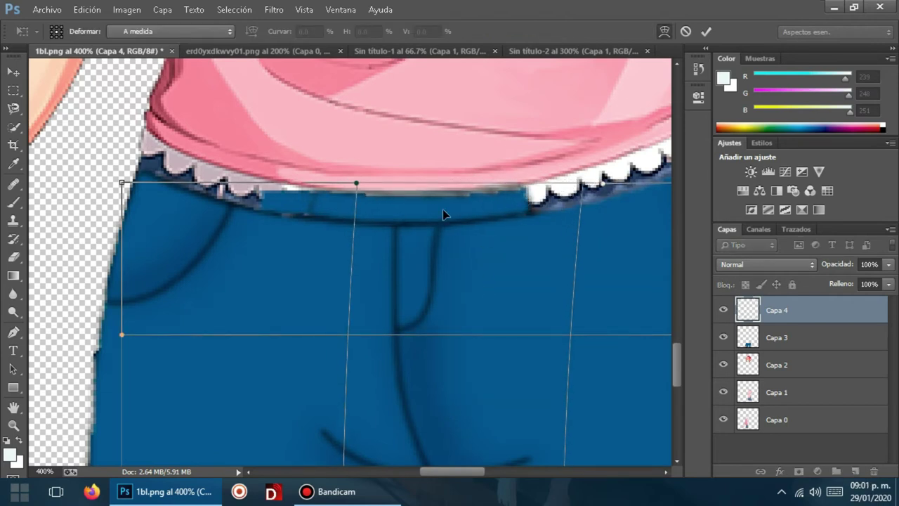
left_click_drag(311, 200, 298, 199)
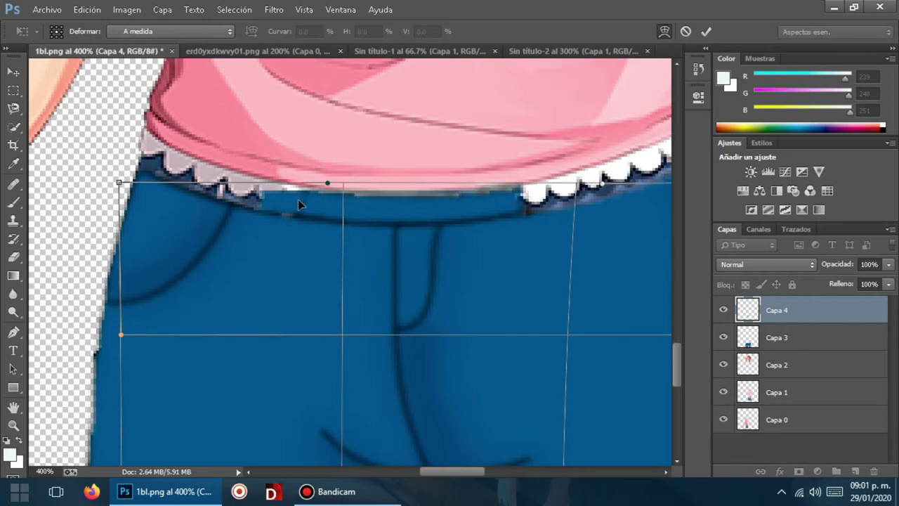
left_click_drag(524, 207, 531, 206)
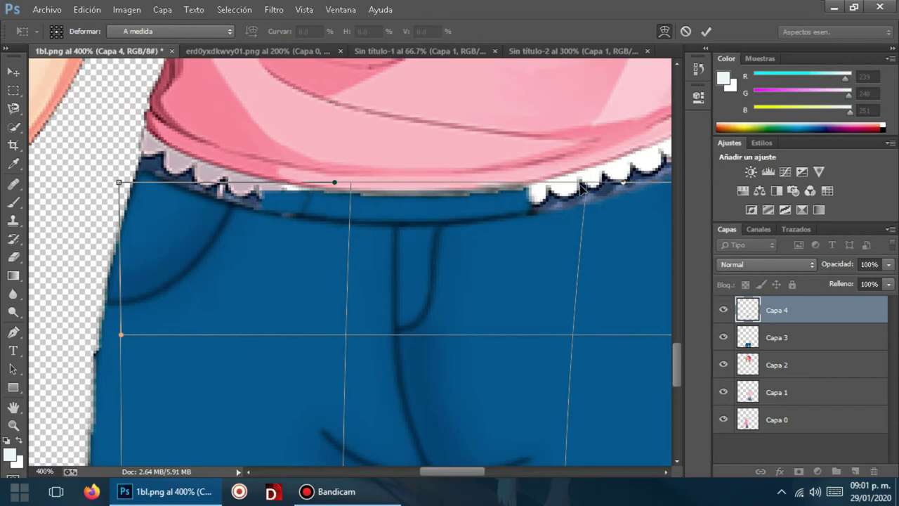
left_click(708, 32)
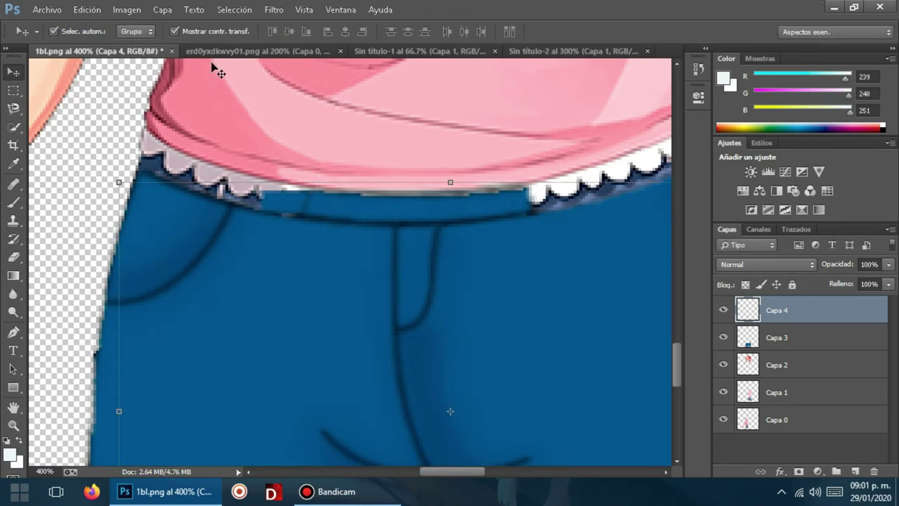
- Drag another blue waistband piece from Sin título-2 into 1bl.png and warp its left end down
left_click(584, 50)
mouse_move(314, 156)
left_mouse_down()
mouse_move(268, 200)
mouse_move(215, 178)
mouse_move(203, 182)
mouse_move(245, 185)
left_mouse_up()
key("ctrl+t")
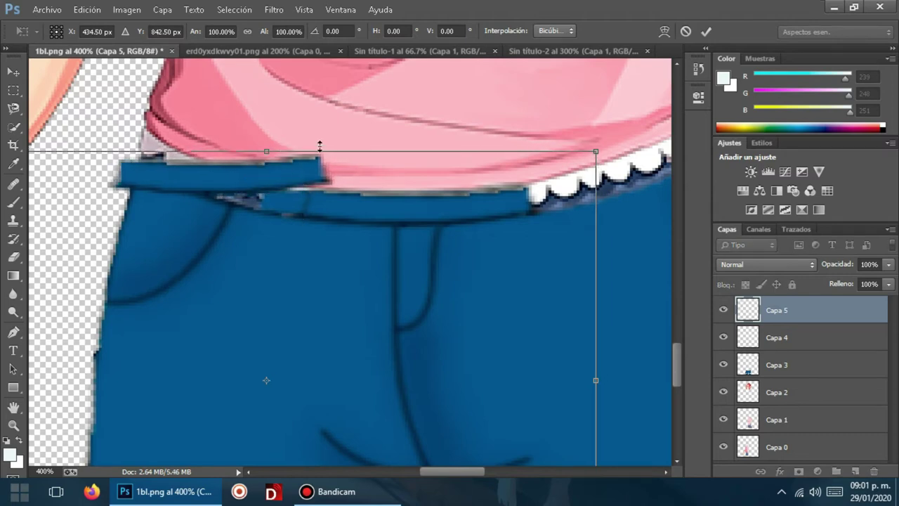
right_click(266, 380)
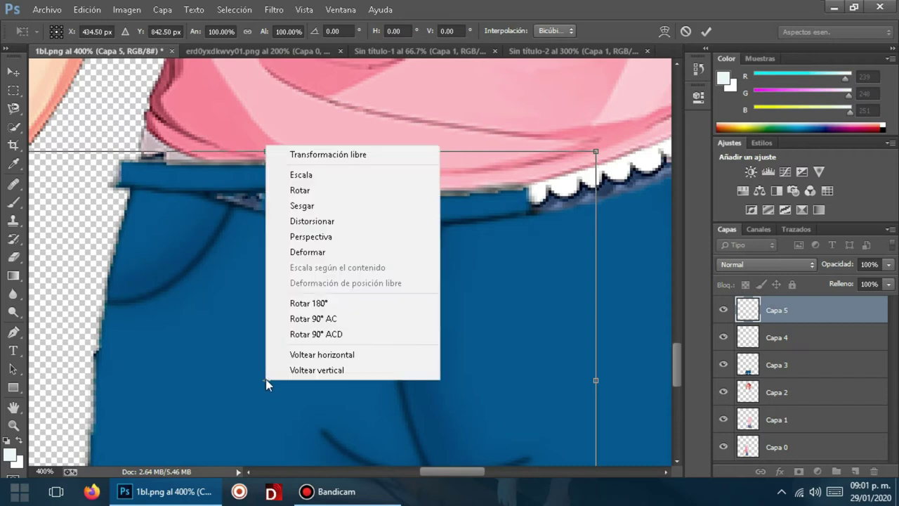
left_click(312, 254)
mouse_move(326, 183)
left_mouse_down()
mouse_move(128, 200)
mouse_move(149, 160)
left_mouse_up()
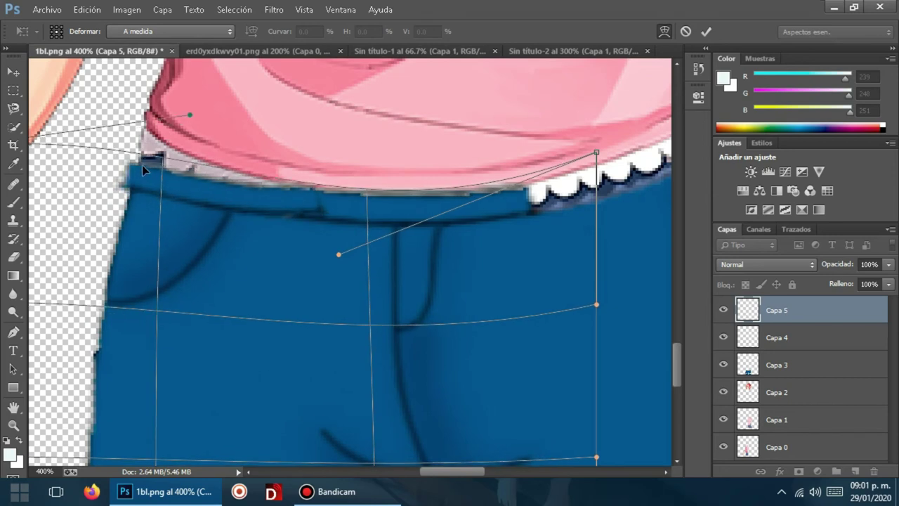
left_click(706, 31)
- Shift the piece into place and rewarp it to follow the hem, then go to Sin título-2
left_click_drag(157, 170, 195, 181)
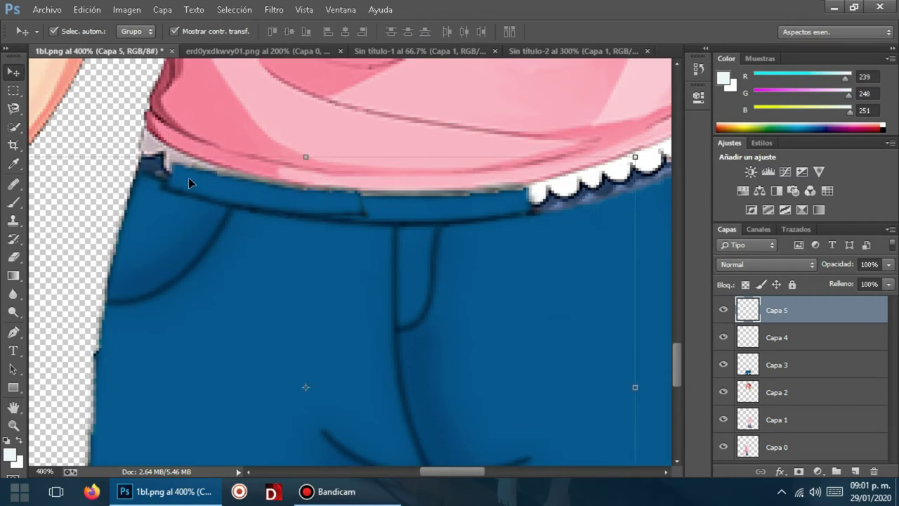
right_click(306, 386)
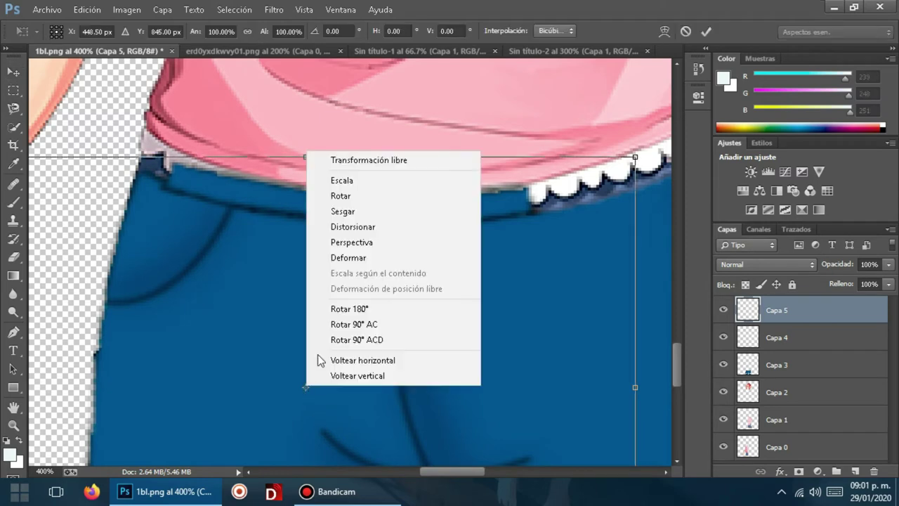
left_click(338, 261)
left_click_drag(180, 165, 209, 154)
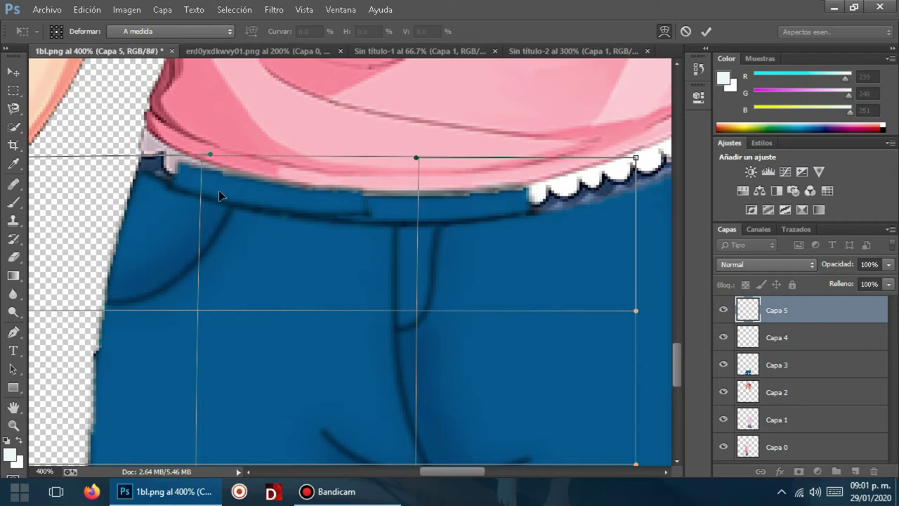
left_click_drag(362, 215, 361, 220)
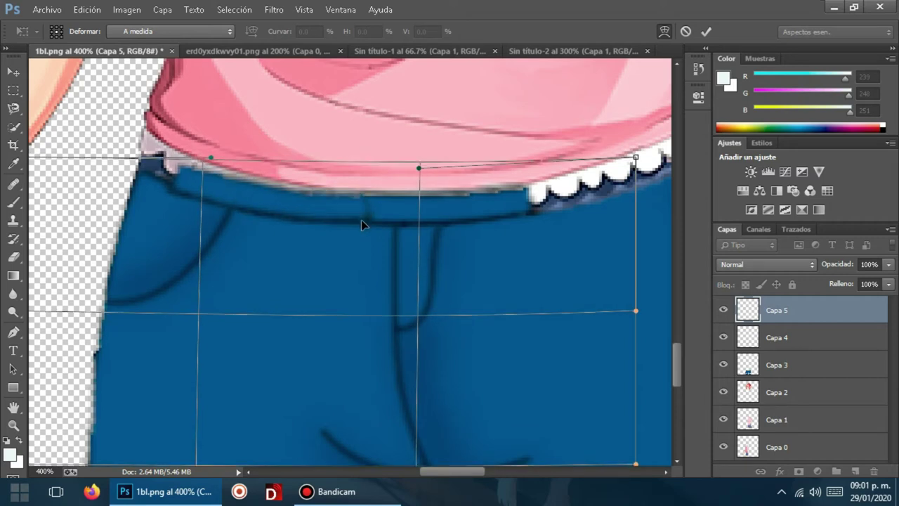
left_click_drag(209, 171, 227, 170)
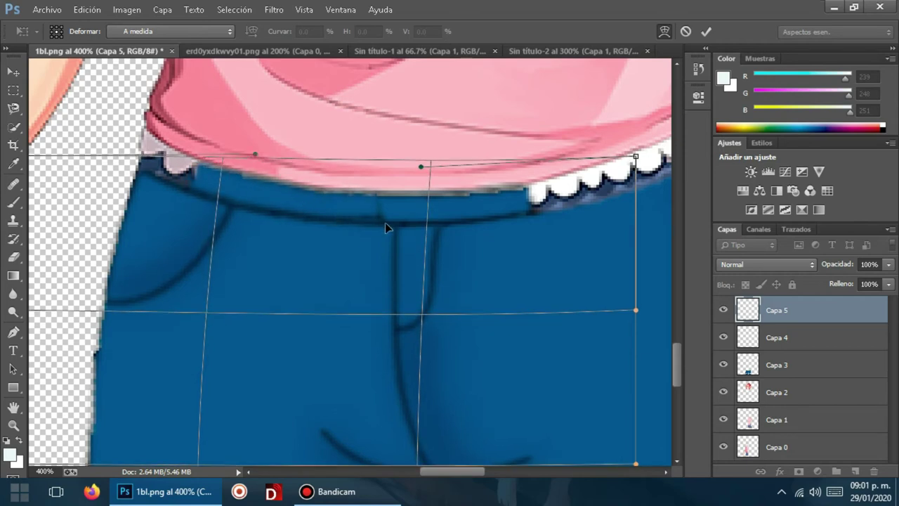
left_click_drag(381, 220, 383, 220)
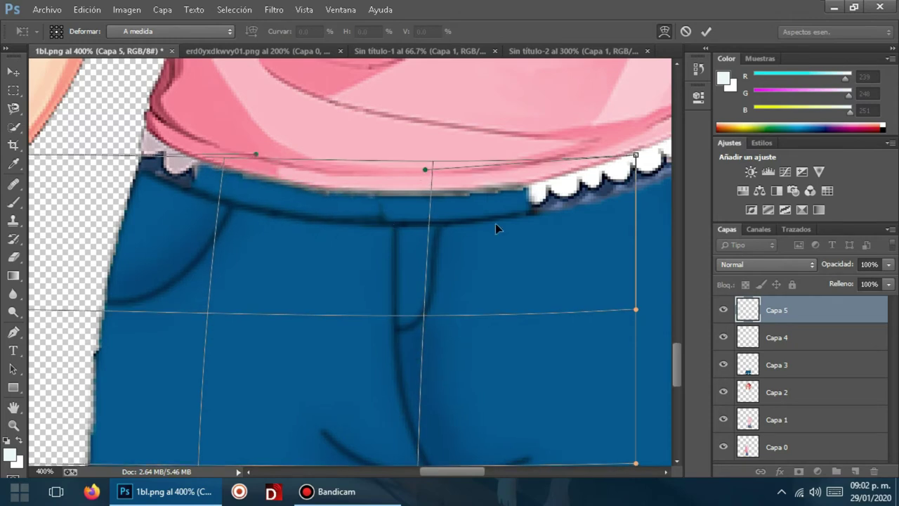
left_click(706, 31)
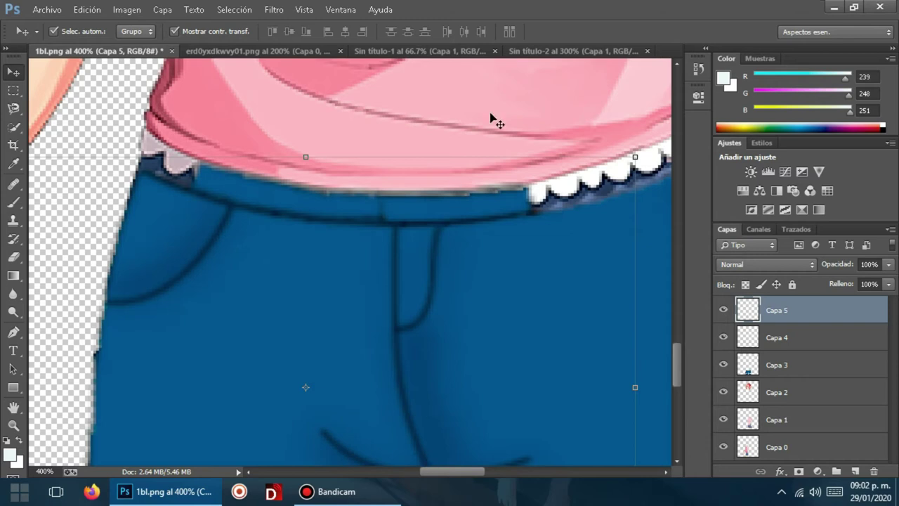
left_click(562, 51)
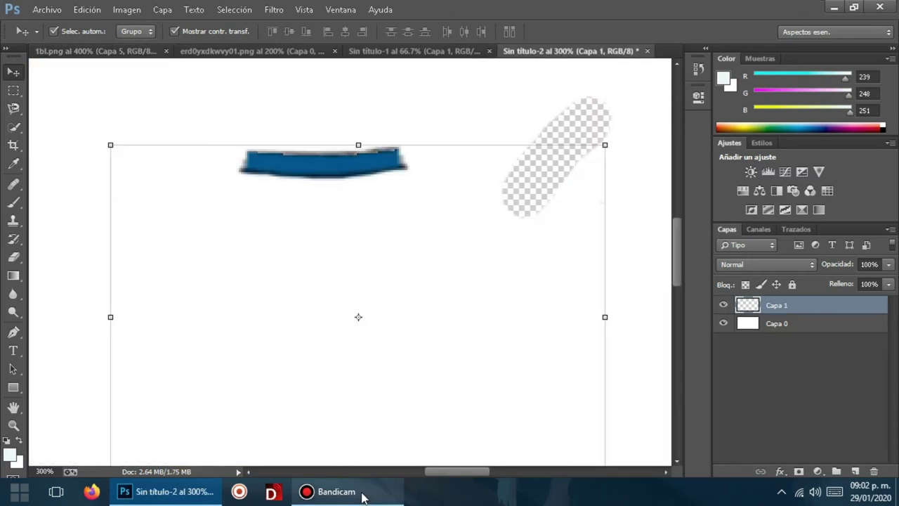
- Back in 1bl.png, nudge Capa 7 one pixel right and zoom in
left_click(364, 496)
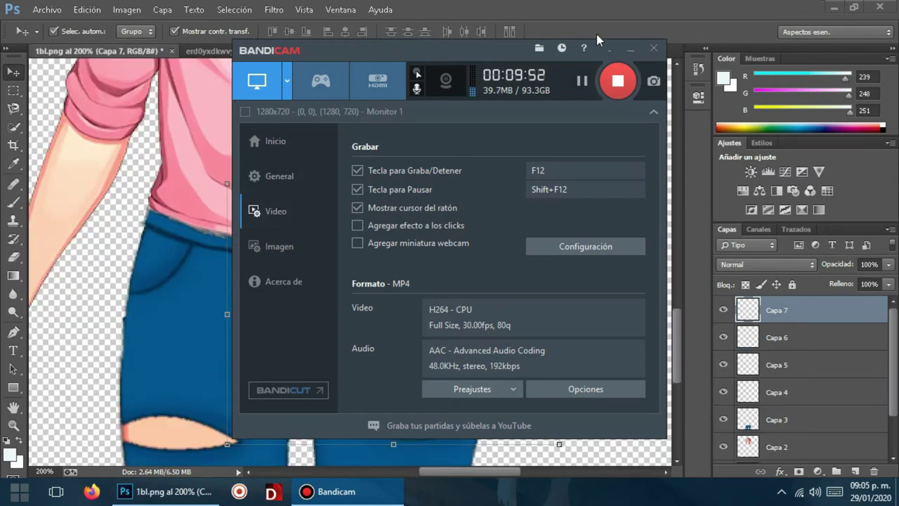
left_click(630, 47)
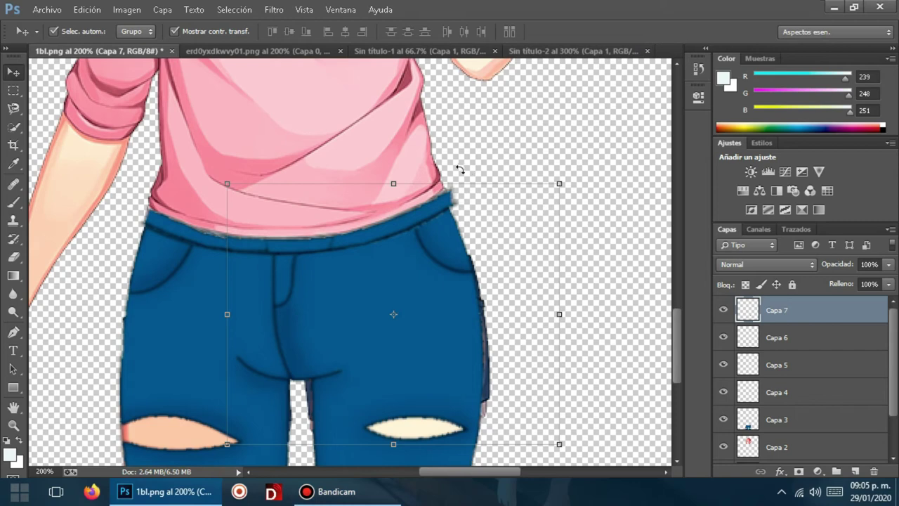
key("Right")
scroll(456, 170, "up", 1)
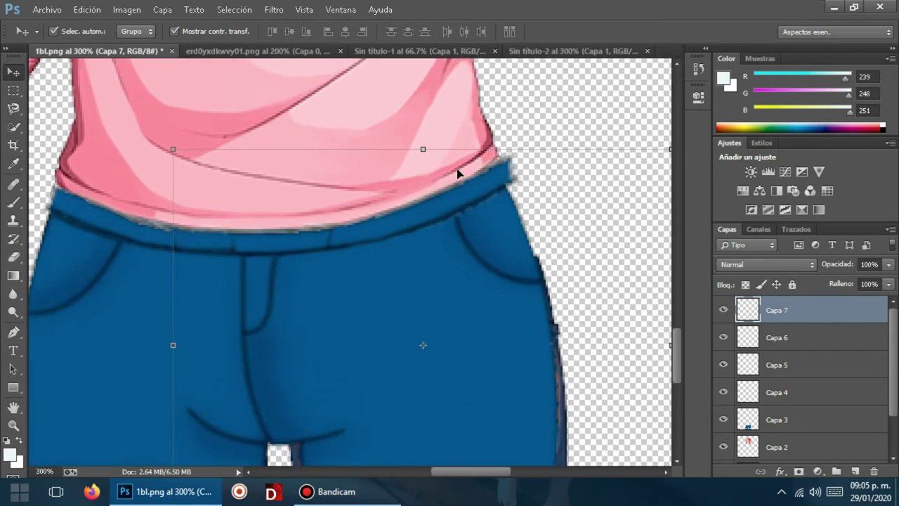
scroll(457, 172, "up", 1)
scroll(457, 173, "up", 1)
scroll(457, 173, "up", 1)
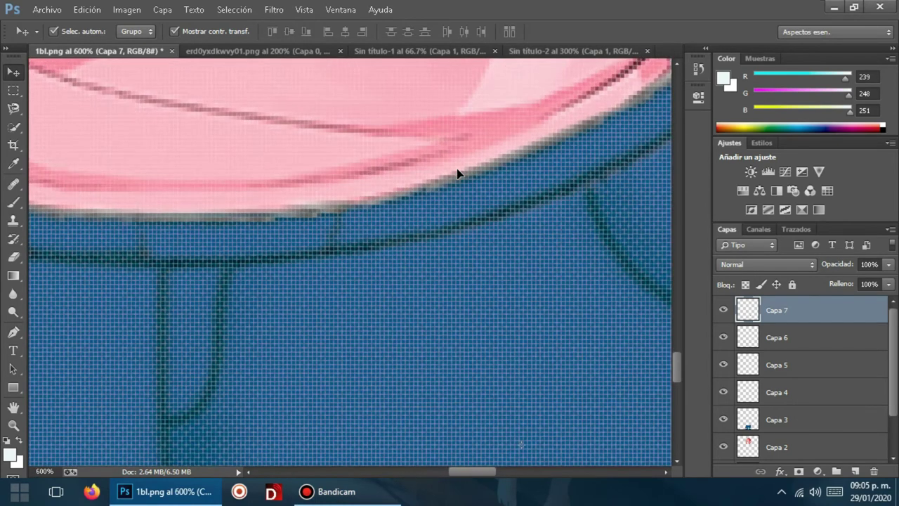
- Set the brush to 3 px and sample the jeans' blue (41, 89, 143) as paint colour
left_click(13, 203)
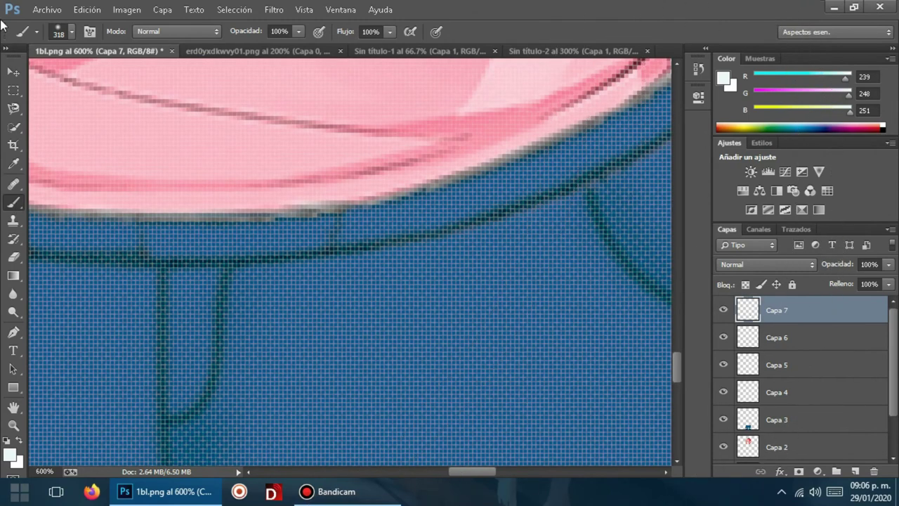
left_click(71, 30)
left_click_drag(154, 76, 79, 76)
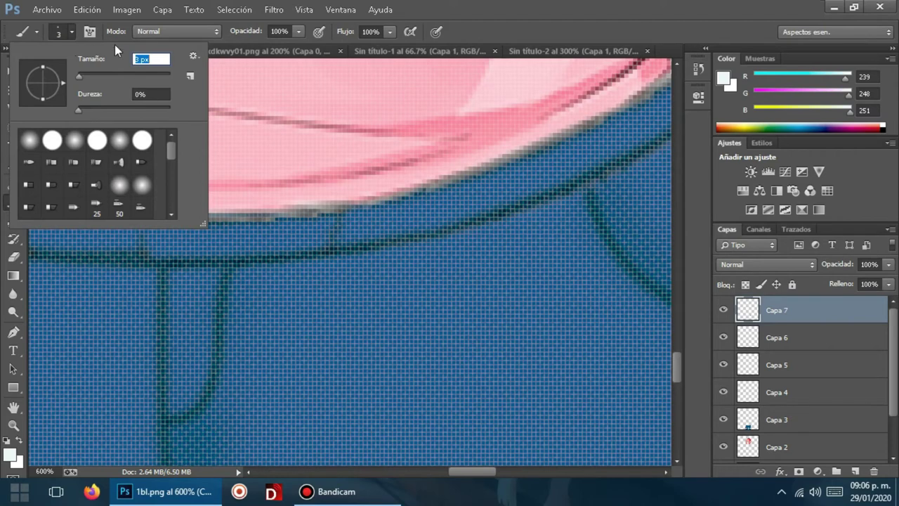
left_click(69, 34)
left_click(13, 163)
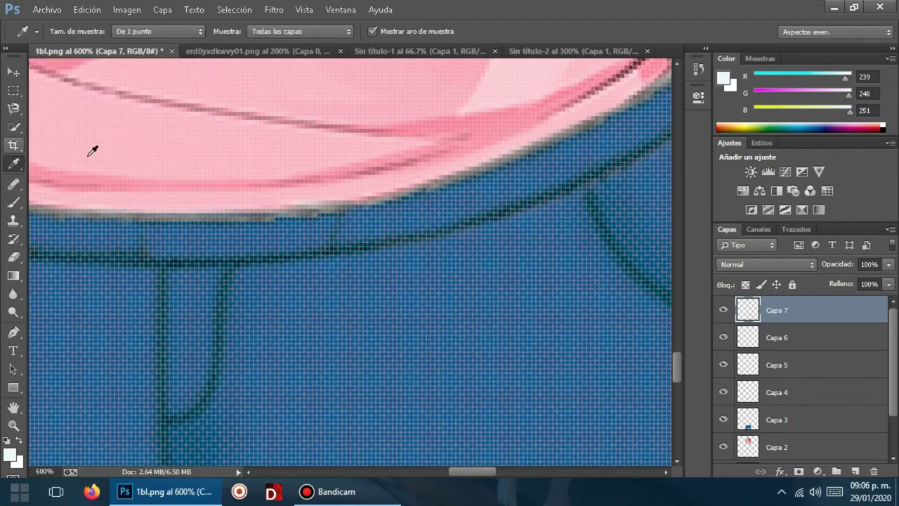
left_click(216, 233)
left_click(13, 201)
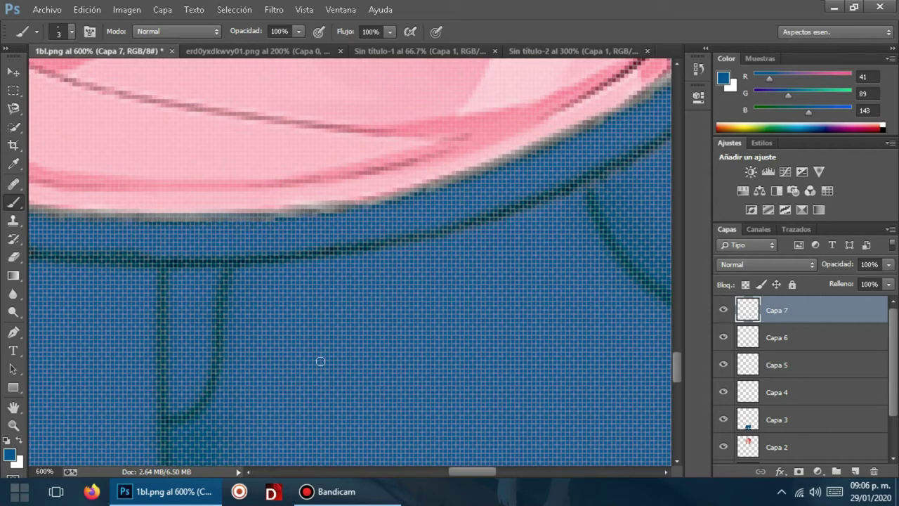
scroll(455, 459, "left", 1)
scroll(449, 462, "left", 5)
scroll(440, 464, "left", 2)
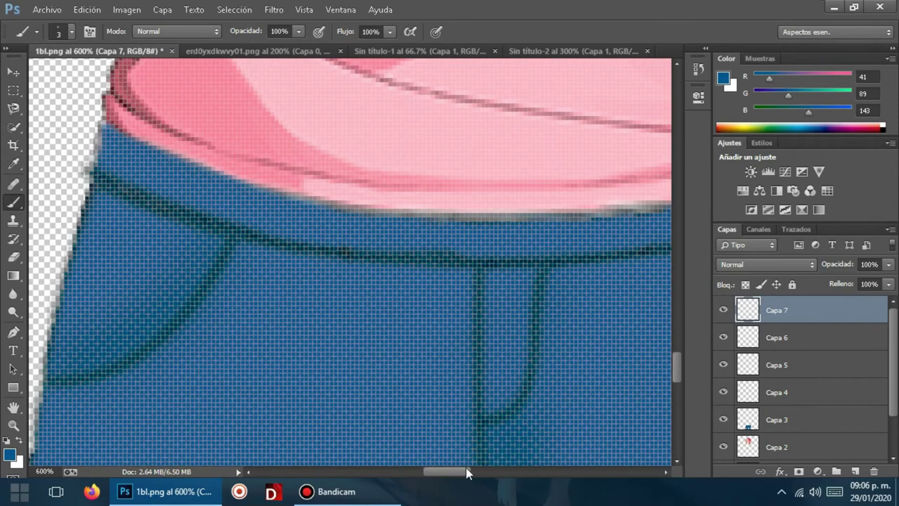
- Set the eraser to 8 px and erase the fuzzy fringe on the jeans' right edge
left_click_drag(467, 472, 474, 472)
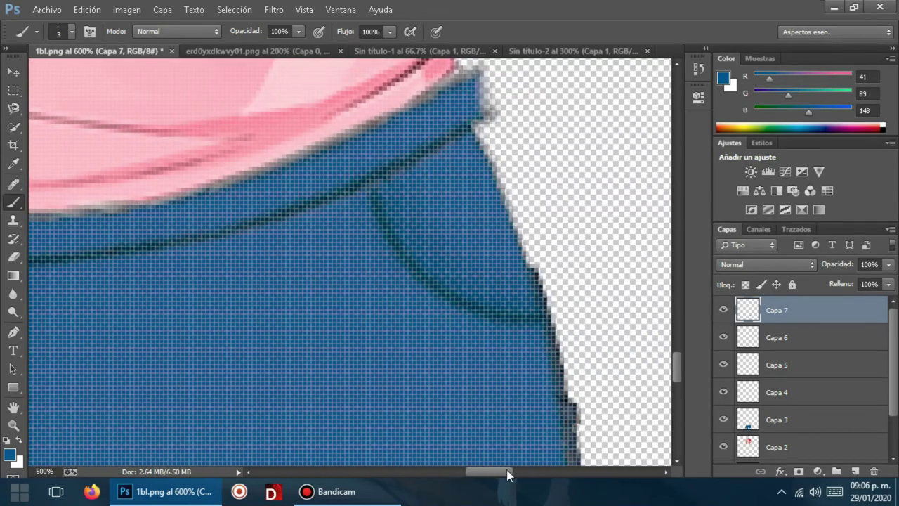
left_click_drag(474, 472, 506, 469)
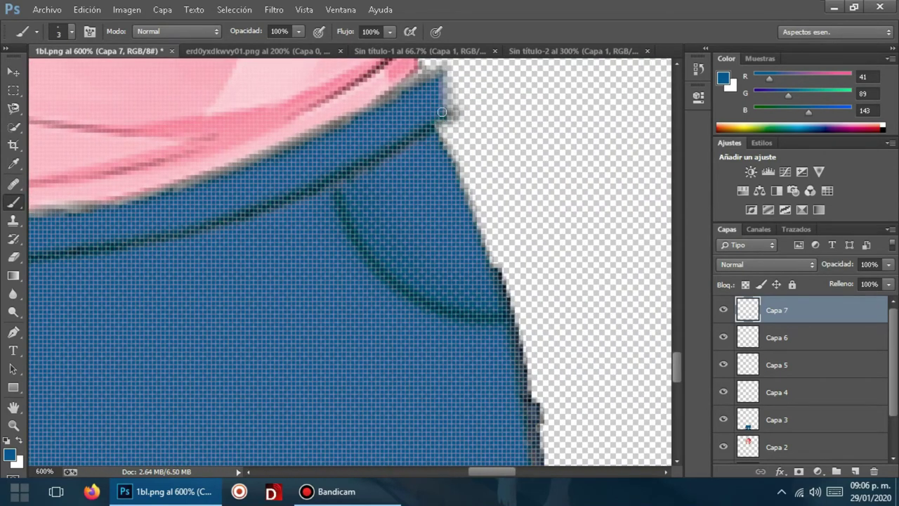
left_click(12, 256)
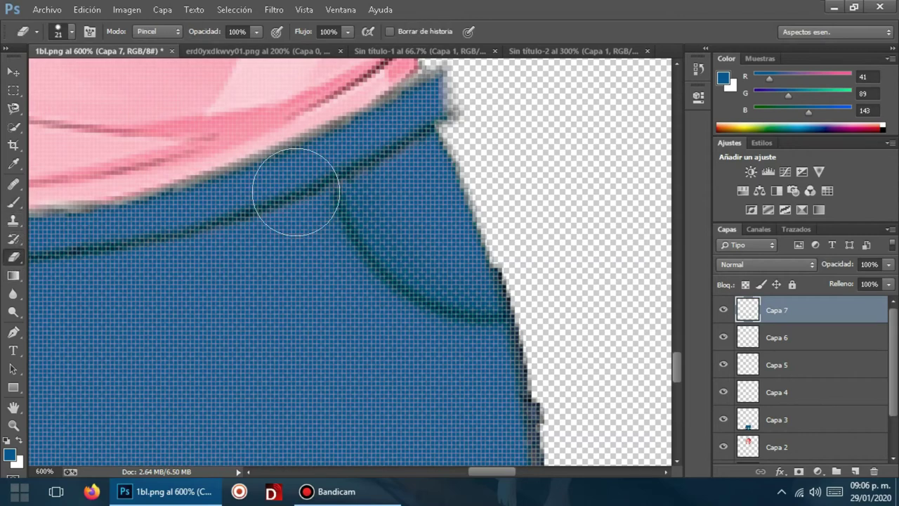
left_click(64, 31)
left_click_drag(87, 72, 81, 74)
type("8")
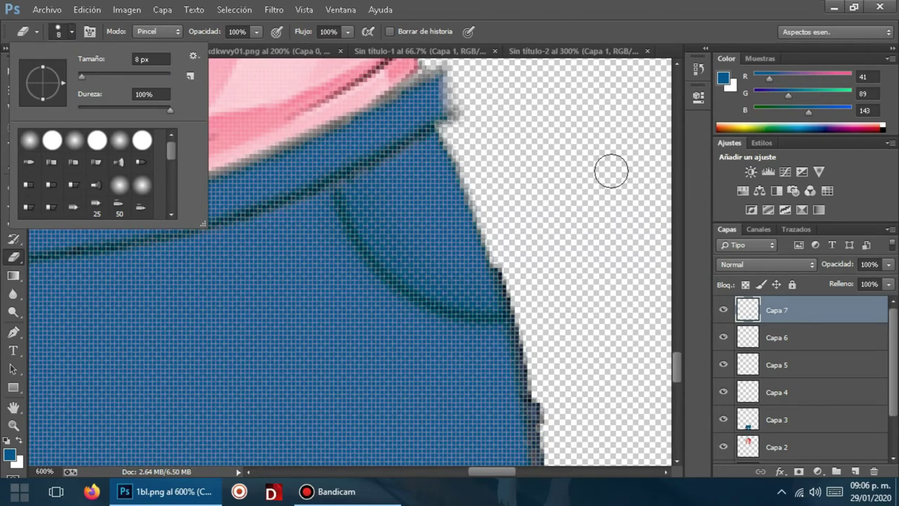
left_click(72, 31)
scroll(499, 150, "up", 2)
scroll(456, 137, "up", 1)
mouse_move(457, 137)
left_mouse_down()
mouse_move(463, 175)
mouse_move(444, 146)
mouse_move(457, 185)
mouse_move(445, 139)
left_mouse_up()
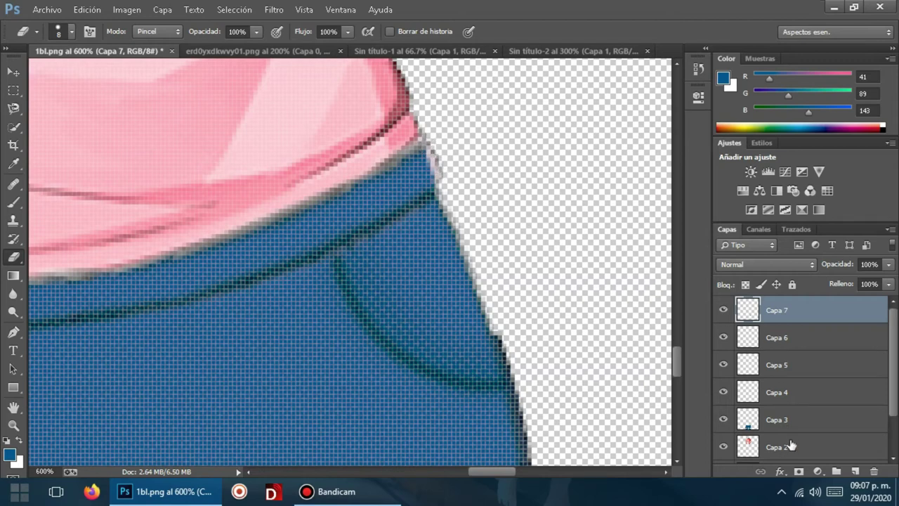
- On Capa 1, erase the stray pink pixels along the blue edge
left_click(775, 425)
scroll(777, 424, "down", 2)
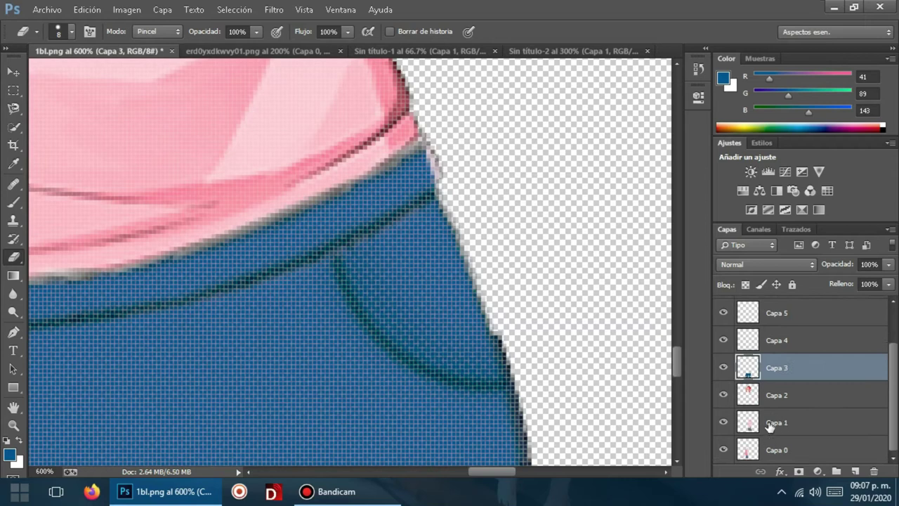
left_click(771, 424)
scroll(421, 186, "up", 1)
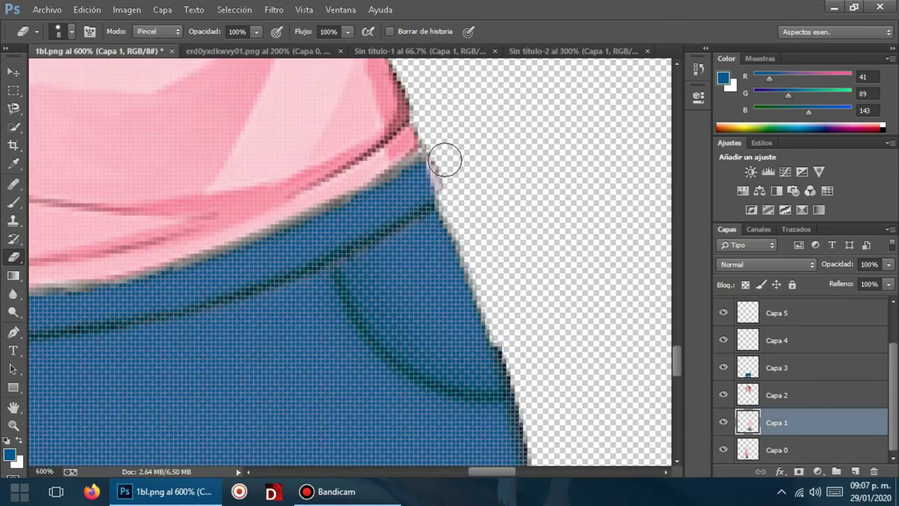
left_click_drag(445, 175, 449, 181)
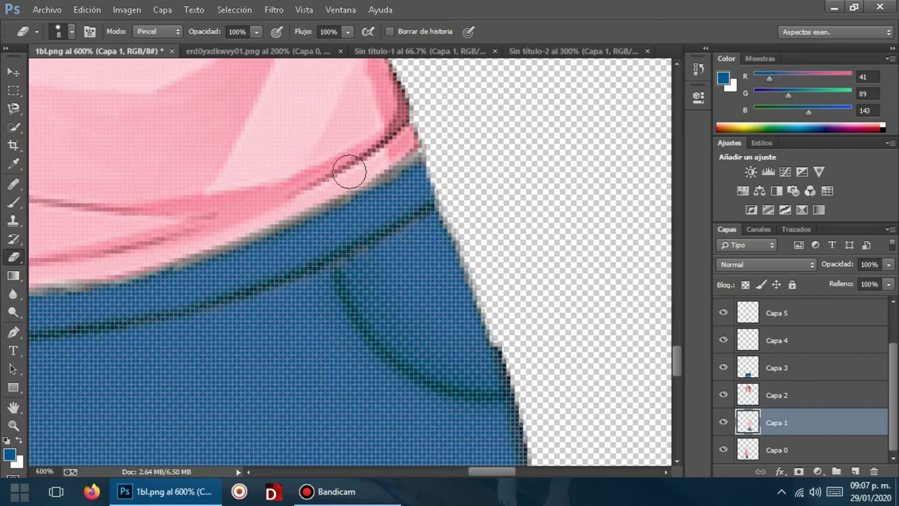
left_click(330, 491)
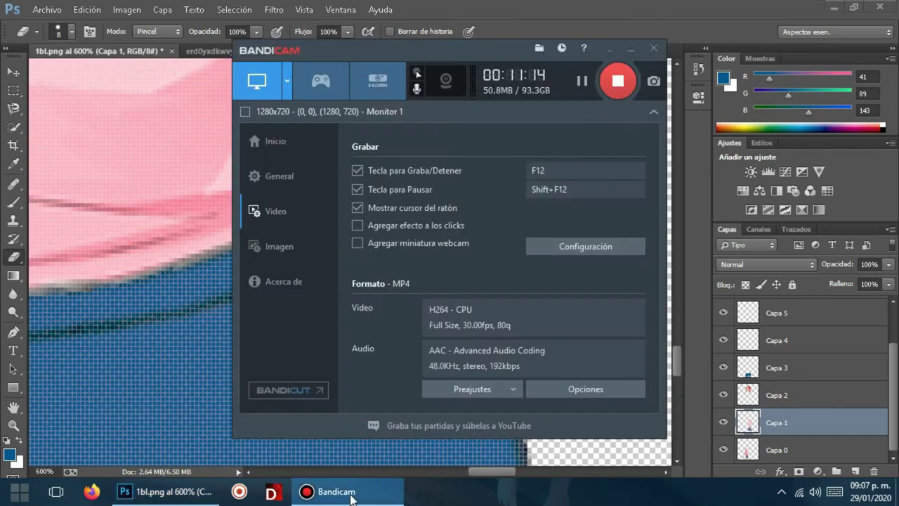
left_click(631, 50)
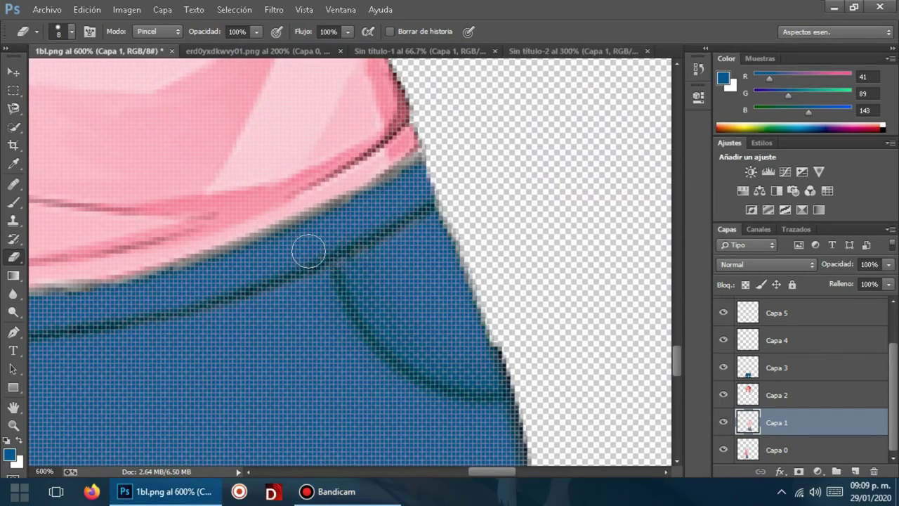
left_click(336, 491)
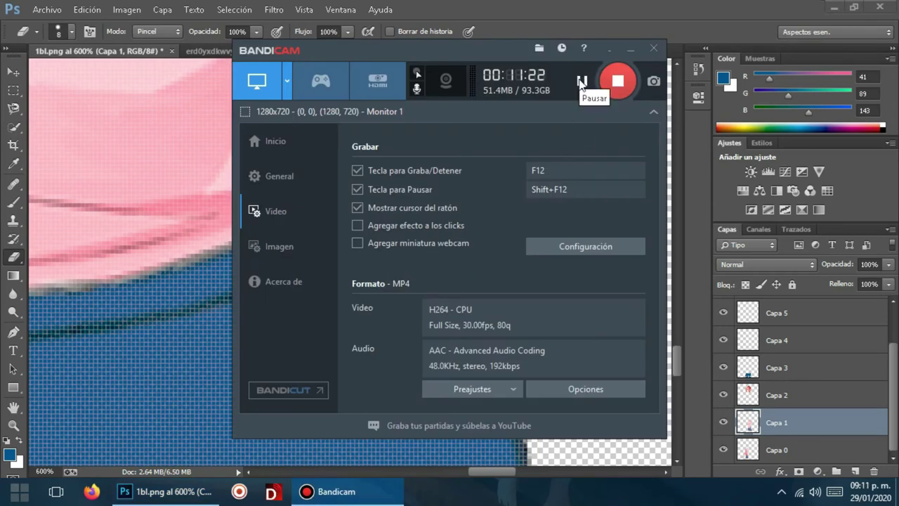
left_click(630, 50)
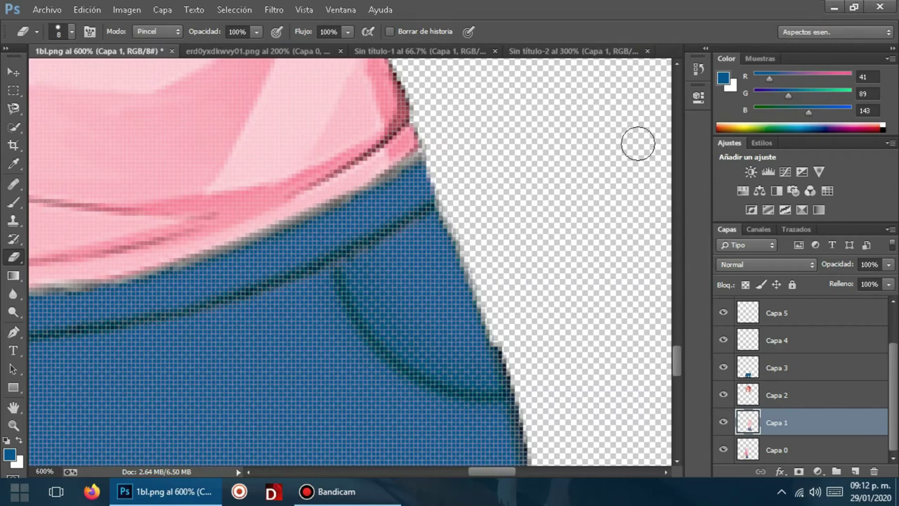
scroll(637, 145, "down", 2)
scroll(637, 145, "down", 1)
scroll(637, 146, "down", 1)
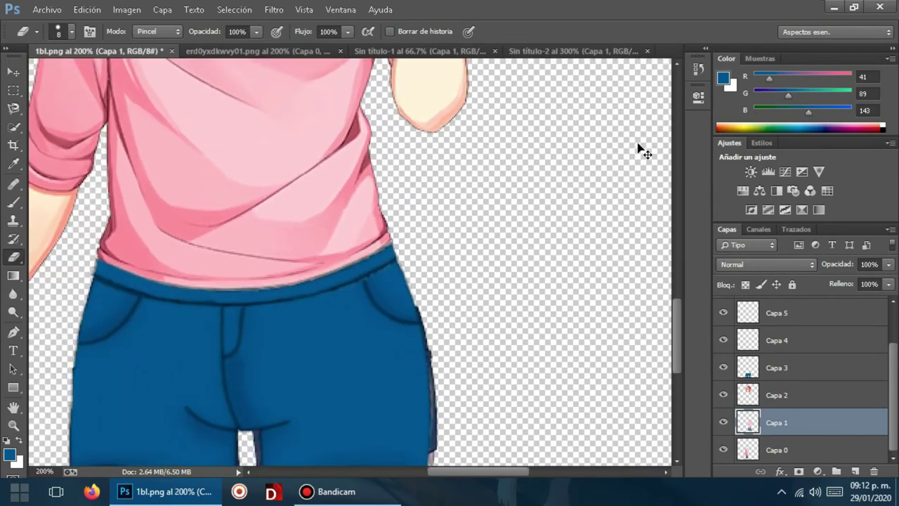
scroll(638, 145, "down", 1)
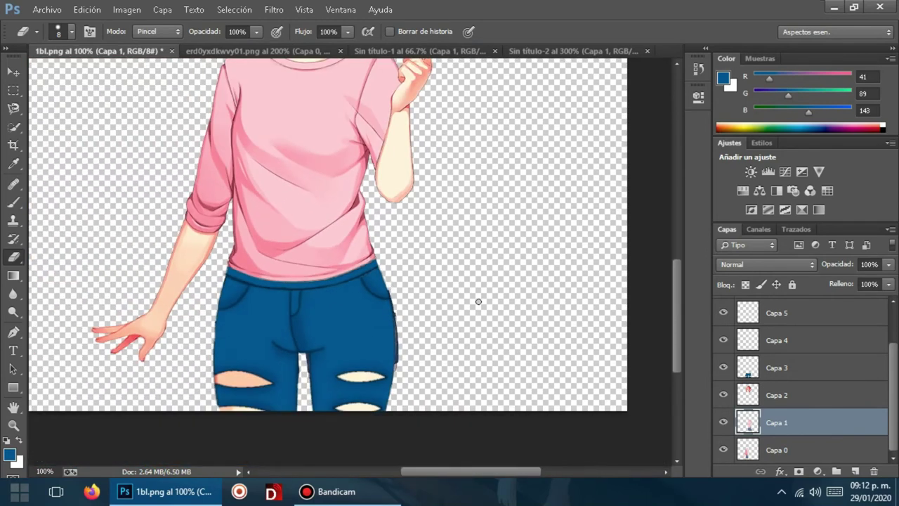
scroll(487, 306, "up", 1)
scroll(489, 309, "up", 1)
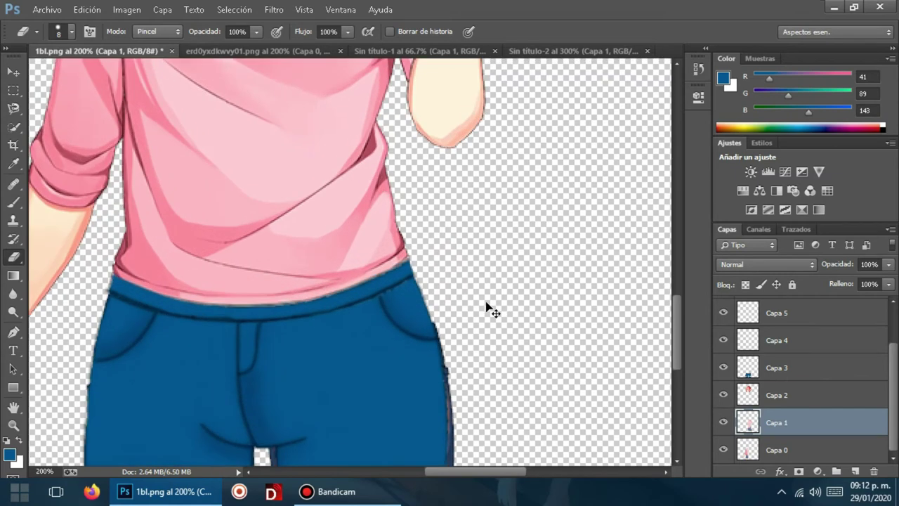
scroll(489, 309, "down", 1)
scroll(490, 309, "down", 1)
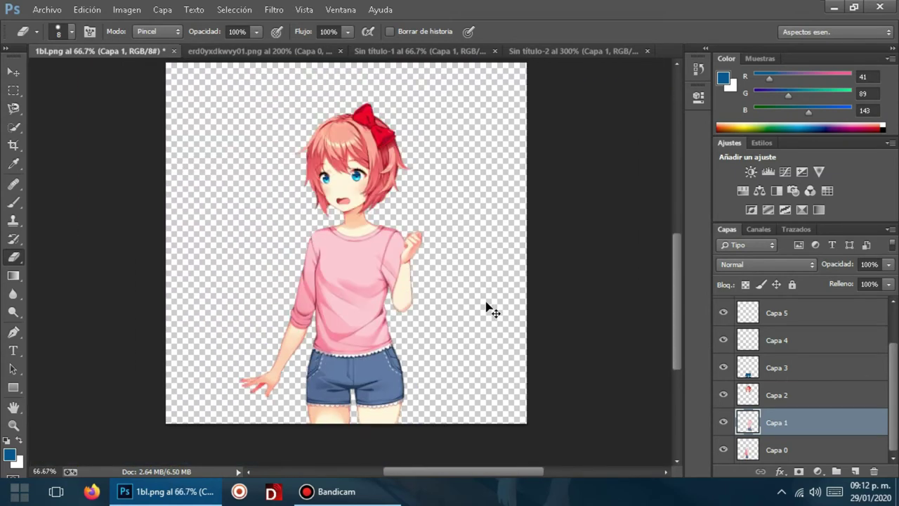
scroll(489, 309, "down", 1)
scroll(485, 302, "down", 1)
scroll(485, 302, "up", 1)
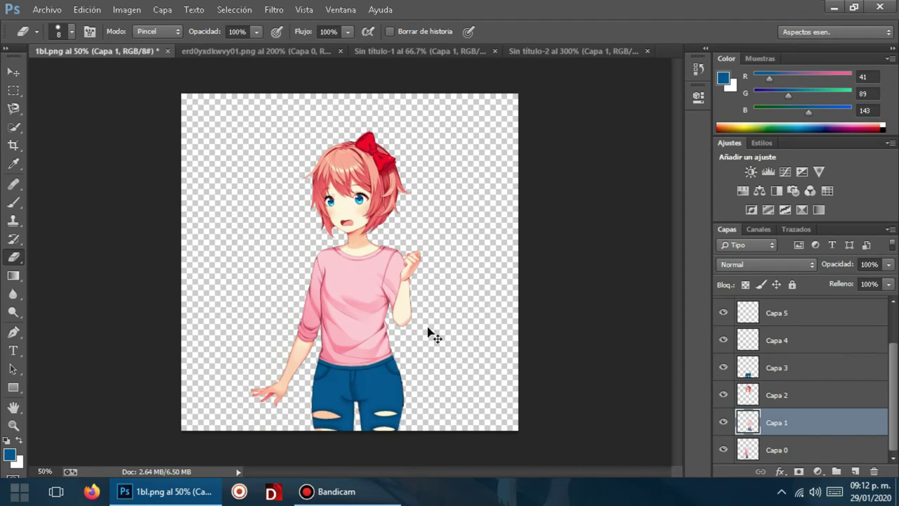
scroll(427, 331, "up", 1)
scroll(429, 333, "up", 1)
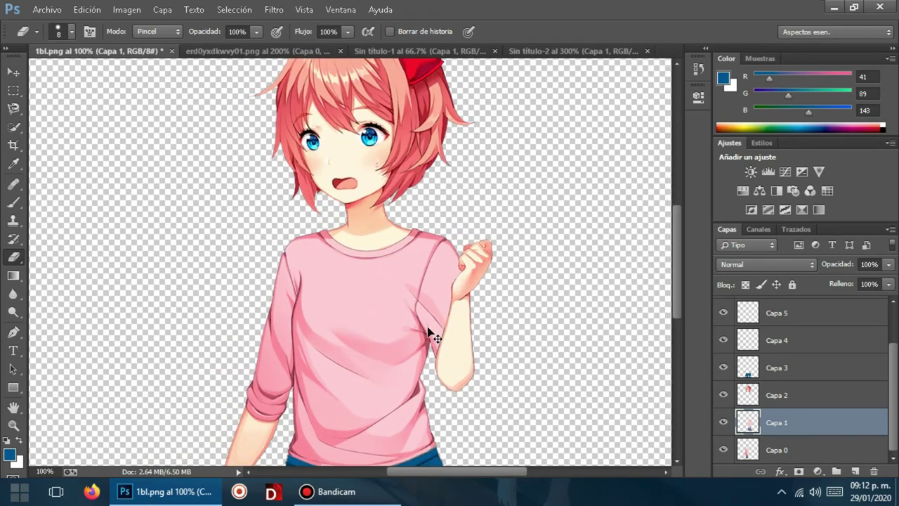
scroll(426, 352, "up", 1)
scroll(375, 449, "down", 1)
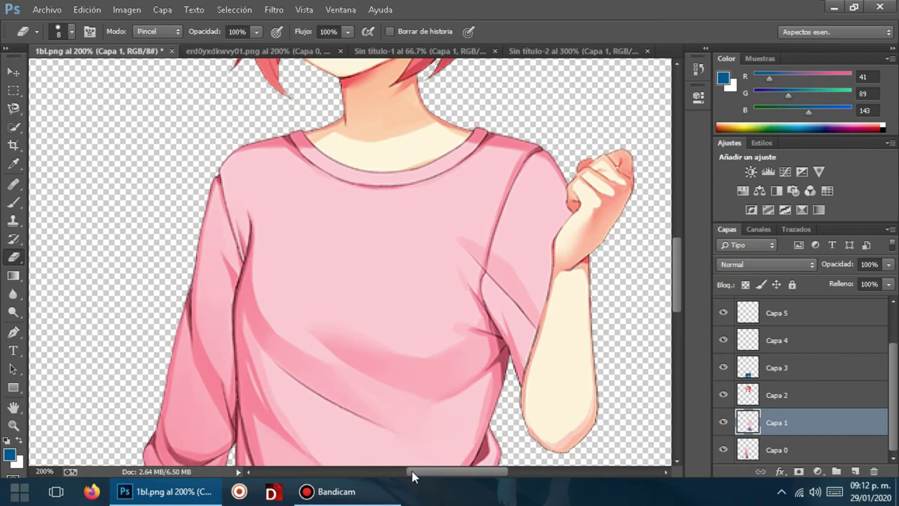
left_click_drag(412, 470, 447, 470)
scroll(424, 381, "down", 1)
scroll(403, 387, "down", 2)
scroll(341, 346, "down", 2)
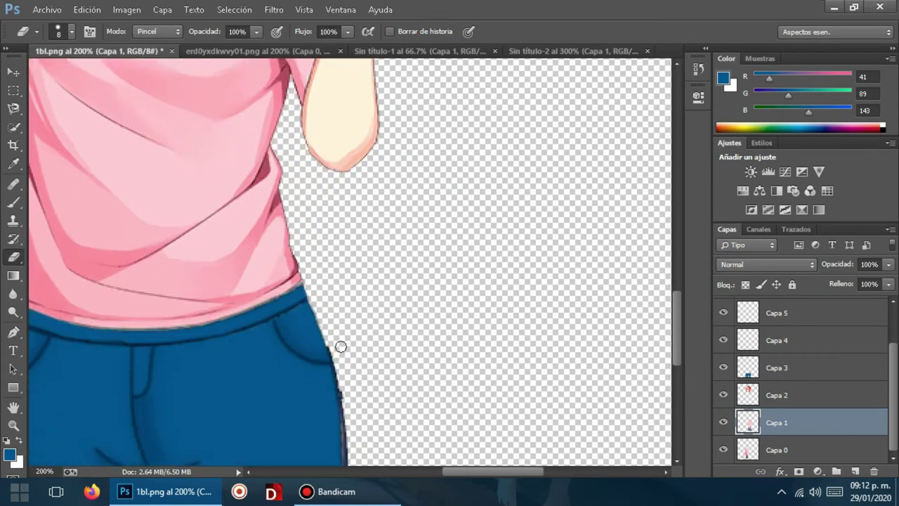
scroll(340, 347, "down", 3)
scroll(311, 307, "down", 2)
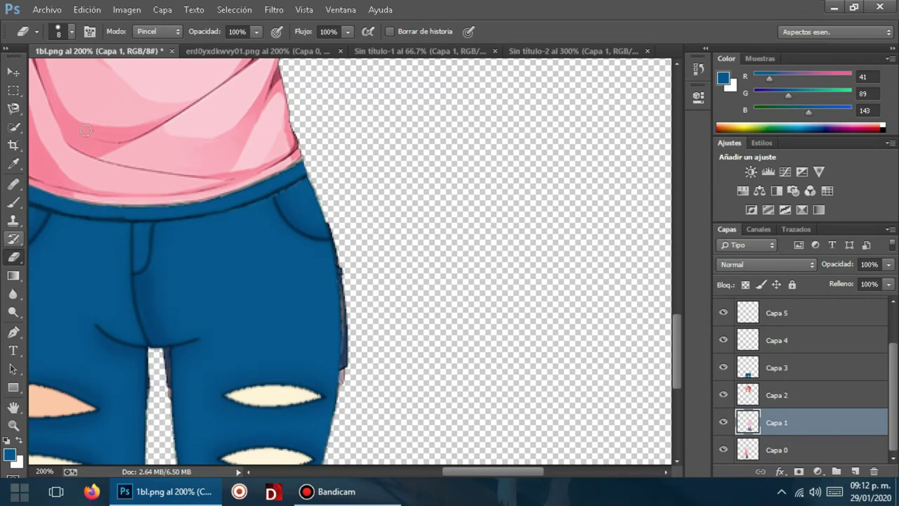
- With a 21 px eraser, clear the dark outline from the right edge and leg gap, then zoom out
left_click(68, 33)
left_click_drag(83, 73, 87, 75)
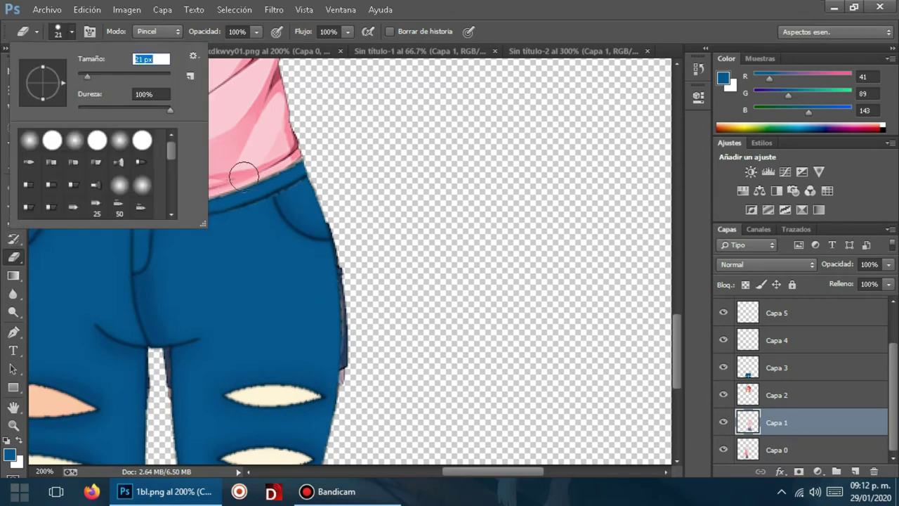
mouse_move(341, 368)
left_mouse_down()
mouse_move(337, 377)
mouse_move(331, 257)
mouse_move(331, 401)
mouse_move(324, 219)
mouse_move(335, 300)
mouse_move(331, 391)
mouse_move(335, 349)
left_mouse_up()
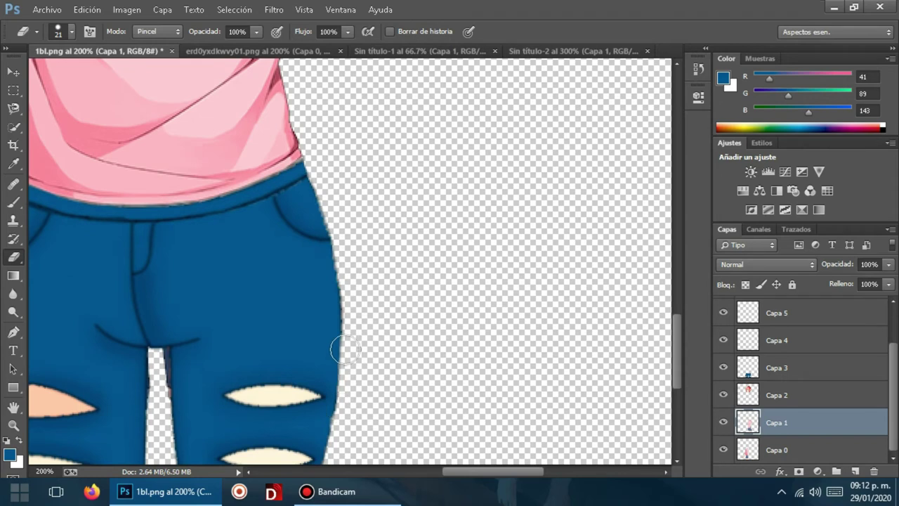
mouse_move(174, 378)
left_mouse_down()
mouse_move(177, 395)
mouse_move(144, 367)
mouse_move(149, 420)
mouse_move(164, 337)
mouse_move(177, 372)
mouse_move(140, 412)
mouse_move(177, 387)
left_mouse_up()
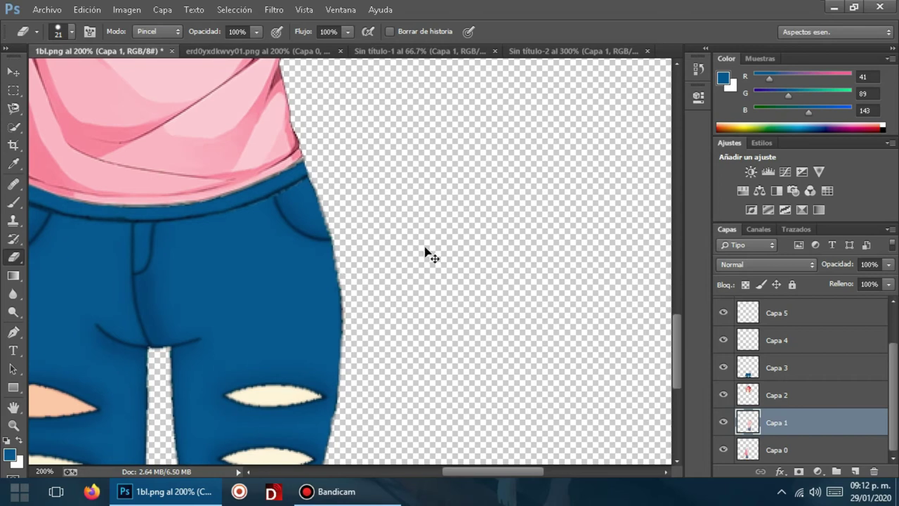
key("ctrl+minus")
key("ctrl+minus")
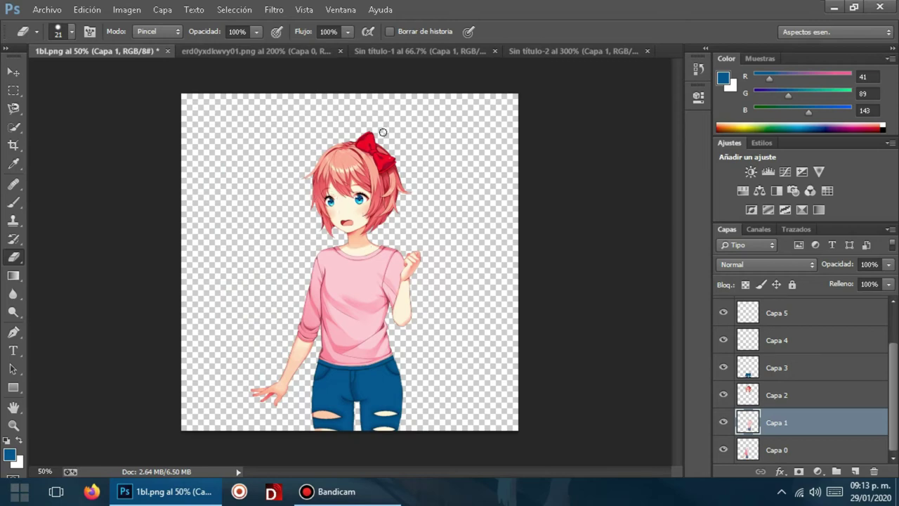
- Open the red heart image 1121px-Corazón.svg.png from Imágenes > logos
left_click(584, 56)
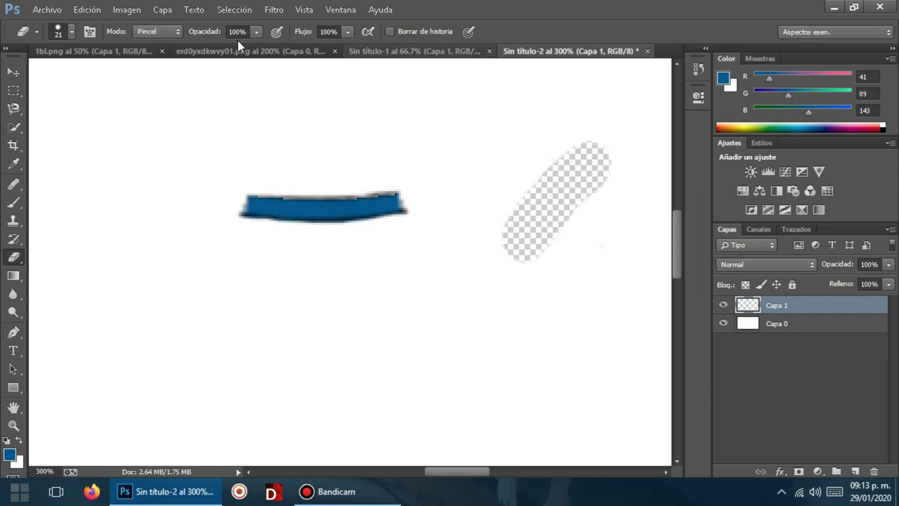
left_click(46, 9)
left_click(52, 37)
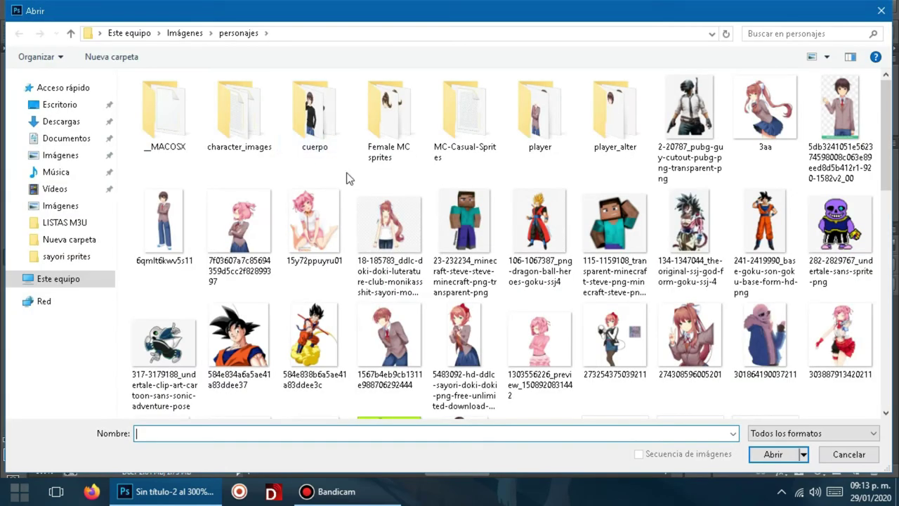
left_click(61, 155)
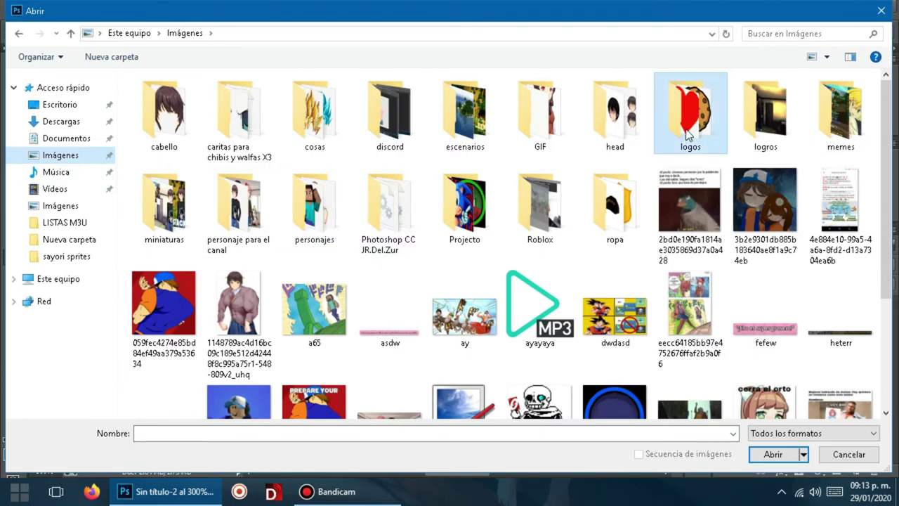
double_click(688, 135)
double_click(537, 141)
left_click(499, 253)
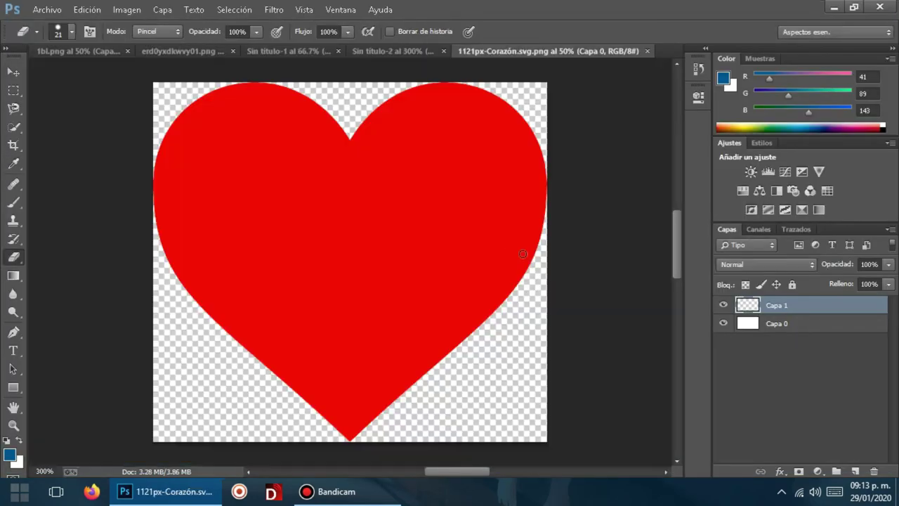
- Open the chocolate-chip cookie image from the same logos folder
left_click(47, 9)
left_click(54, 37)
double_click(833, 141)
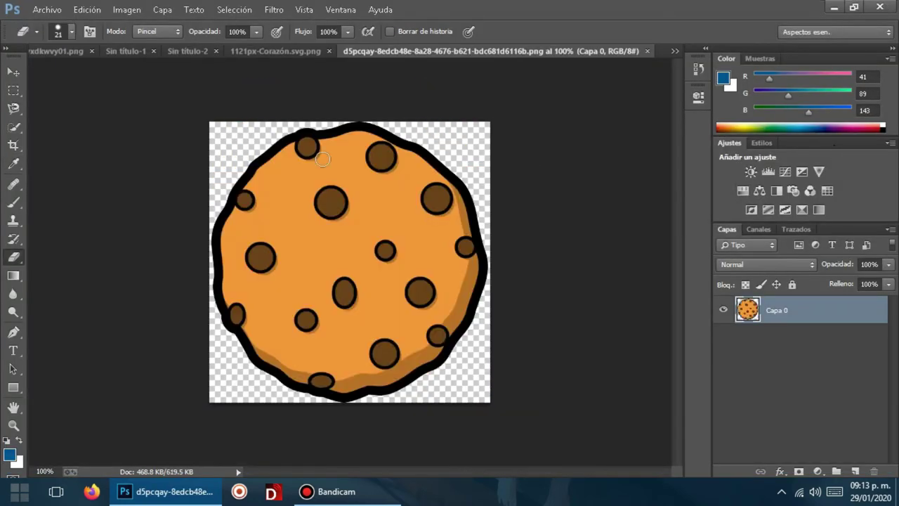
- Accept the cookie's missing-profile prompt and drag the heart toward the jacket character document
left_click(19, 77)
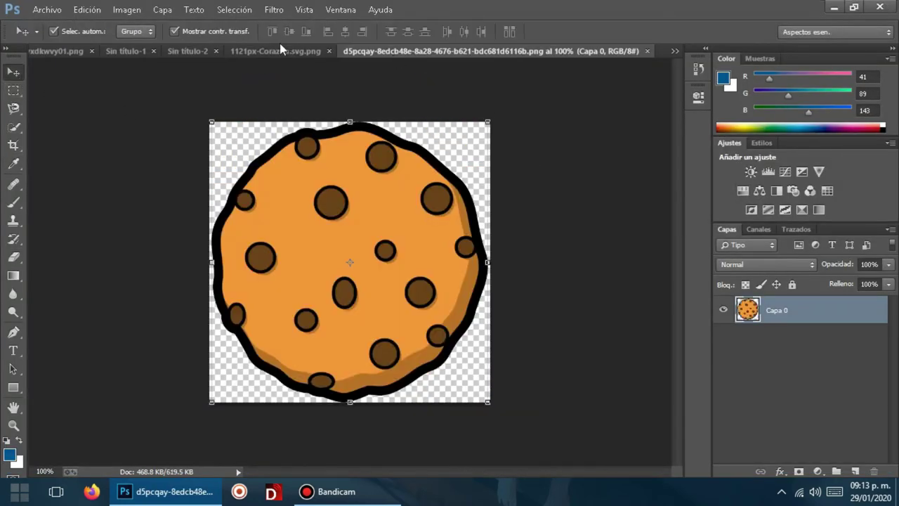
left_click(279, 49)
mouse_move(378, 179)
left_mouse_down()
mouse_move(154, 120)
mouse_move(91, 58)
left_mouse_up()
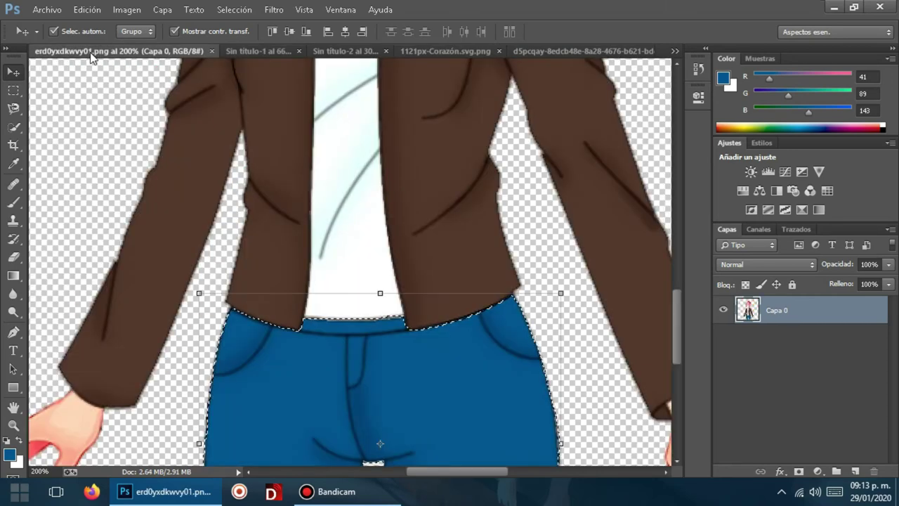
left_click(456, 53)
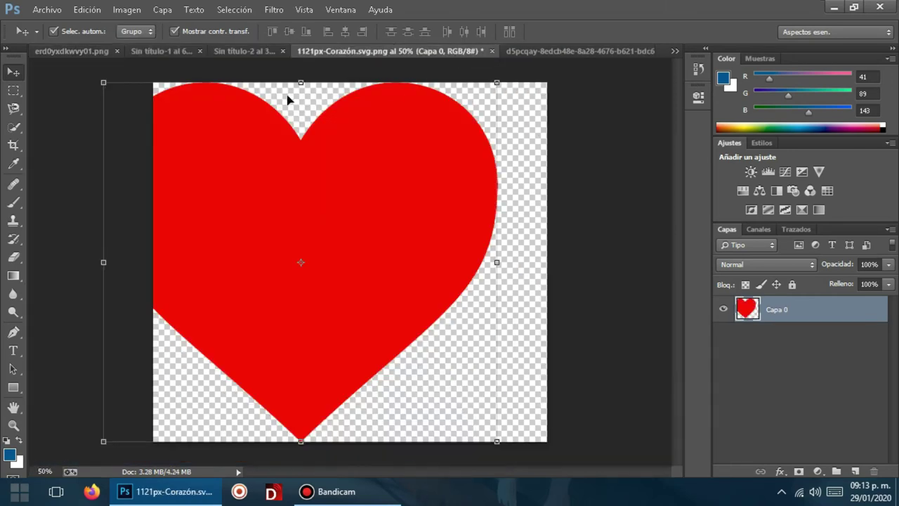
mouse_move(297, 139)
left_mouse_down()
mouse_move(14, 49)
mouse_move(258, 45)
left_mouse_up()
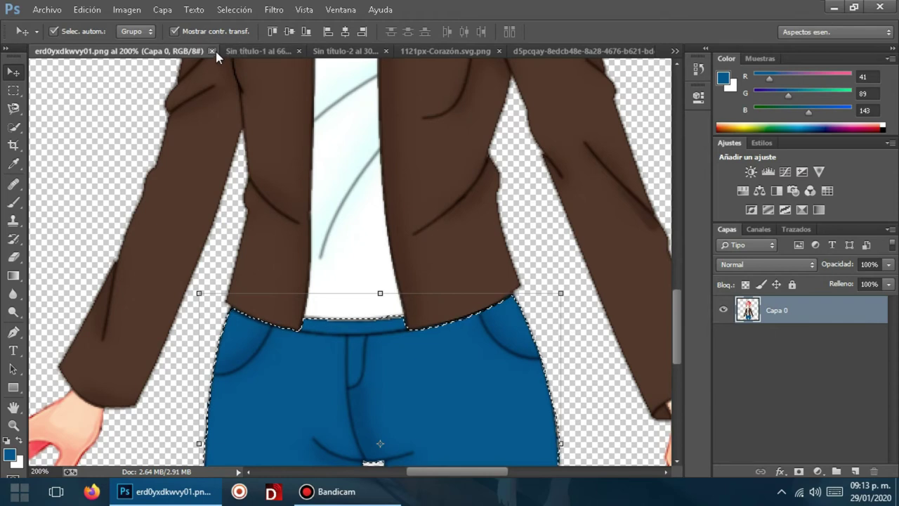
- Close the jacket document and the Sin título-1 jeans document without saving
left_click(213, 51)
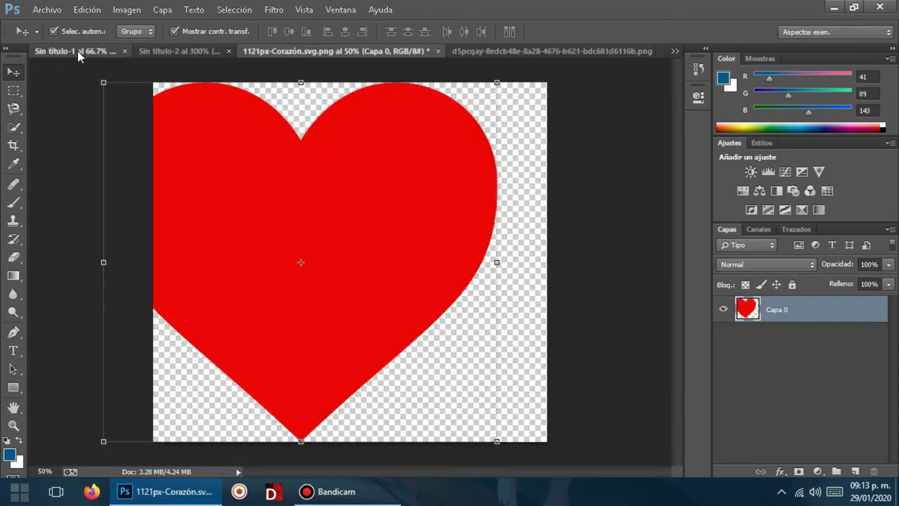
left_click(78, 51)
left_click(93, 51)
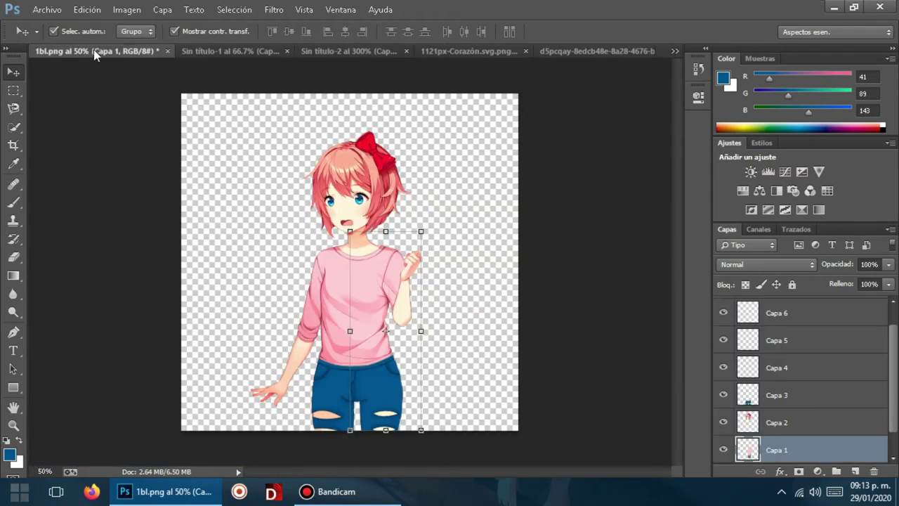
left_click(452, 55)
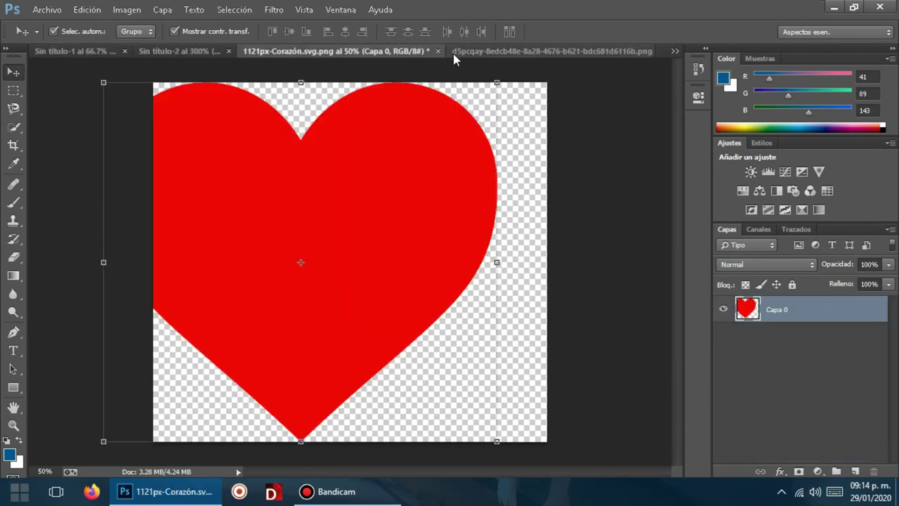
left_click(94, 55)
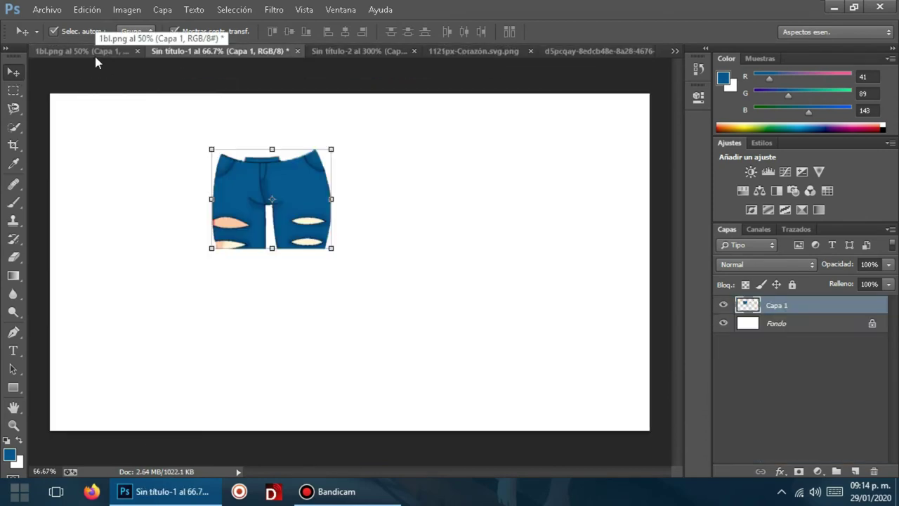
left_click(353, 52)
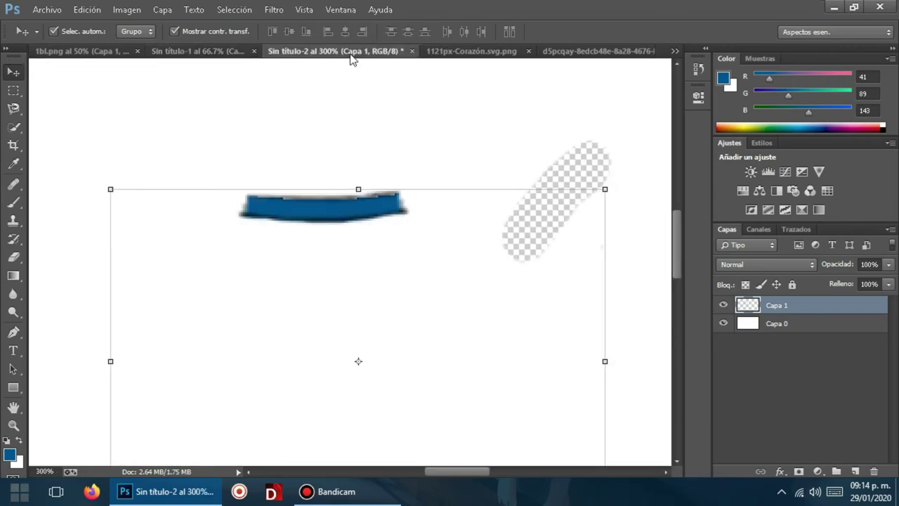
left_click(255, 52)
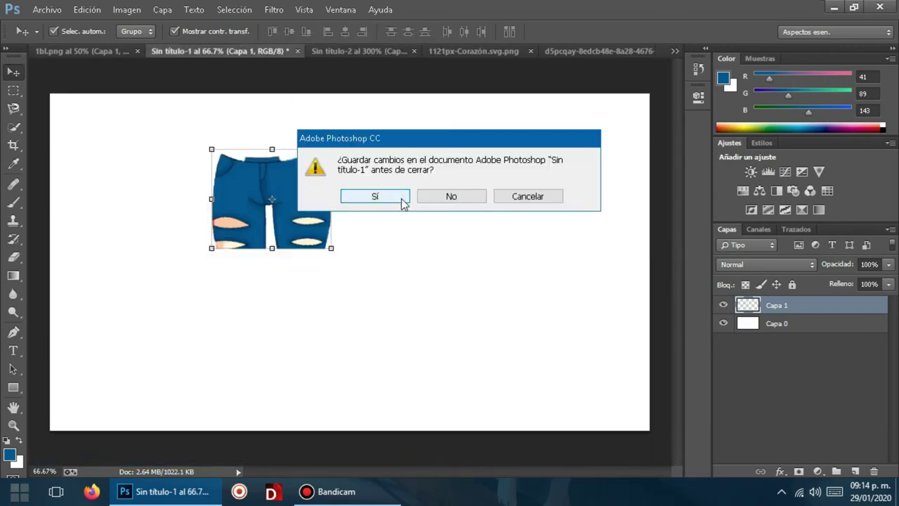
left_click(451, 197)
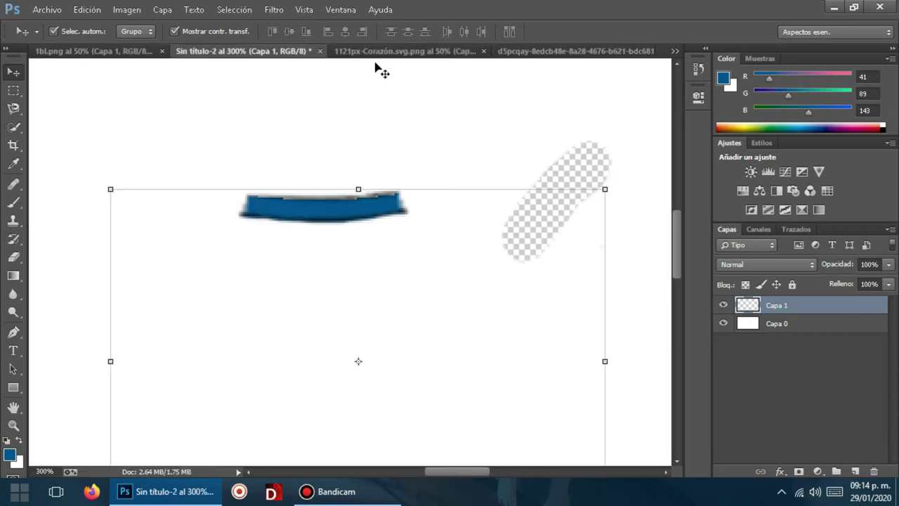
left_click(378, 53)
- Copy the heart into 1bl.png as the top layer Capa 8 and scale it to about 14% on the chest
key("Delete")
mouse_move(247, 136)
left_mouse_down()
mouse_move(95, 57)
mouse_move(214, 187)
left_mouse_up()
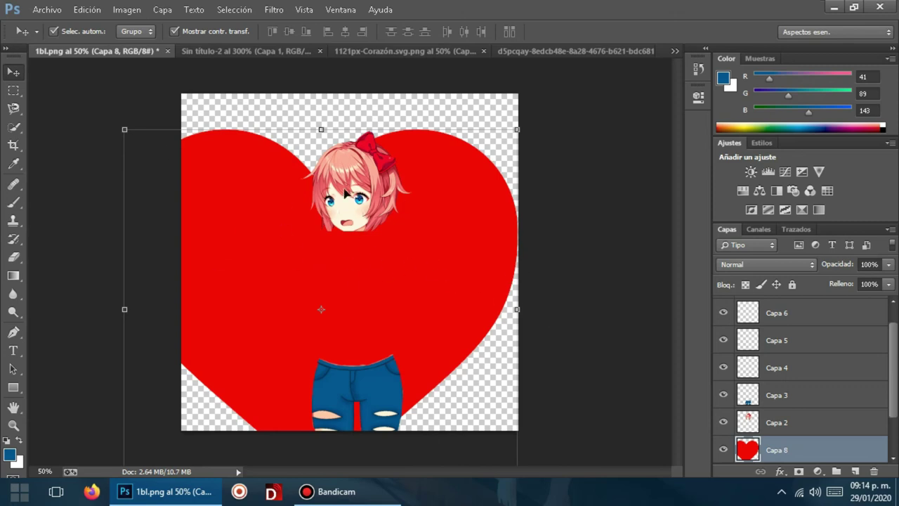
left_click_drag(785, 451, 778, 302)
scroll(837, 340, "up", 1)
left_click_drag(781, 342, 777, 307)
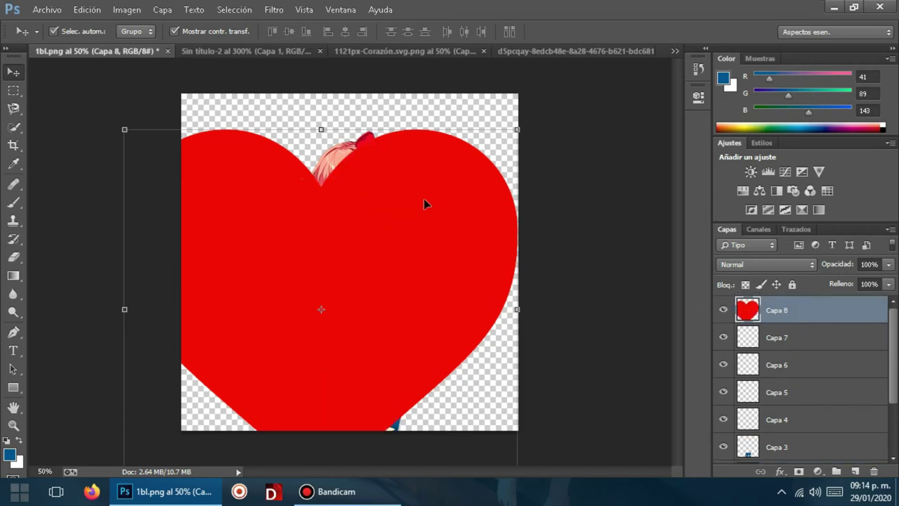
mouse_move(125, 127)
left_mouse_down()
mouse_move(399, 345)
mouse_move(420, 375)
mouse_move(317, 286)
left_mouse_up()
mouse_move(401, 255)
left_mouse_down()
mouse_move(369, 289)
mouse_move(321, 266)
mouse_move(379, 273)
left_mouse_up()
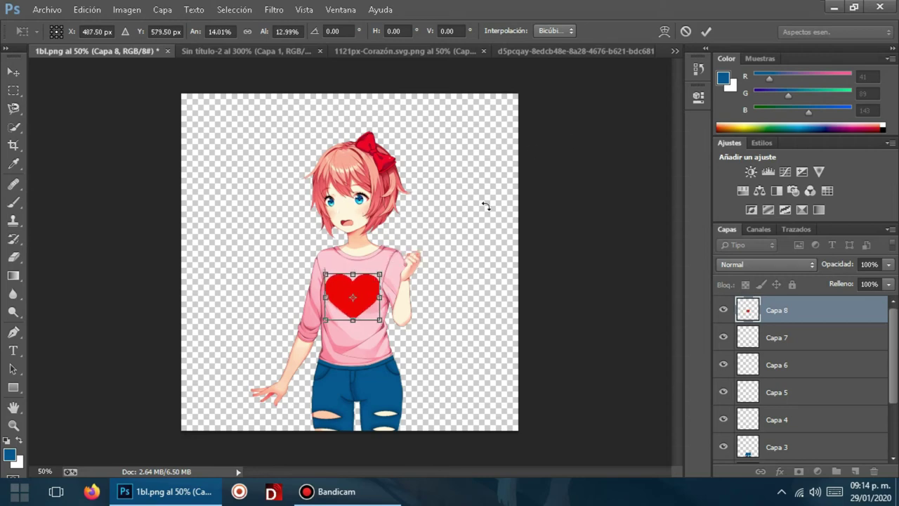
- Commit the heart's size, zoom to 300% and nudge it slightly left and down onto the chest
left_click(705, 34)
key("ctrl+plus")
key("ctrl+plus")
key("ctrl+plus")
key("ctrl+plus")
scroll(406, 262, "down", 1)
scroll(406, 262, "down", 1)
left_click_drag(403, 275, 405, 284)
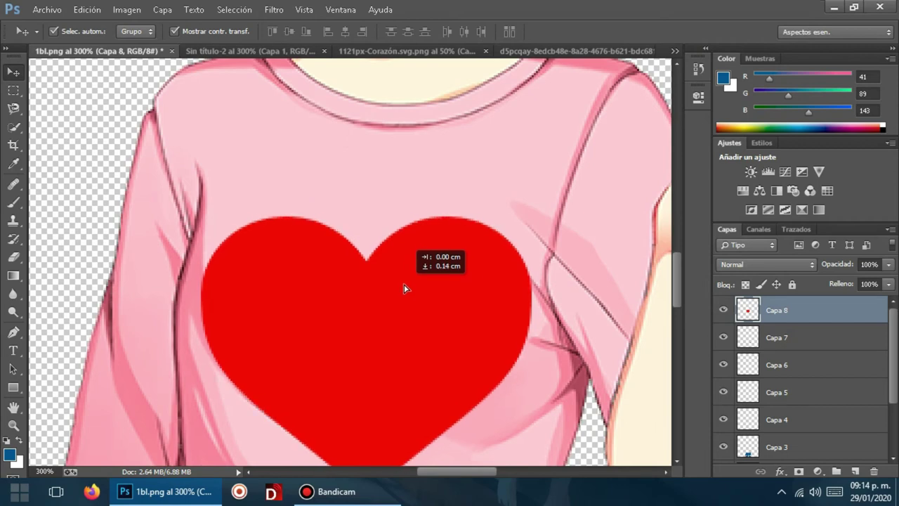
mouse_move(404, 280)
left_mouse_down()
mouse_move(394, 279)
mouse_move(389, 294)
left_mouse_up()
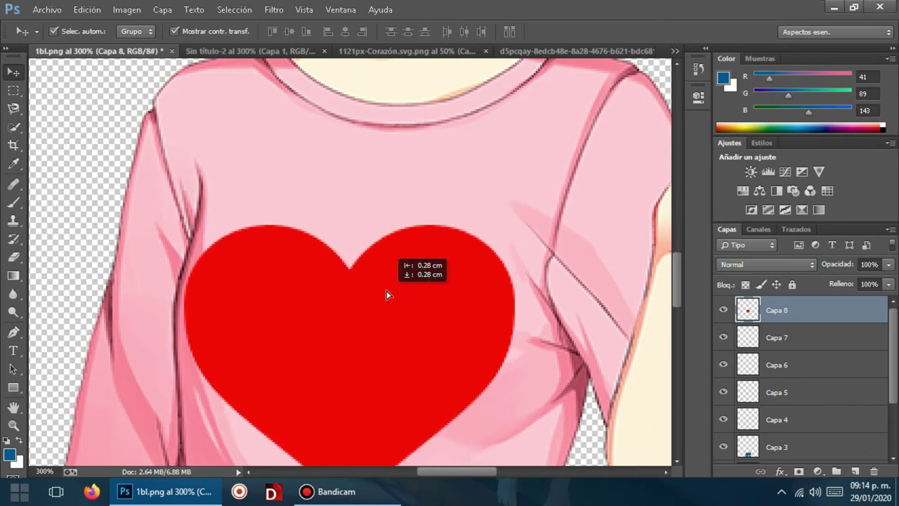
left_click_drag(391, 295, 388, 294)
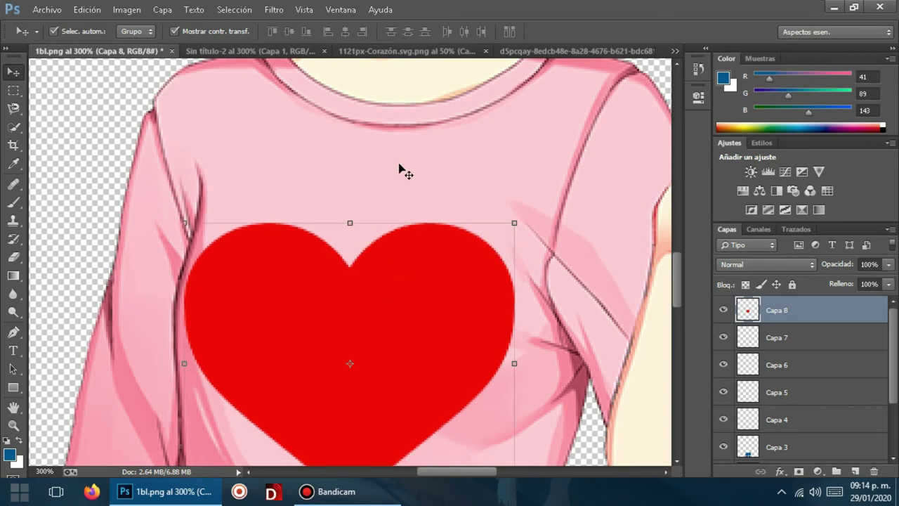
key("ctrl+t")
- Warp the heart with Deformar, bending its right side inward and lowering its bottom tip
right_click(350, 363)
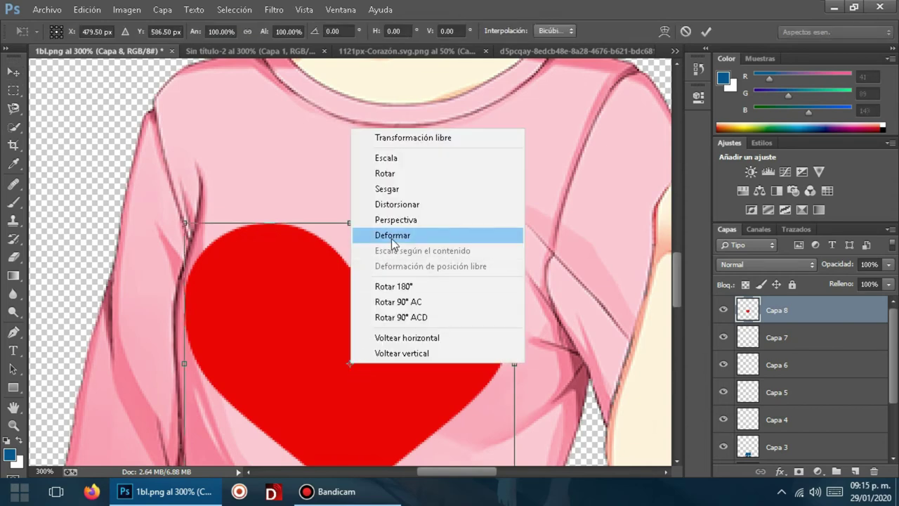
left_click(392, 238)
mouse_move(188, 346)
left_mouse_down()
mouse_move(180, 351)
mouse_move(196, 307)
left_mouse_up()
left_click_drag(206, 249, 203, 244)
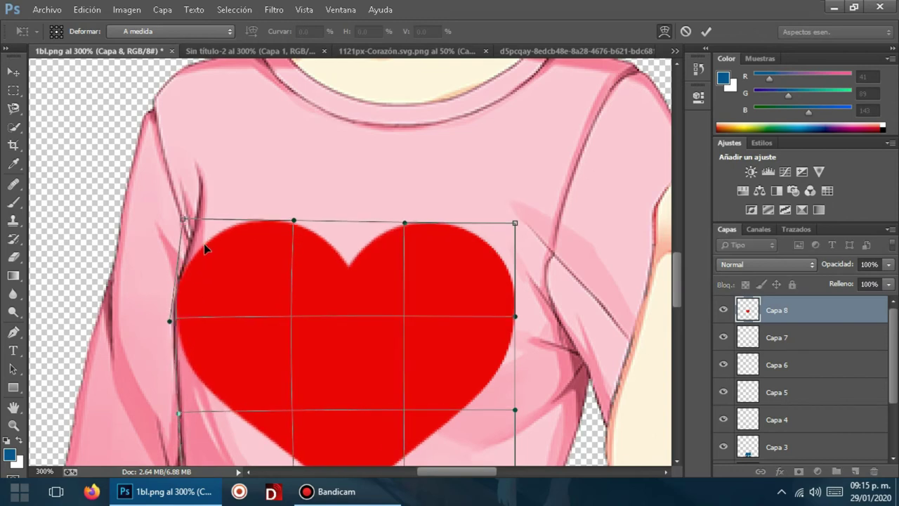
left_click_drag(211, 396, 210, 402)
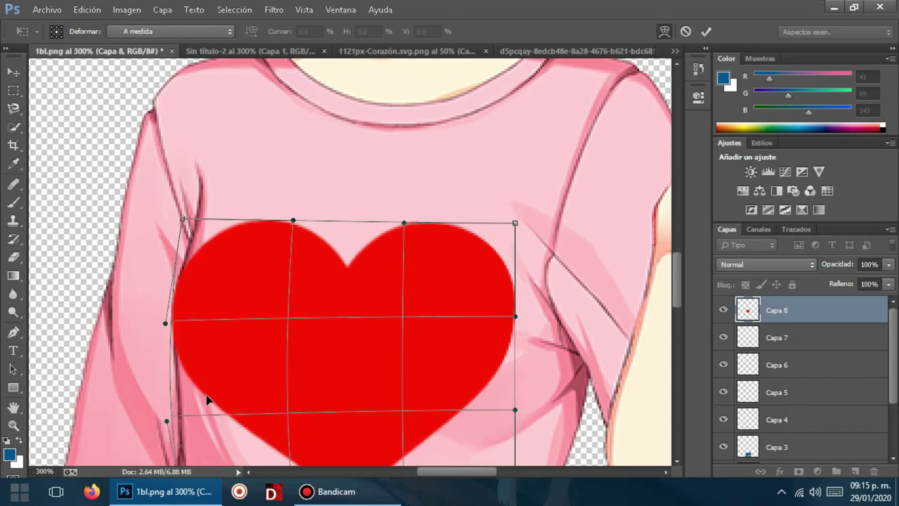
left_click_drag(501, 262, 484, 295)
left_click_drag(493, 331, 453, 388)
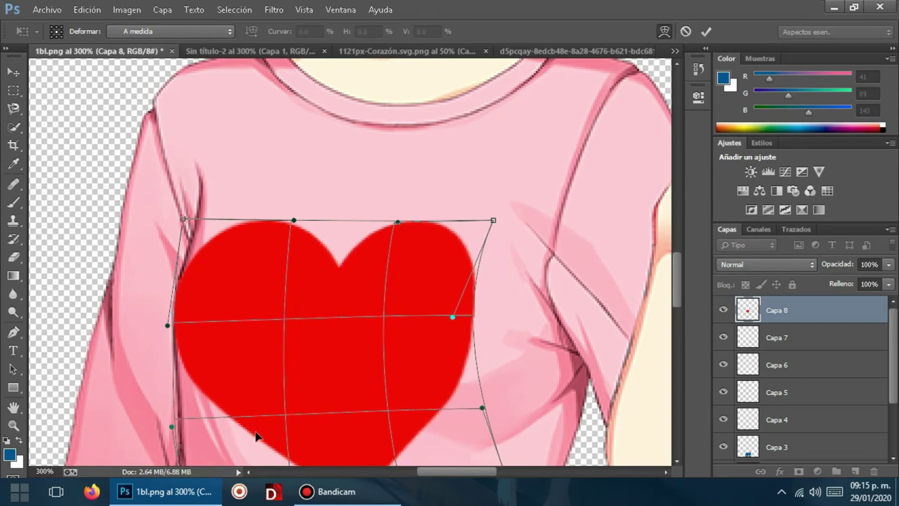
scroll(295, 414, "down", 2)
scroll(332, 384, "down", 1)
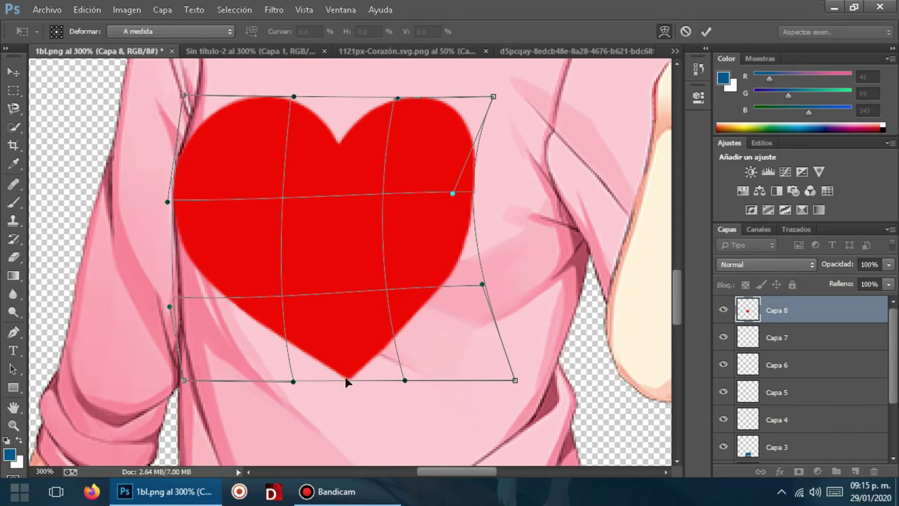
left_click_drag(346, 381, 330, 384)
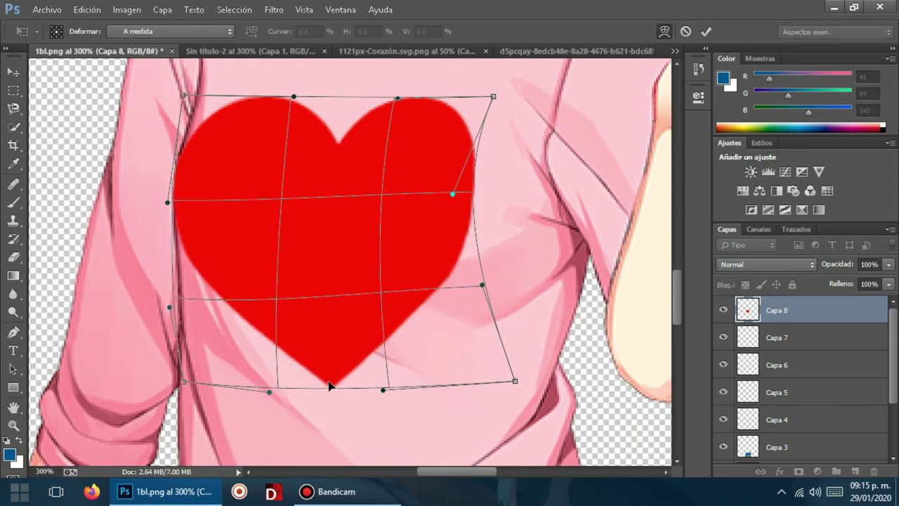
left_click_drag(470, 223, 476, 189)
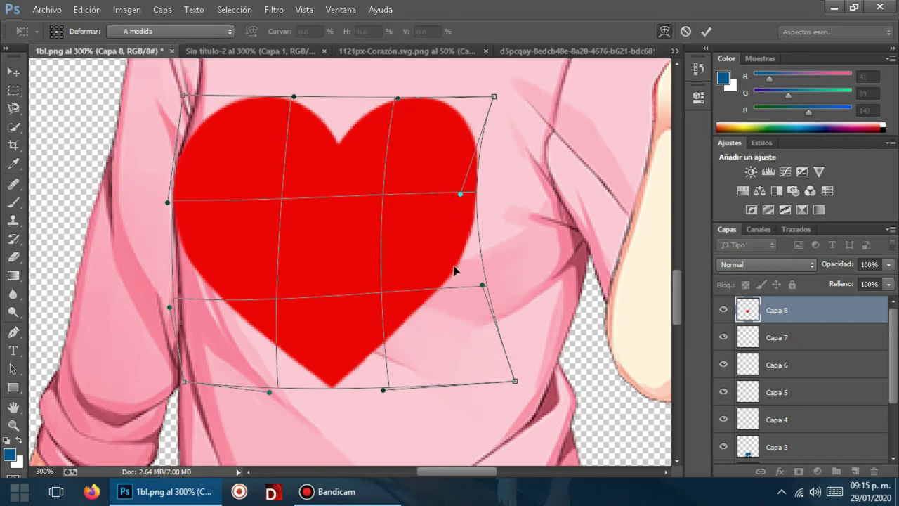
- Commit the heart warp and copy the cookie image into 1bl.png as a new layer
left_click(706, 32)
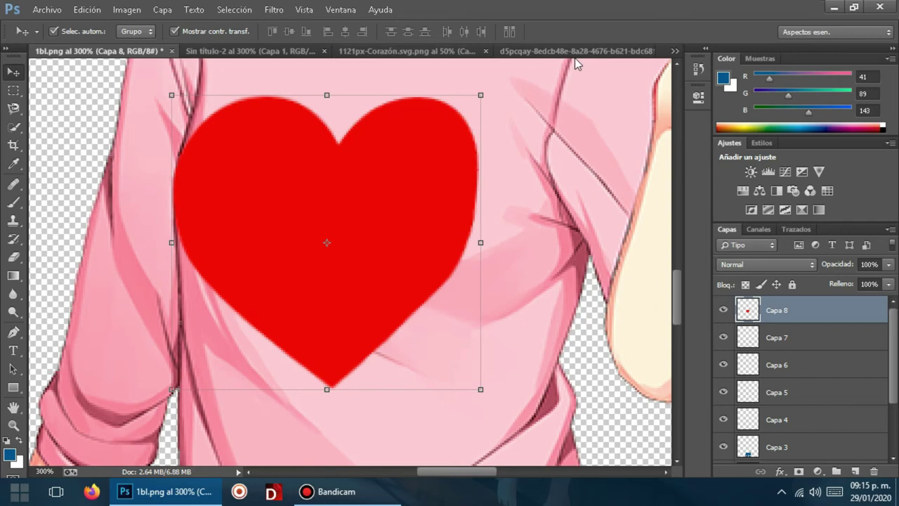
left_click(508, 51)
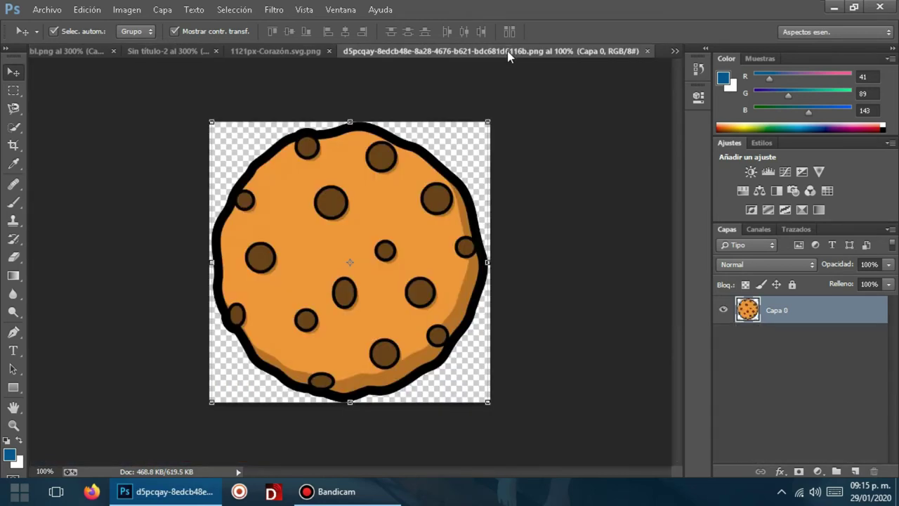
left_click_drag(320, 202, 265, 176)
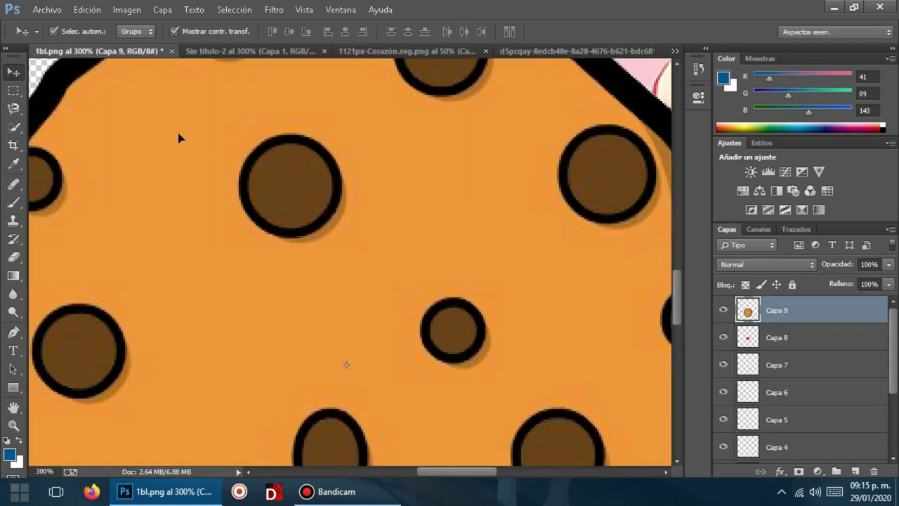
key("ctrl+minus")
key("ctrl+minus")
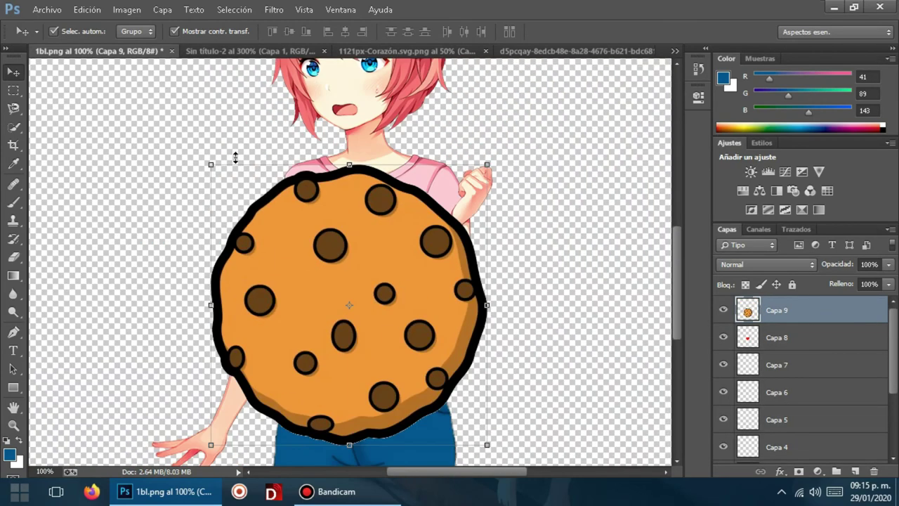
- Shrink the cookie layer Capa 9 and centre it on the red heart
mouse_move(212, 165)
left_mouse_down()
mouse_move(391, 312)
mouse_move(426, 375)
left_mouse_up()
left_click_drag(456, 411, 429, 391)
left_click_drag(385, 314, 344, 250)
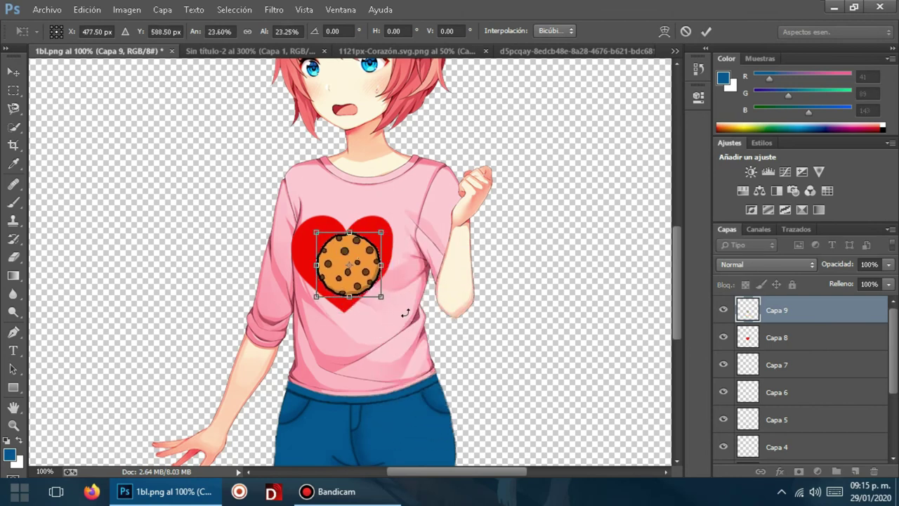
left_click_drag(379, 296, 372, 293)
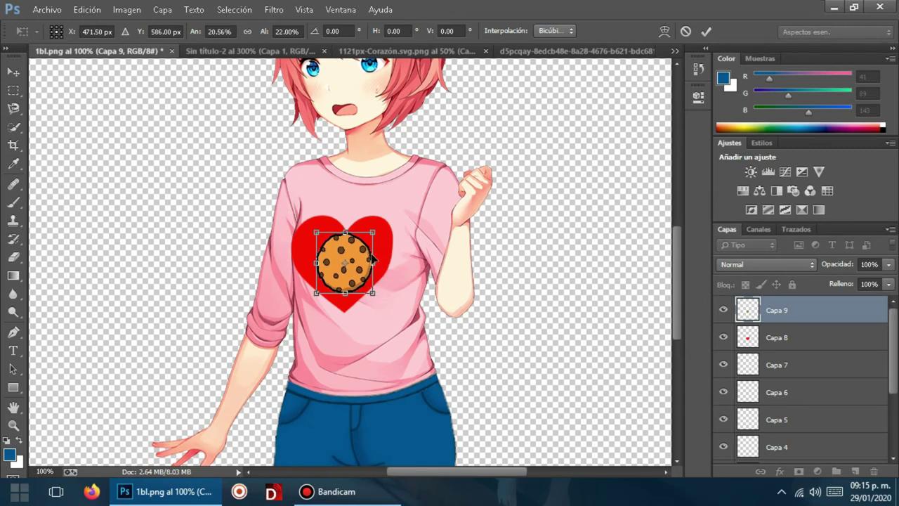
left_click_drag(372, 230, 335, 250)
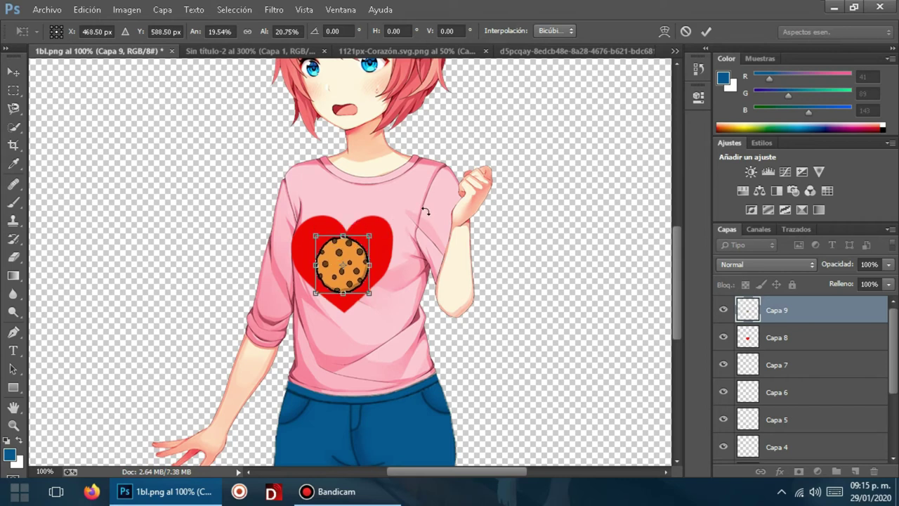
left_click(705, 32)
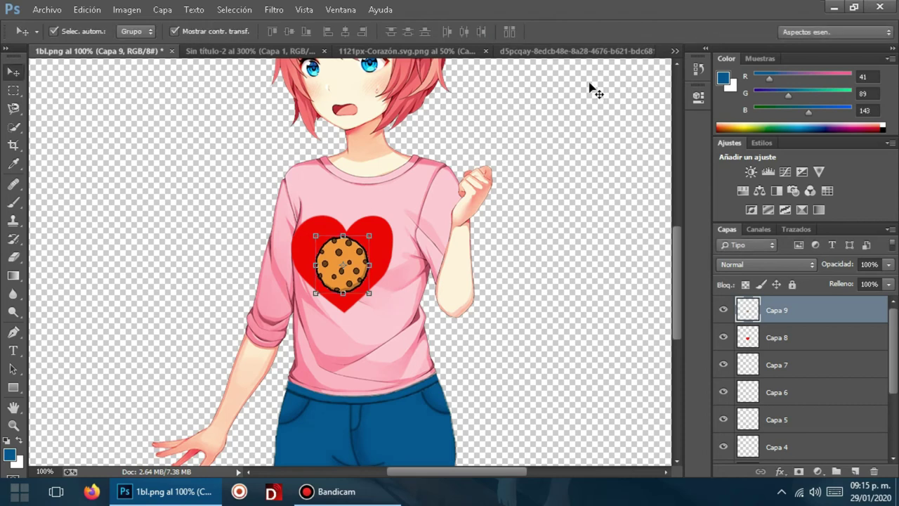
key("ctrl+minus")
key("ctrl+minus")
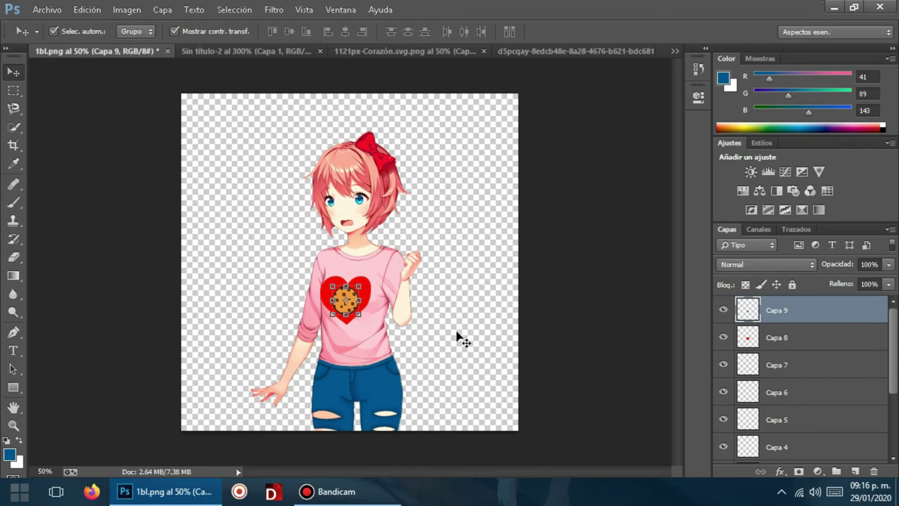
key("ctrl+plus")
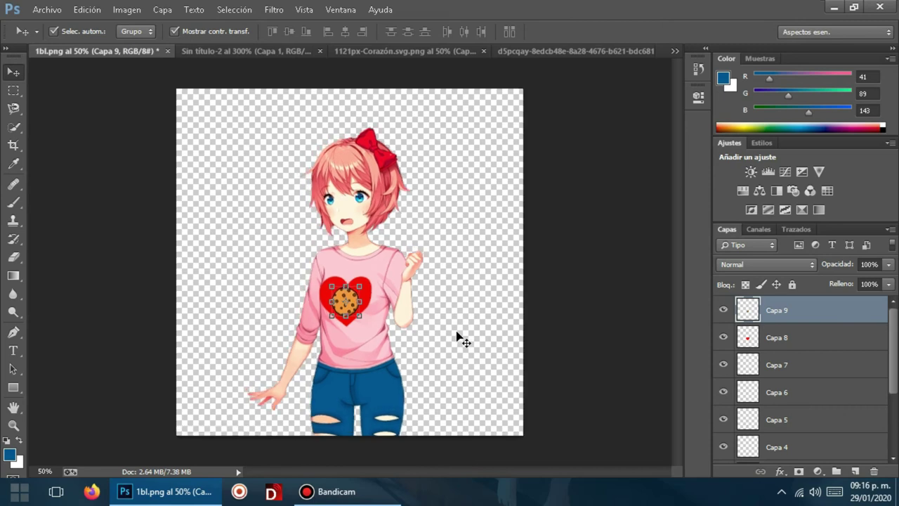
key("ctrl+plus")
key("ctrl+plus")
key("ctrl+plus")
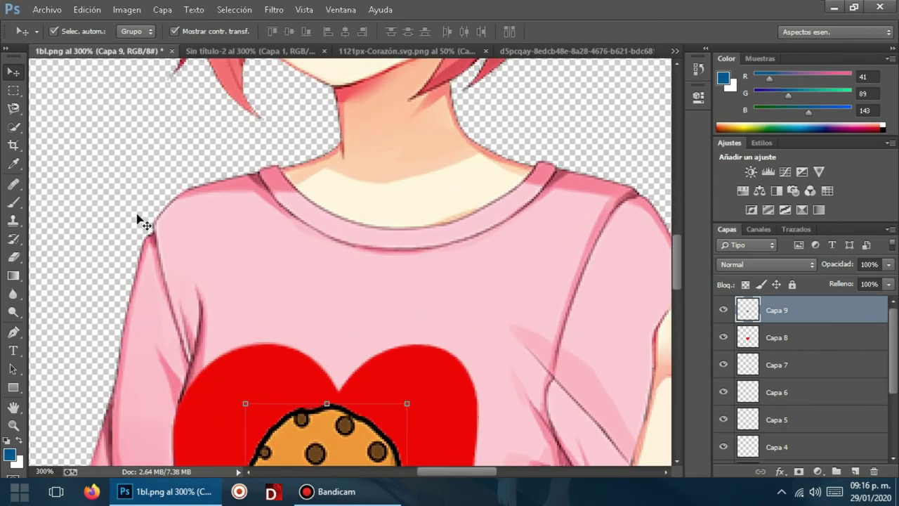
- Try a Quick Selection on the upper shirt, then deselect and make Capa 1 active
left_click(13, 127)
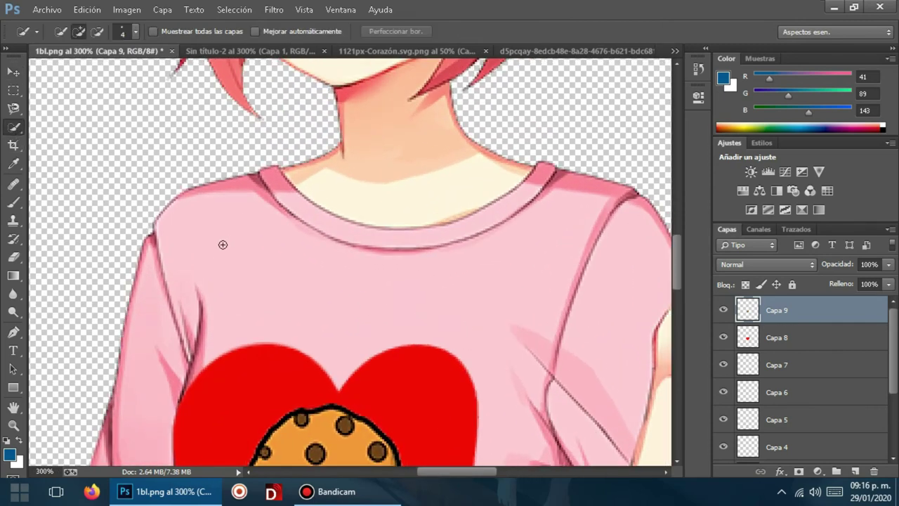
left_click_drag(223, 256, 422, 262)
left_click_drag(518, 262, 522, 224)
key("ctrl+d")
scroll(722, 353, "down", 3)
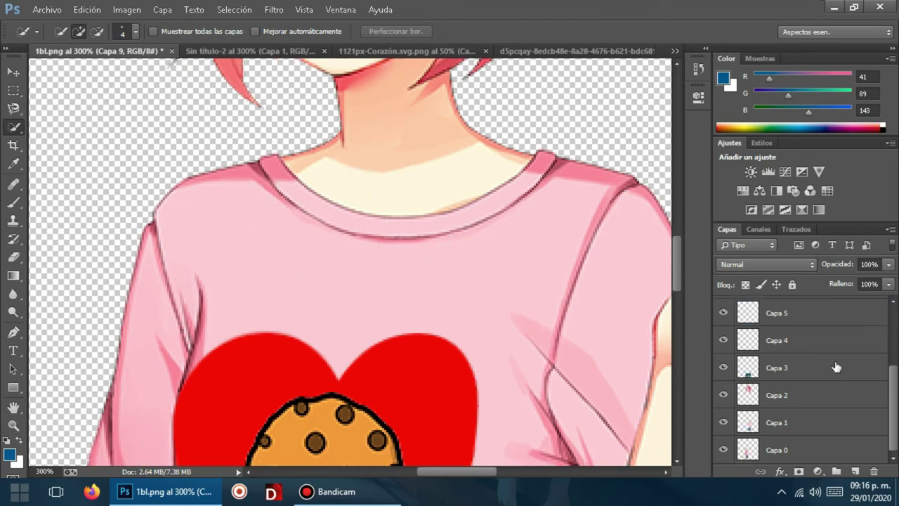
left_click(775, 424)
scroll(570, 323, "up", 2)
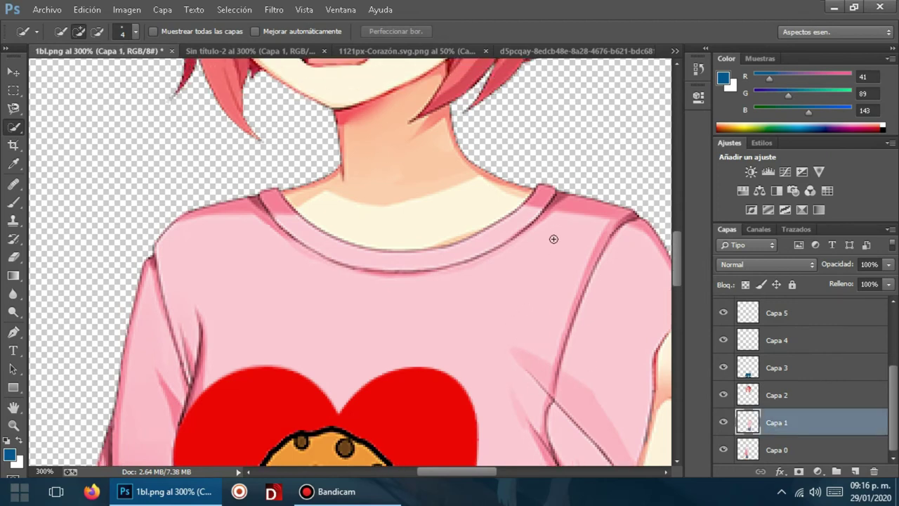
- Select the shirt's collar area, subtract the neck skin and extend the selection down the shirt
left_click_drag(547, 242, 530, 273)
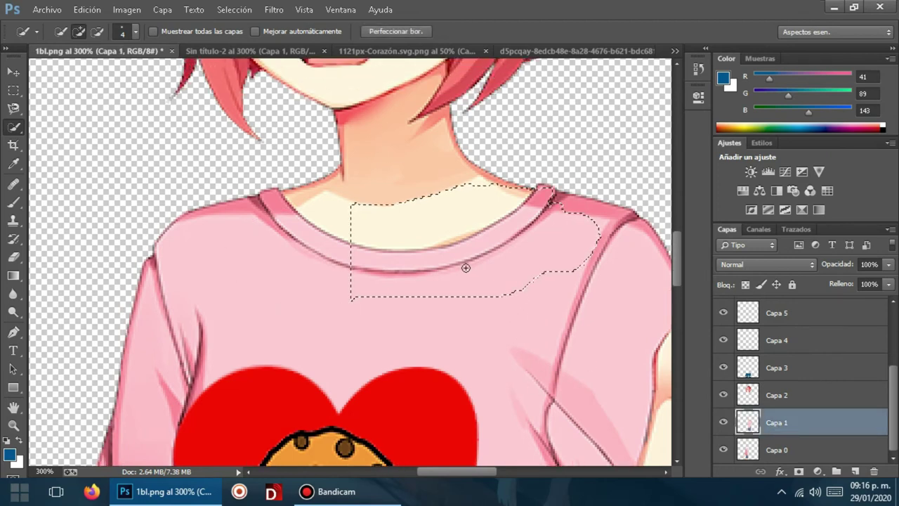
key("alt")
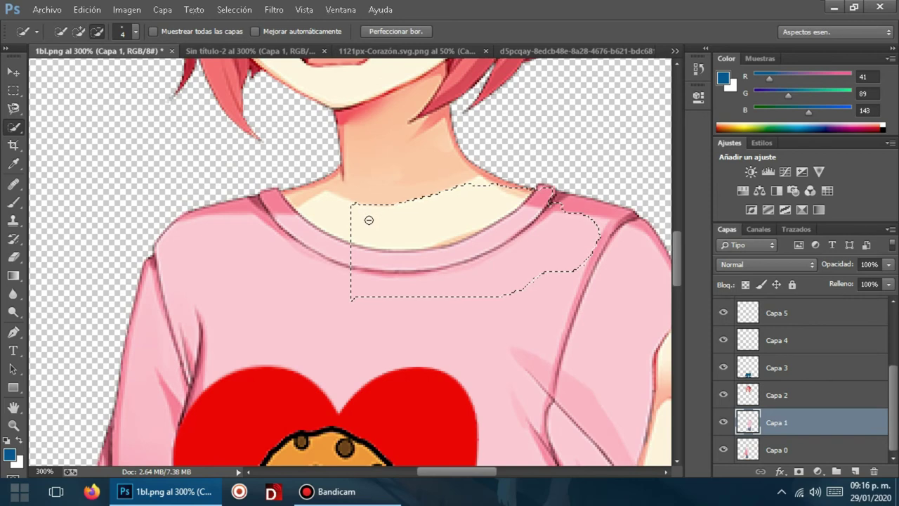
mouse_move(365, 216)
left_mouse_down()
mouse_move(372, 234)
mouse_move(423, 210)
mouse_move(471, 210)
left_mouse_up()
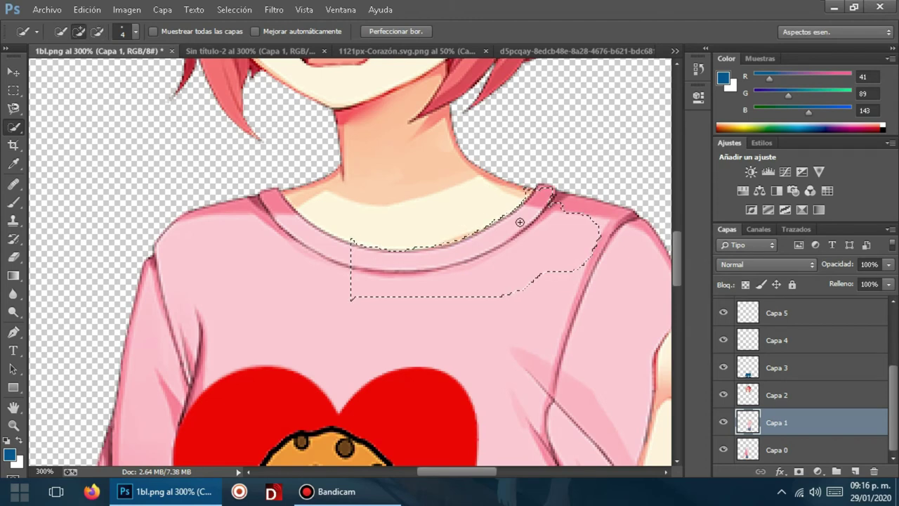
left_click_drag(580, 219, 584, 223)
key("ctrl+z")
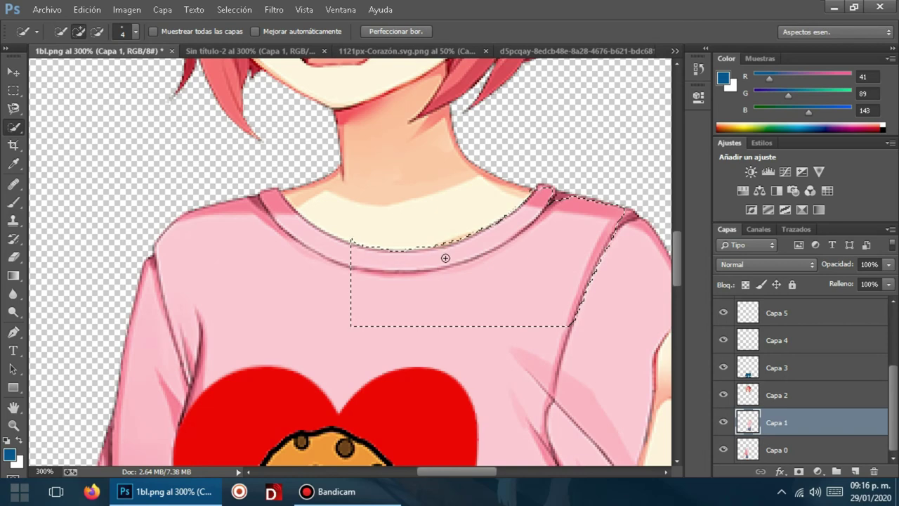
left_click_drag(395, 279, 357, 366)
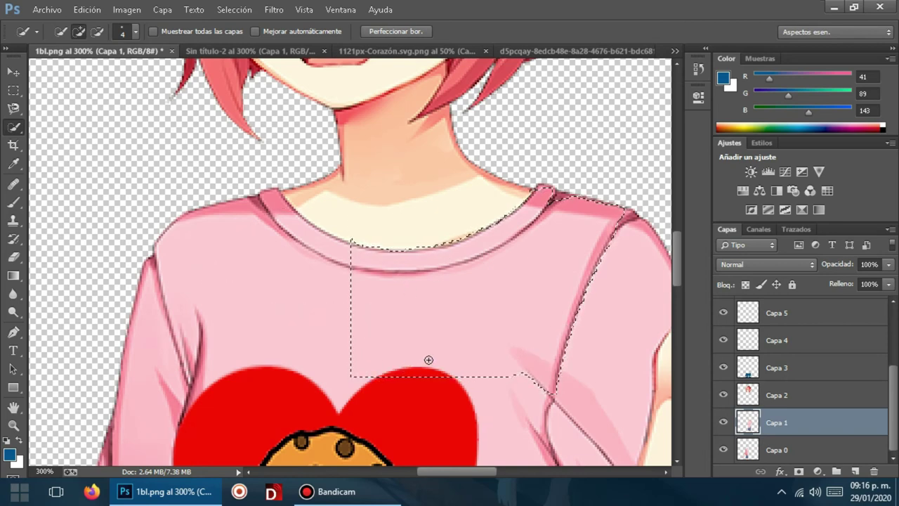
scroll(515, 367, "down", 1)
scroll(512, 351, "down", 1)
scroll(510, 343, "down", 1)
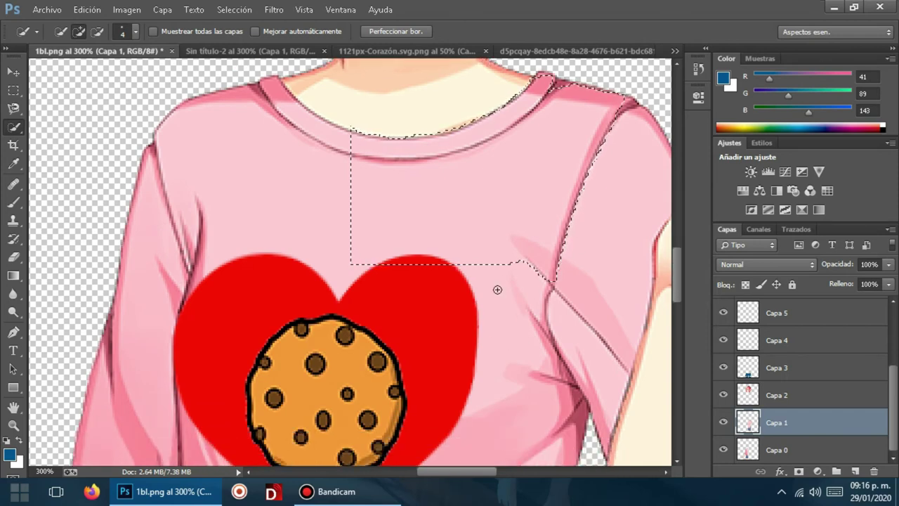
- Add the right shoulder and upper shirt near the collar to the selection
mouse_move(578, 215)
left_mouse_down()
mouse_move(599, 251)
mouse_move(590, 297)
mouse_move(605, 436)
mouse_move(618, 367)
mouse_move(646, 330)
mouse_move(644, 342)
left_mouse_up()
left_click_drag(435, 471, 467, 471)
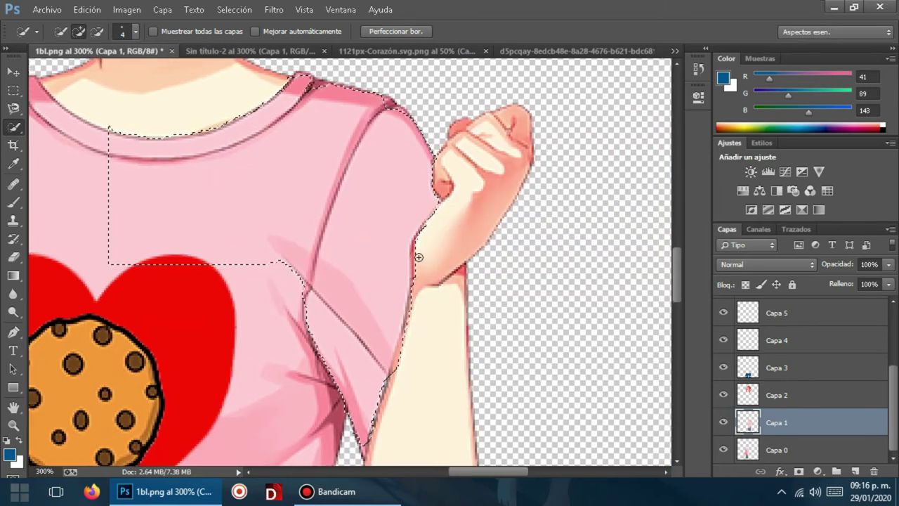
key("alt")
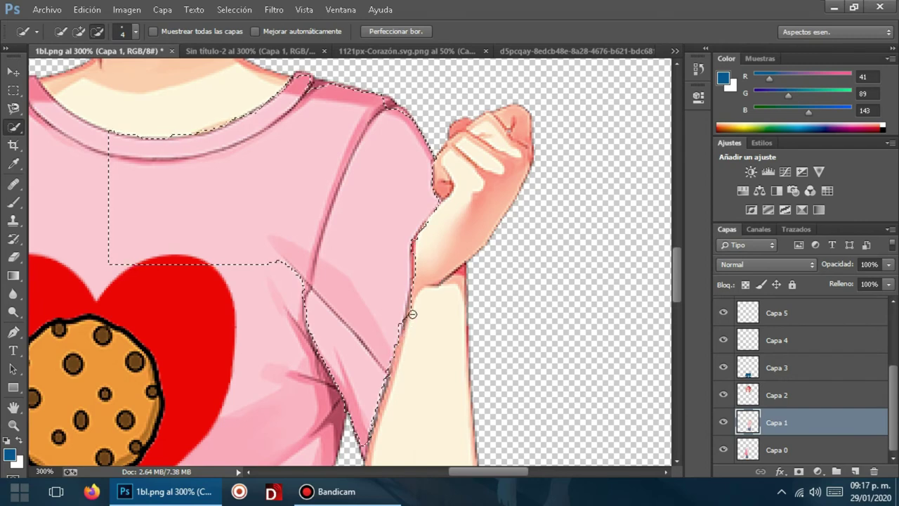
key("alt")
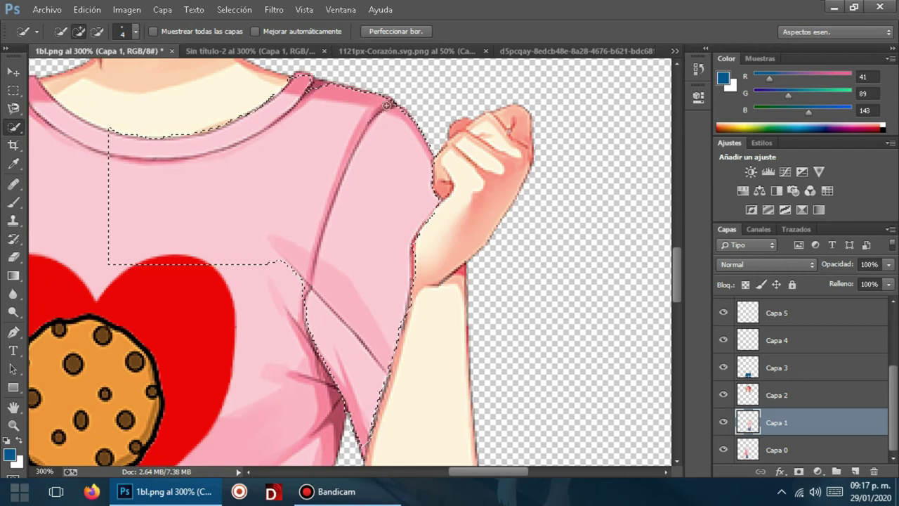
scroll(379, 281, "down", 1)
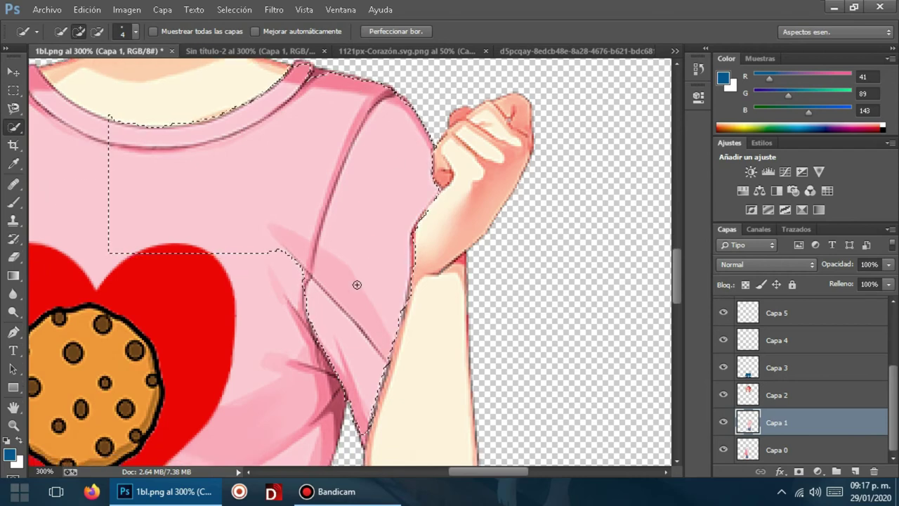
scroll(357, 284, "down", 5)
- Extend the shirt selection down along the fold to the waistband
left_click_drag(210, 247, 187, 413)
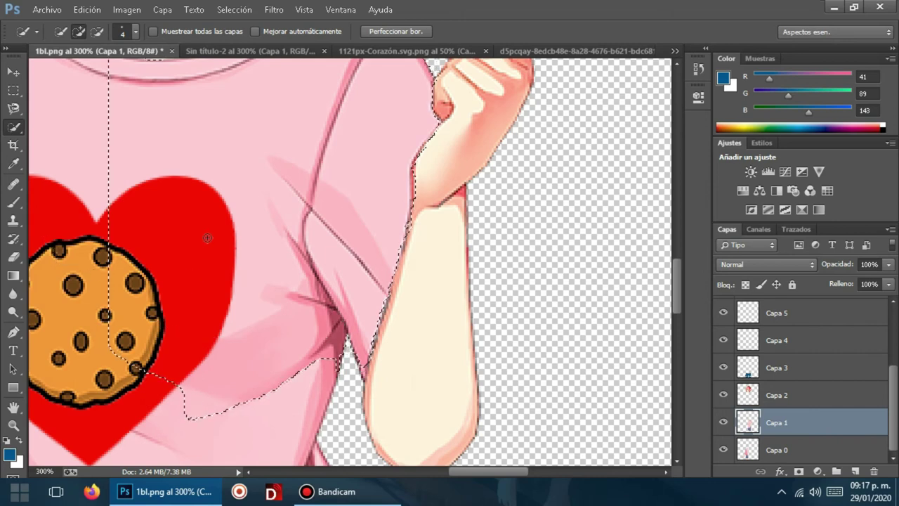
scroll(207, 238, "down", 5)
scroll(207, 232, "down", 8)
scroll(182, 197, "down", 2)
mouse_move(163, 214)
left_mouse_down()
mouse_move(173, 344)
mouse_move(153, 331)
mouse_move(142, 387)
mouse_move(203, 432)
mouse_move(251, 417)
left_mouse_up()
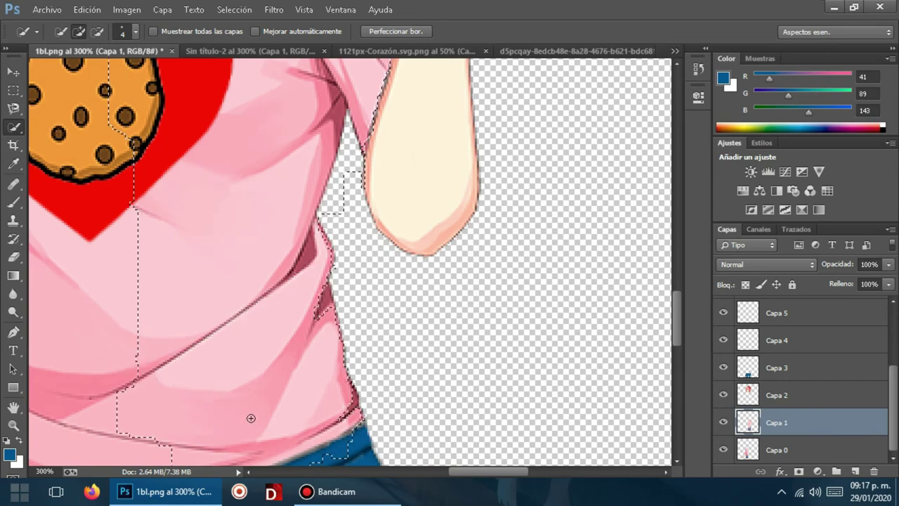
scroll(437, 407, "down", 2)
scroll(421, 372, "down", 3)
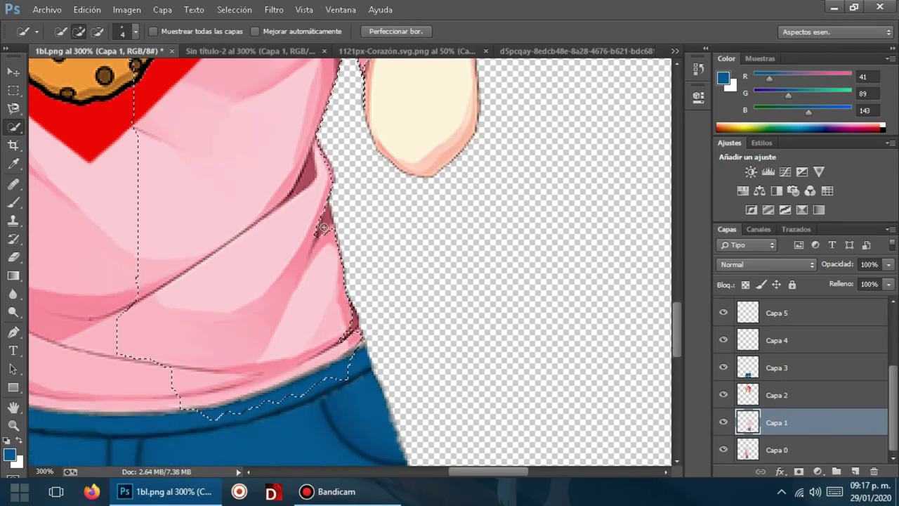
scroll(352, 207, "up", 2)
scroll(351, 213, "up", 1)
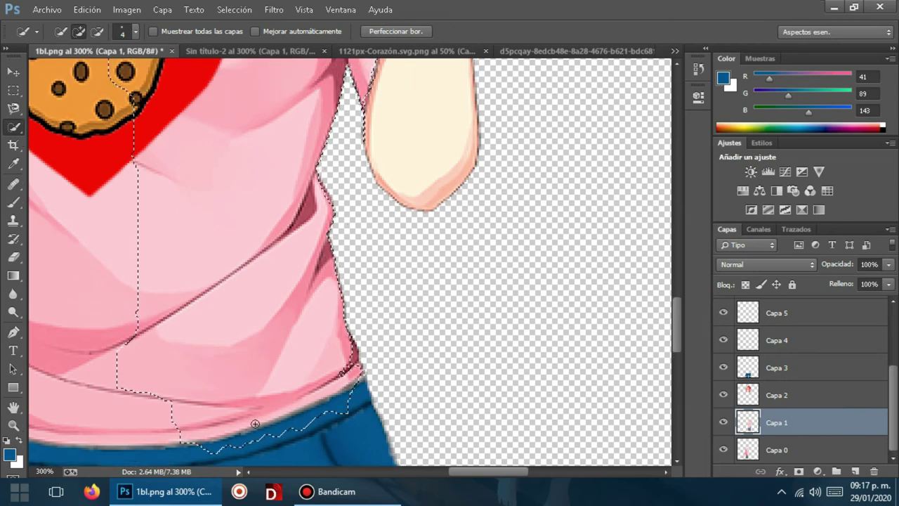
scroll(255, 422, "down", 1)
scroll(242, 369, "down", 1)
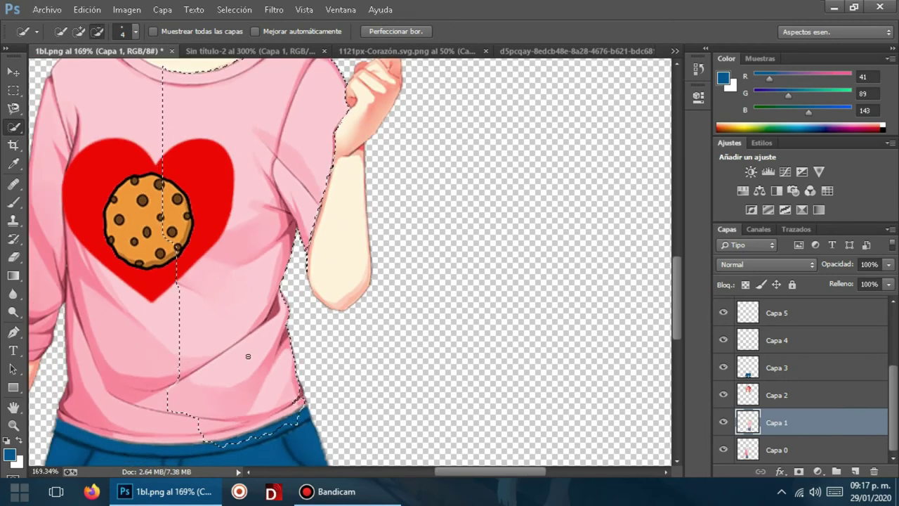
scroll(248, 356, "down", 1)
scroll(248, 356, "down", 1)
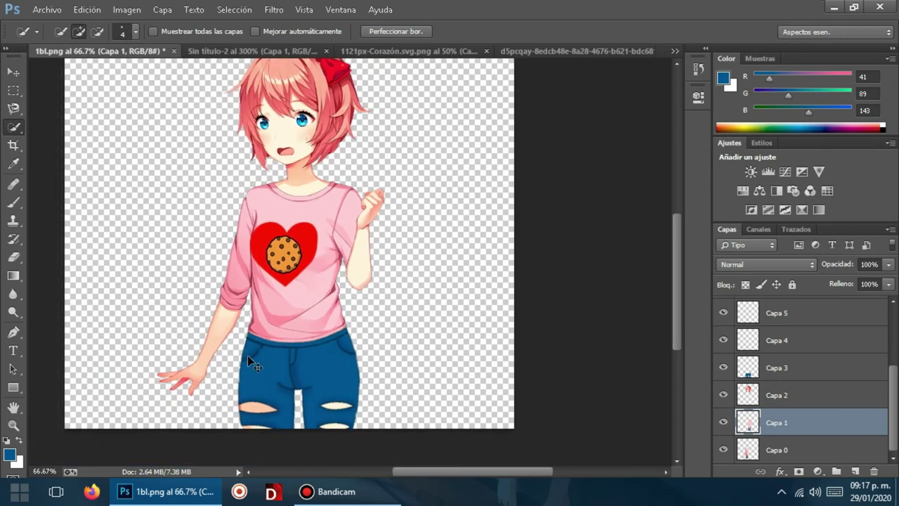
scroll(247, 356, "up", 1)
scroll(247, 355, "up", 1)
scroll(176, 295, "down", 2)
- Extend the selection to the shirt hem and trim where it spills into the jeans
scroll(150, 255, "down", 2)
left_click_drag(150, 255, 146, 430)
scroll(285, 436, "down", 1)
scroll(285, 436, "down", 1)
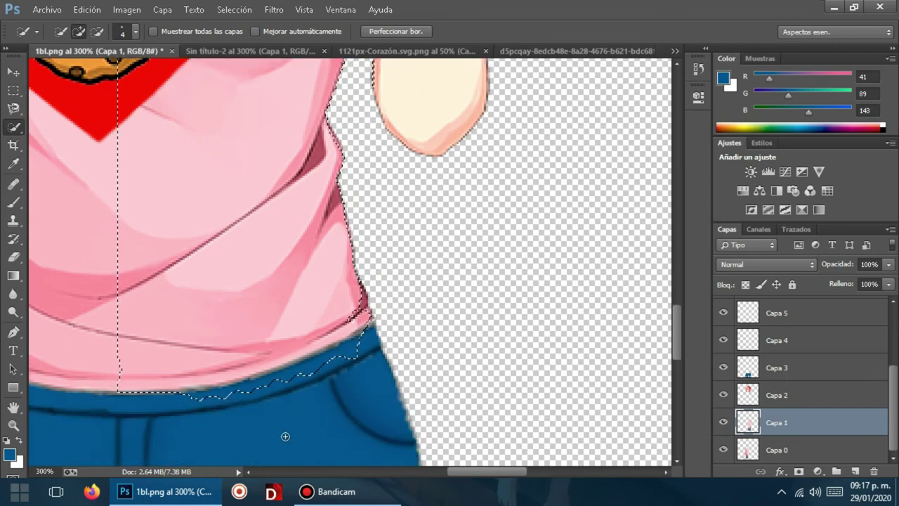
left_click_drag(231, 408, 284, 393)
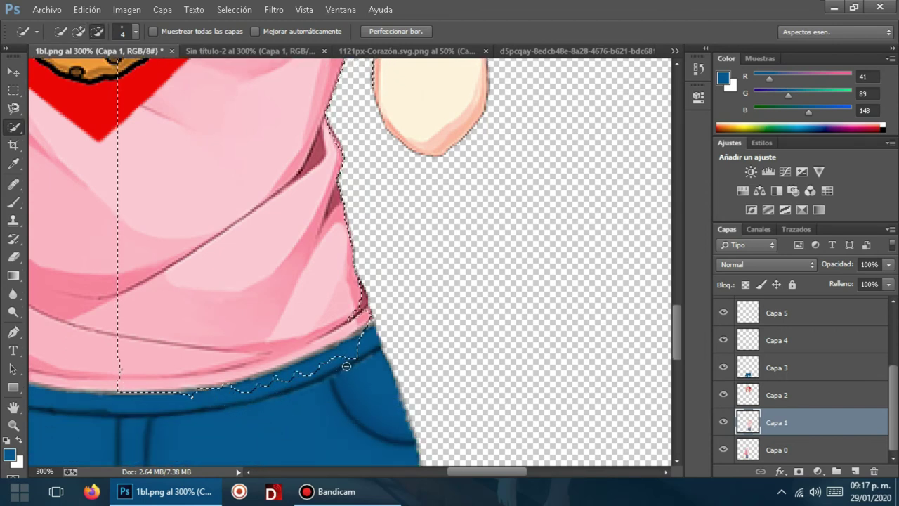
key("alt")
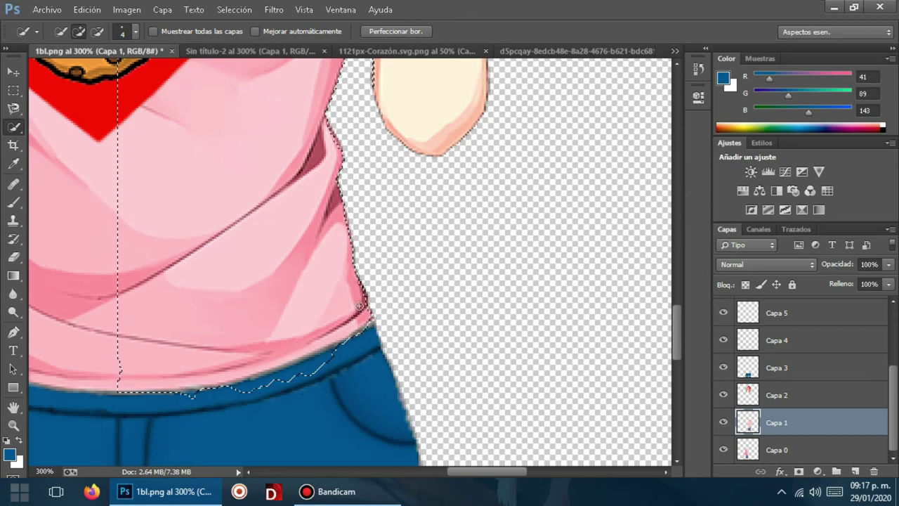
left_click(312, 371, "alt")
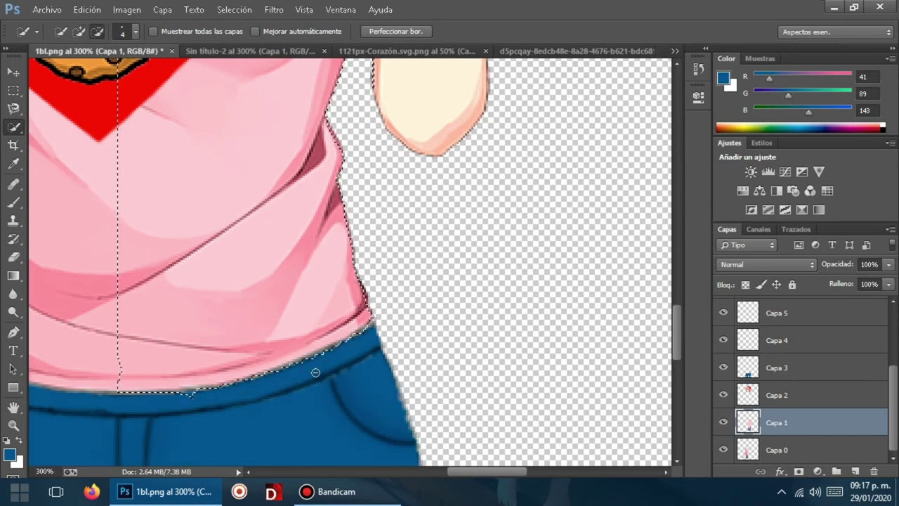
left_click(191, 398, "alt")
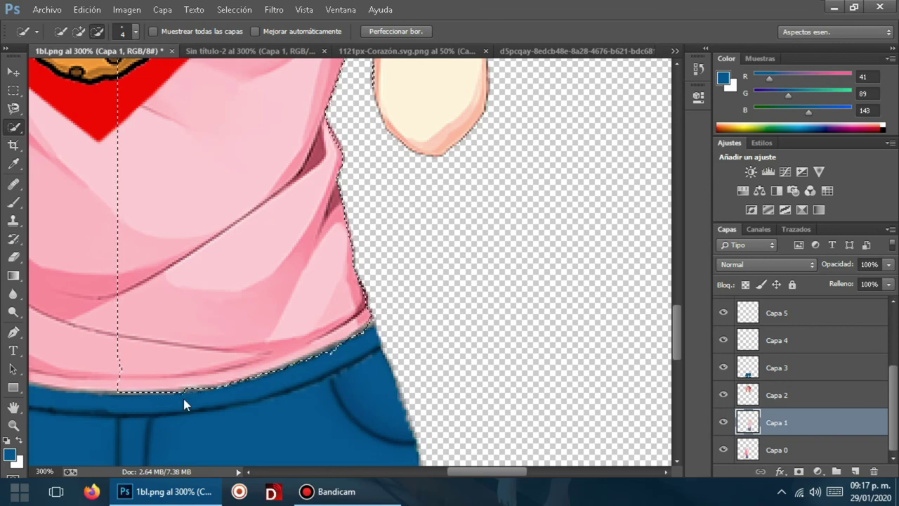
key("alt")
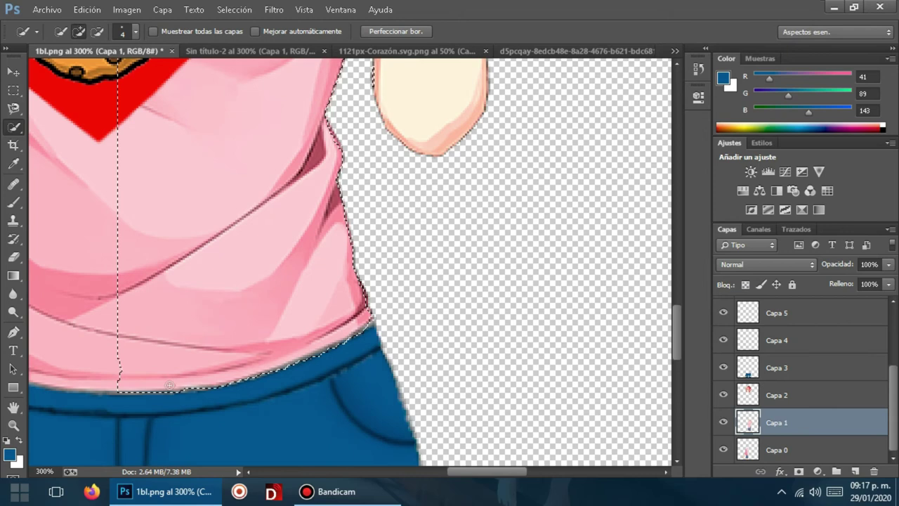
- Remove the stray selection near the arm, then zoom out to view the whole shirt and jeans
scroll(183, 329, "up", 1)
scroll(195, 320, "up", 3)
scroll(195, 321, "up", 3)
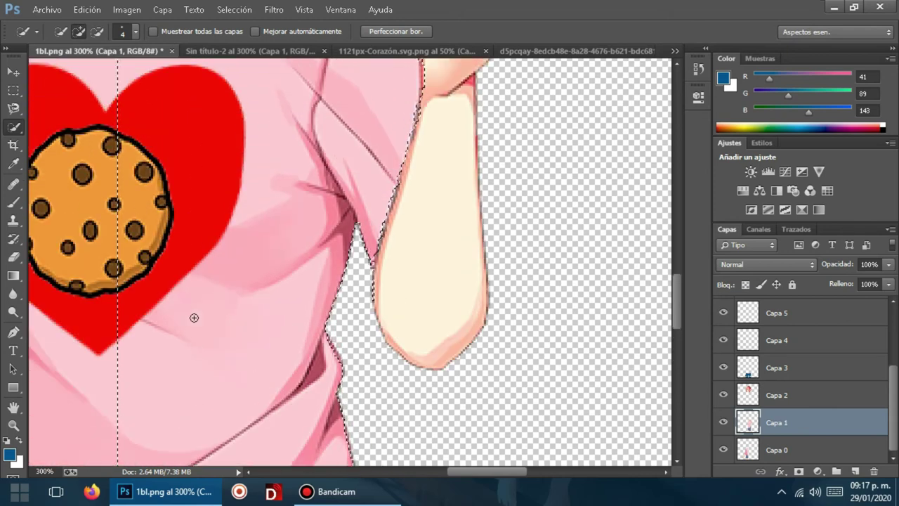
scroll(196, 316, "up", 2)
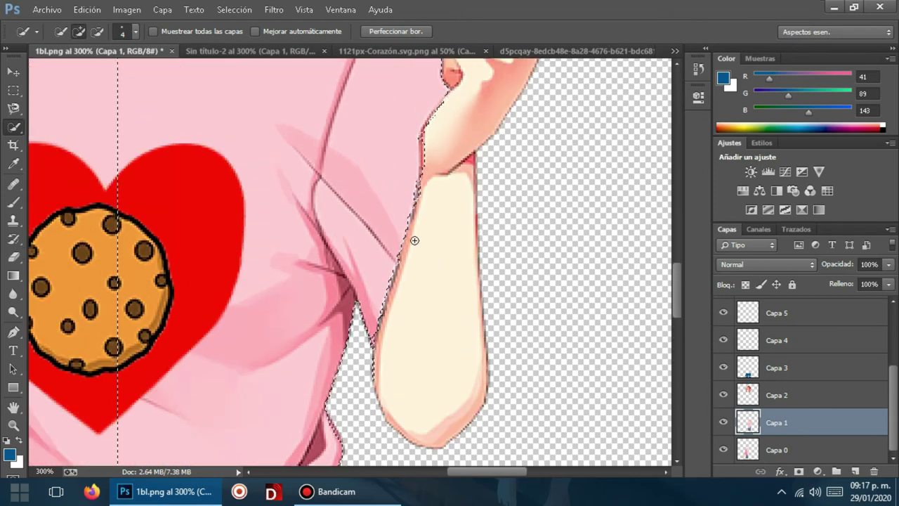
scroll(269, 255, "down", 2)
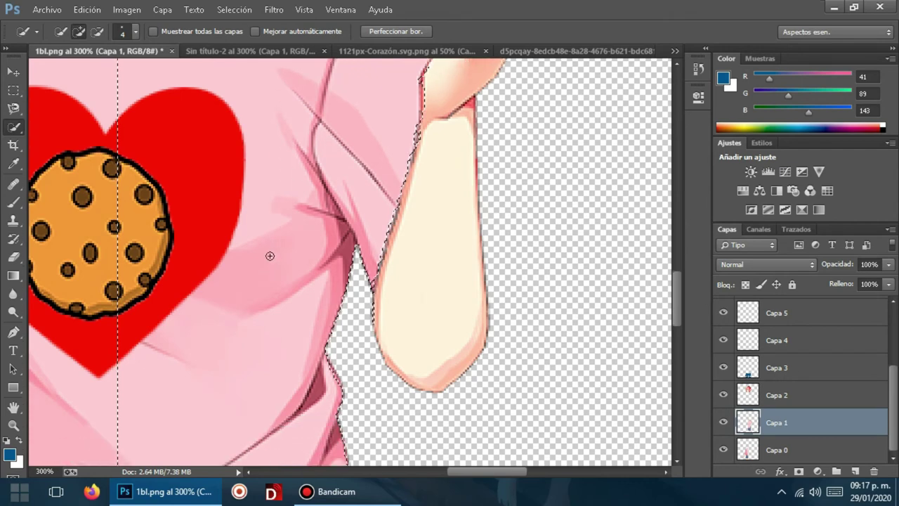
scroll(278, 264, "down", 1)
scroll(281, 260, "down", 1)
scroll(285, 260, "down", 1)
scroll(287, 261, "down", 2)
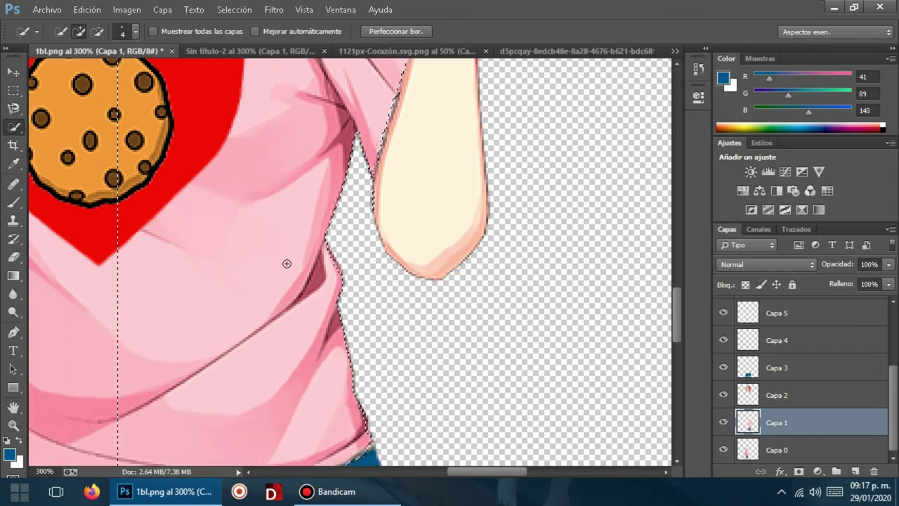
scroll(287, 259, "down", 2)
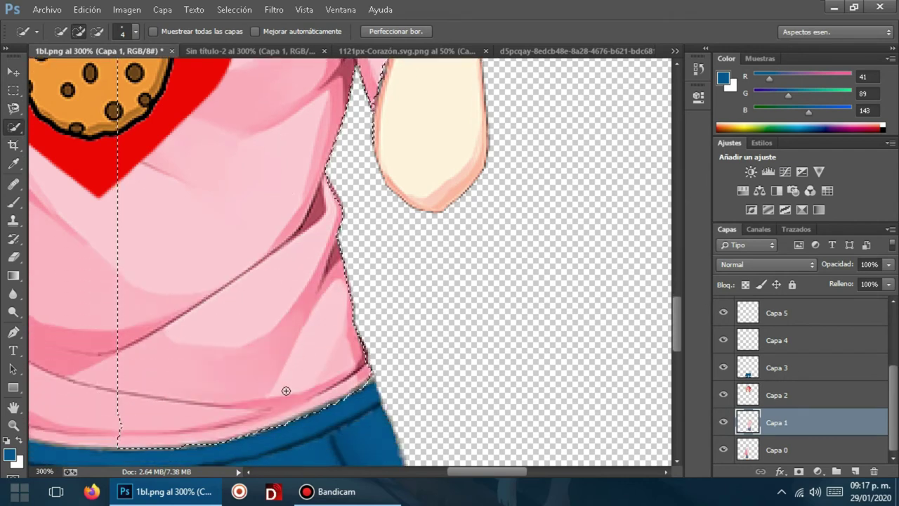
scroll(454, 365, "up", 2)
scroll(436, 331, "up", 5)
scroll(429, 309, "up", 1)
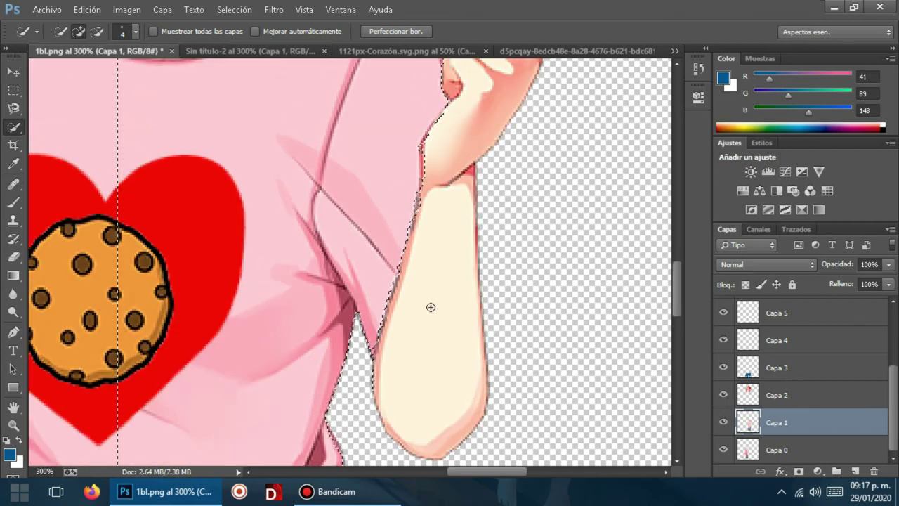
scroll(429, 294, "up", 3)
key("alt")
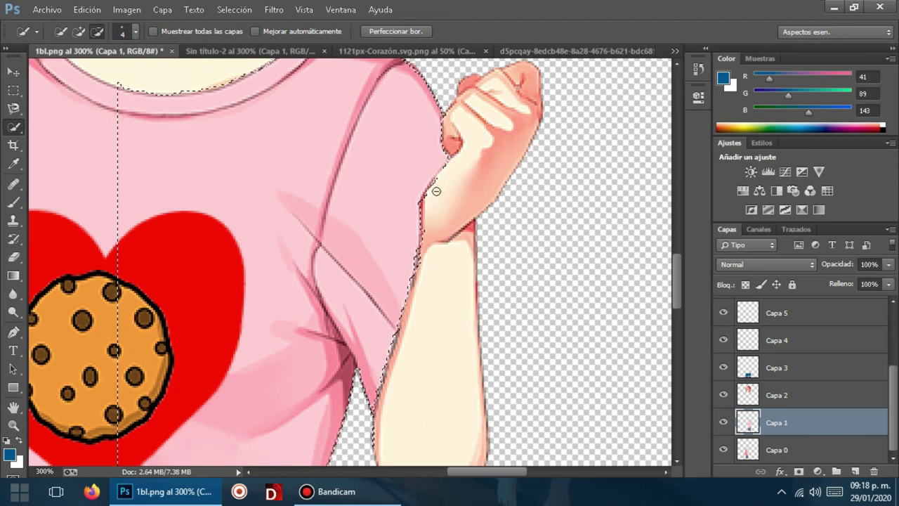
scroll(424, 246, "down", 2)
scroll(424, 245, "down", 1)
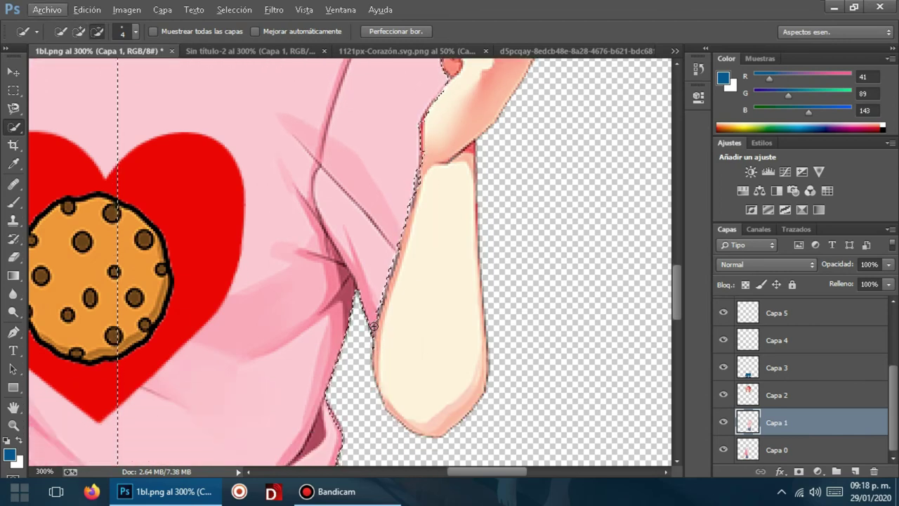
key("alt")
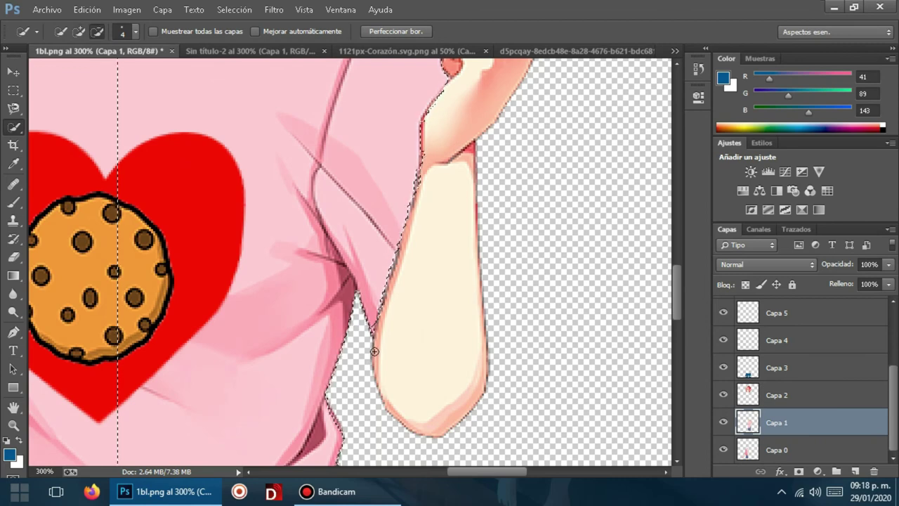
scroll(351, 330, "down", 2)
scroll(330, 316, "down", 2)
scroll(309, 302, "down", 2)
key("ctrl+minus")
key("ctrl+minus")
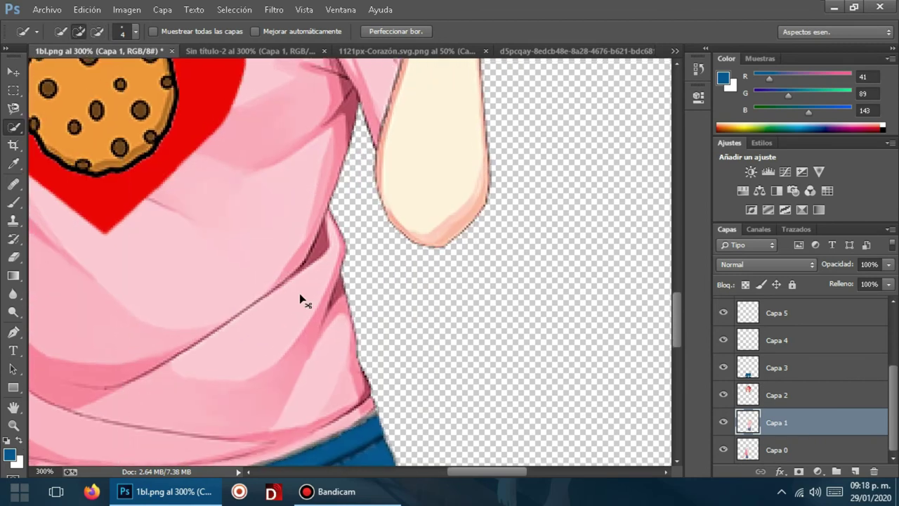
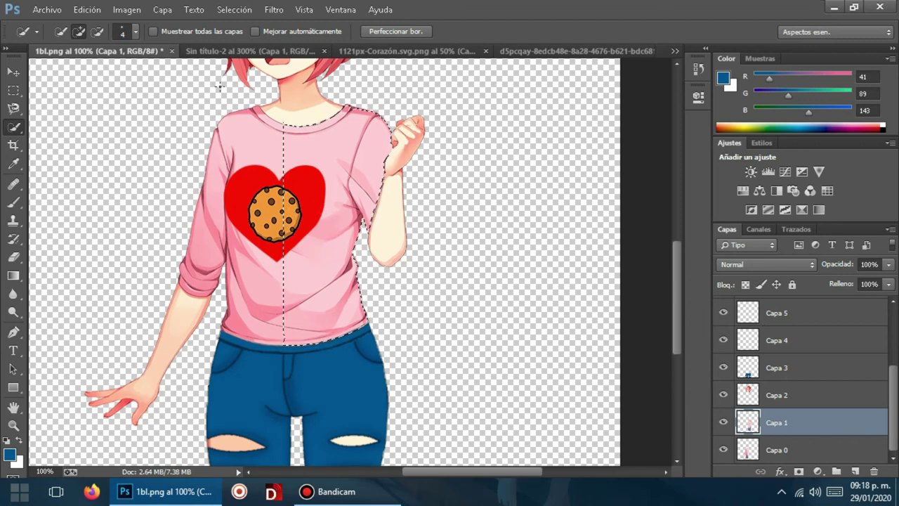
- In Hue/Saturation, drag Hue to -180 and Saturation to +35 to preview the selected right half cyan
left_click(127, 10)
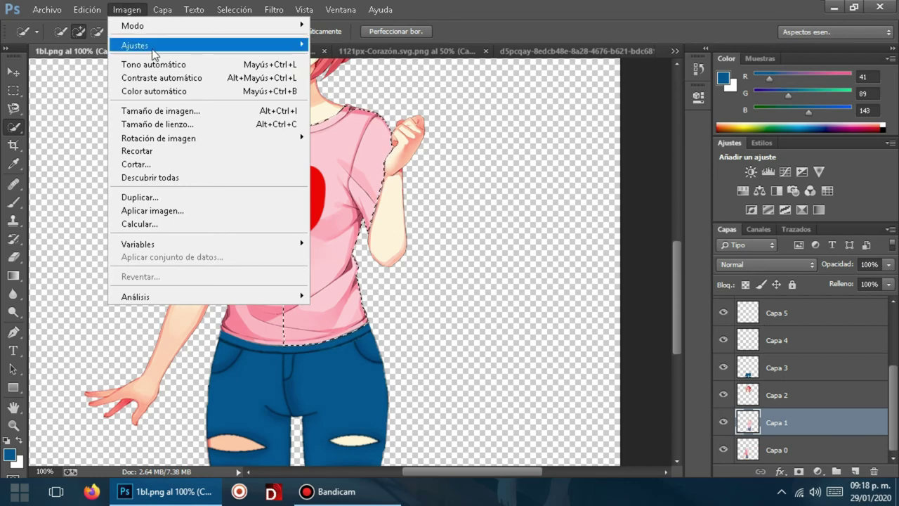
mouse_move(135, 45)
left_click(393, 116)
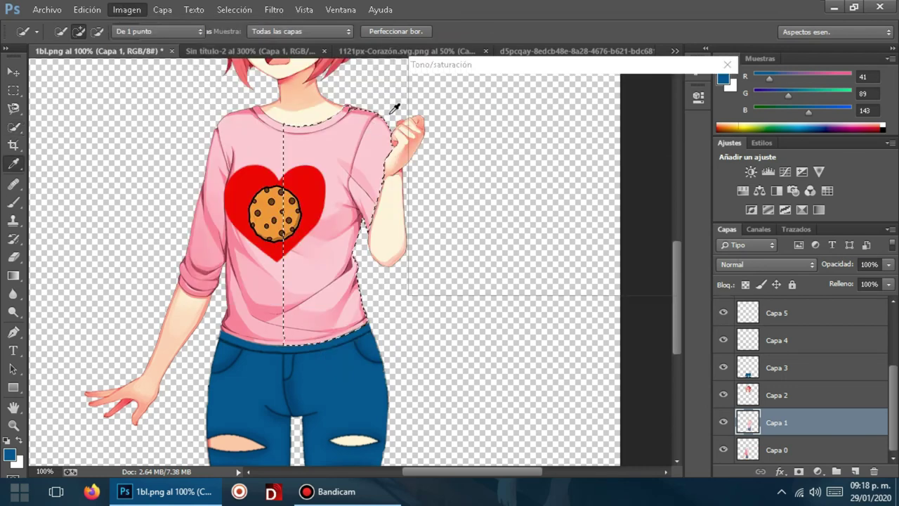
left_click_drag(543, 156, 586, 157)
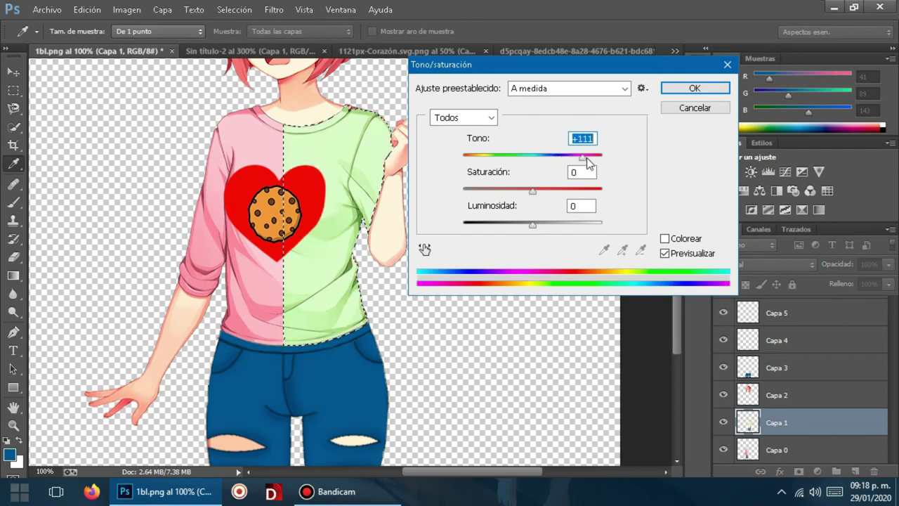
mouse_move(586, 157)
left_mouse_down()
mouse_move(461, 152)
mouse_move(577, 156)
mouse_move(462, 160)
left_mouse_up()
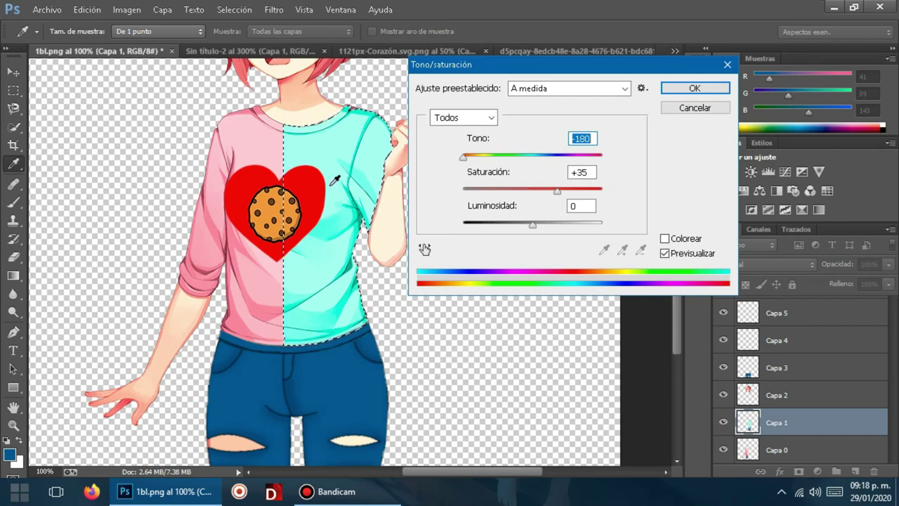
- Launch Paint and paste the screenshot into a blank canvas
left_click(19, 491)
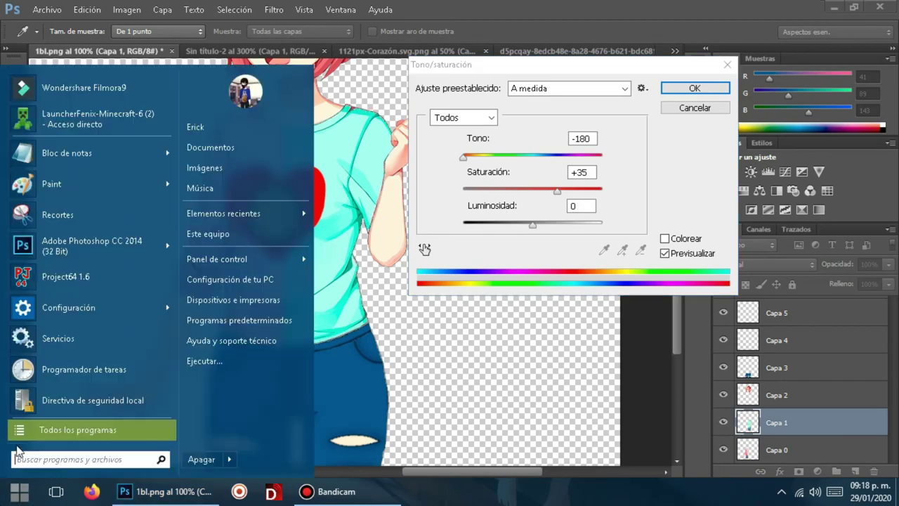
left_click(66, 181)
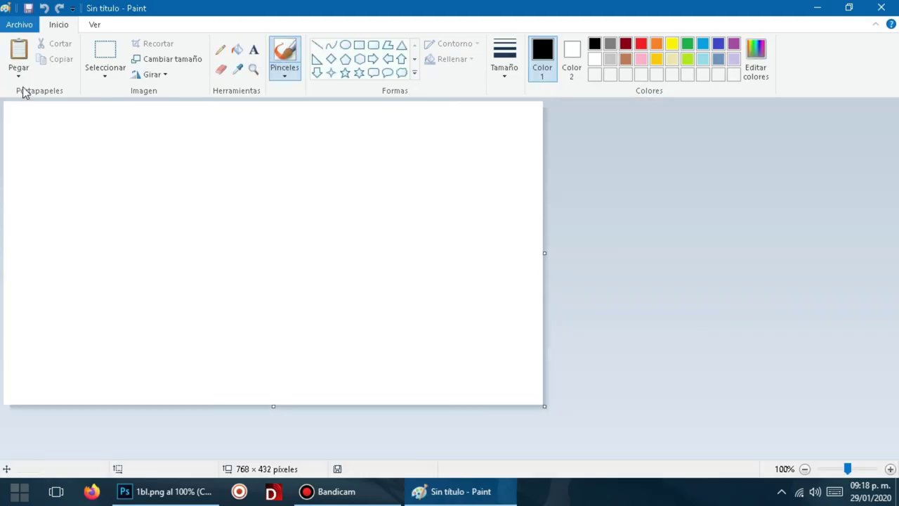
key("ctrl+v")
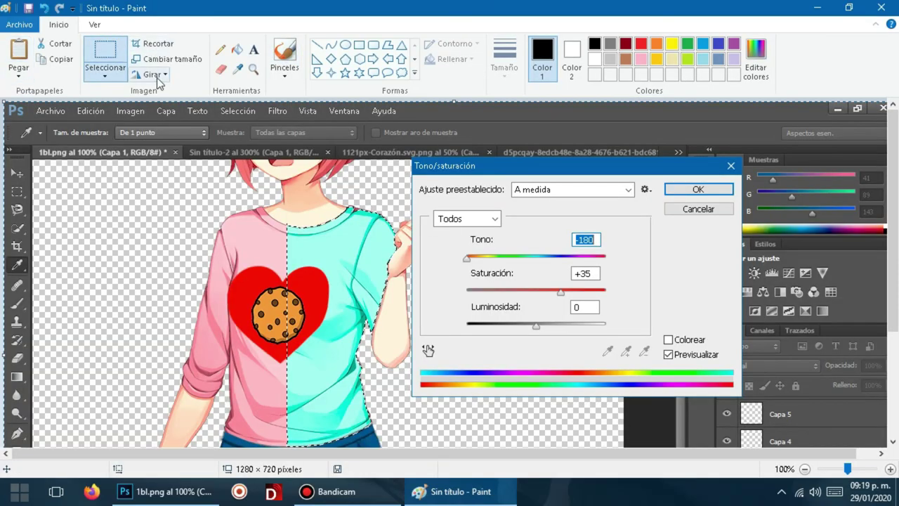
scroll(372, 147, "down", 3)
scroll(449, 274, "up", 3)
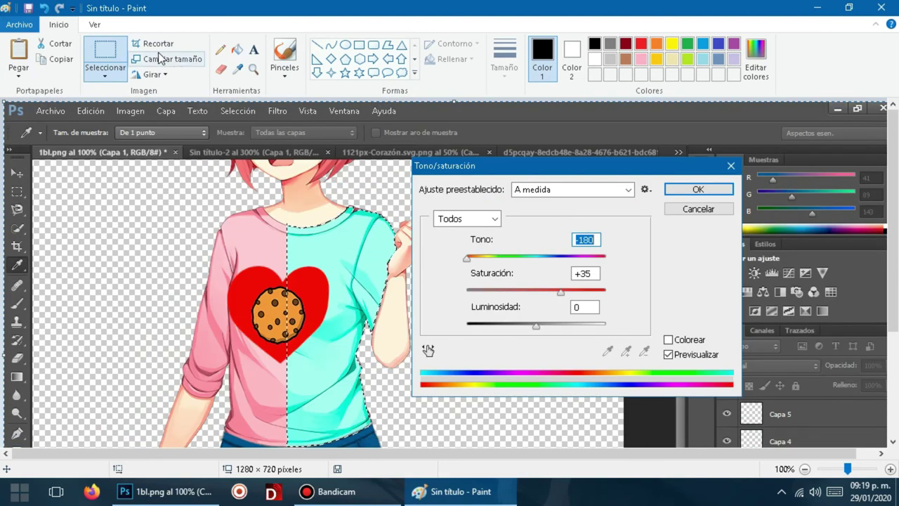
- Crop the screenshot to the Hue/Saturation settings showing -180 and +35
left_click_drag(415, 160, 585, 382)
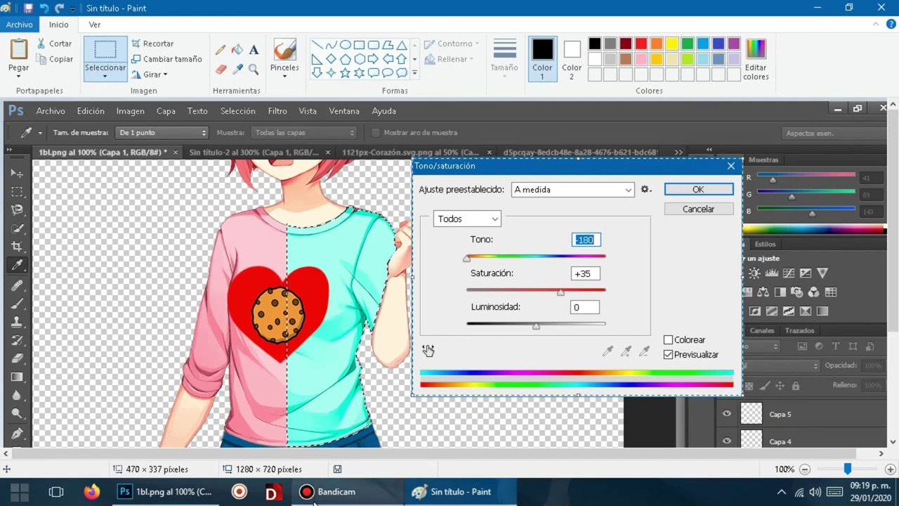
left_click(337, 491)
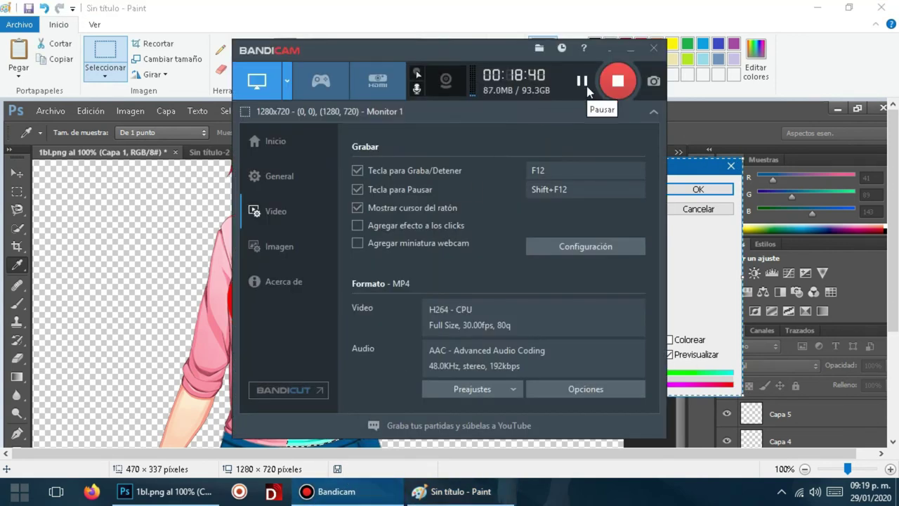
left_click(623, 55)
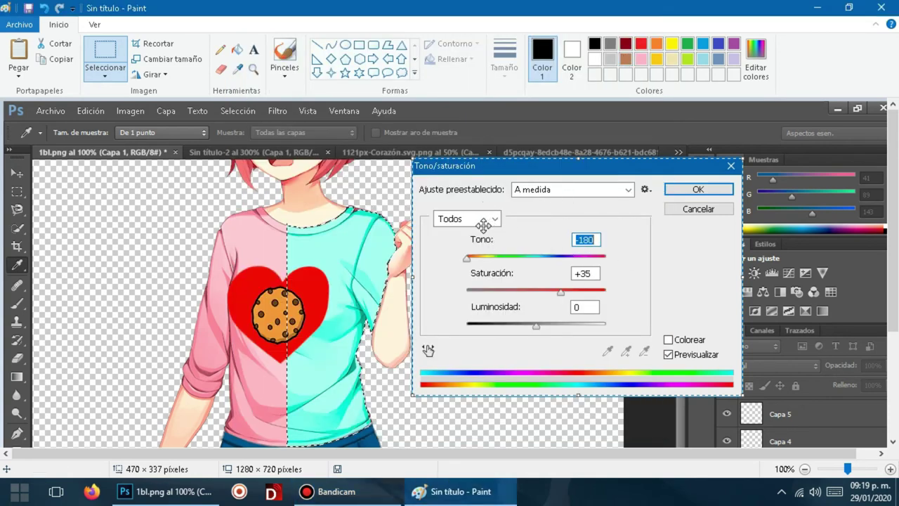
left_click(153, 44)
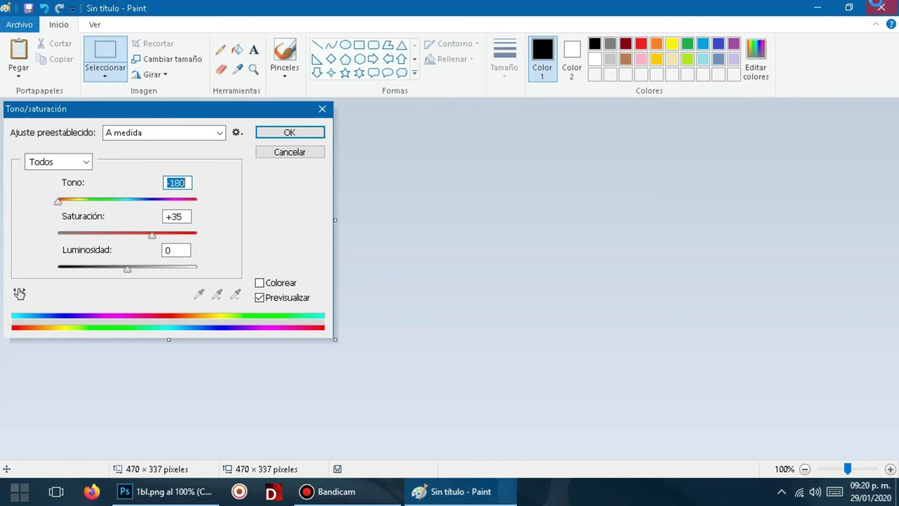
- Save the cropped capture to the Desktop as PNG 'colores de sayori casual' when closing Paint
left_click(881, 7)
left_click(395, 243)
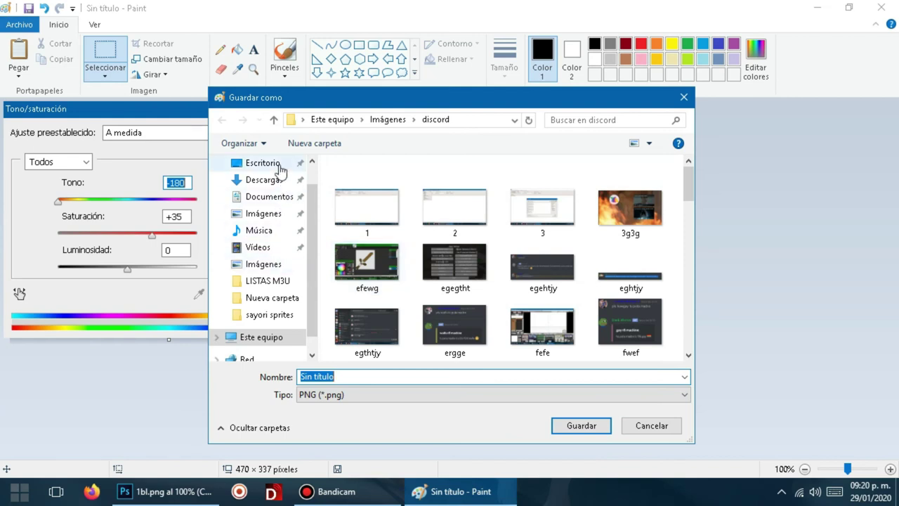
left_click(251, 163)
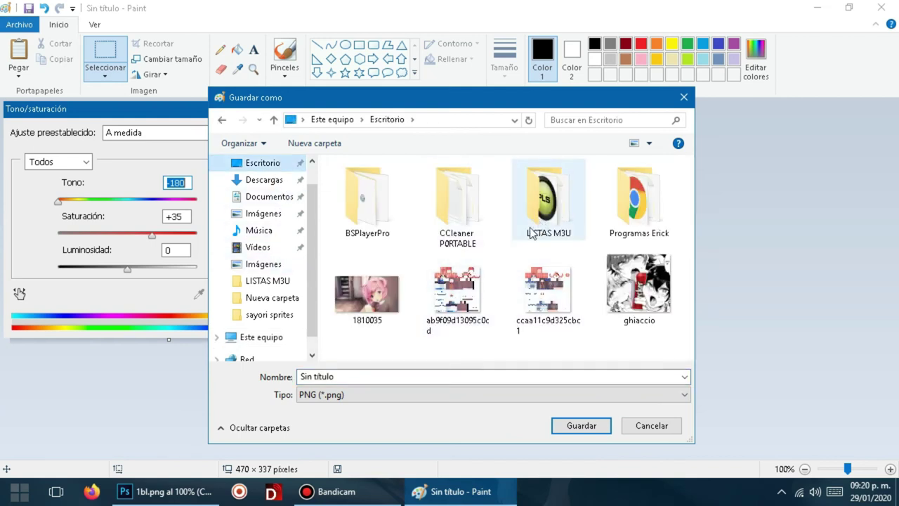
left_click(380, 374)
type("colores de sayori casual")
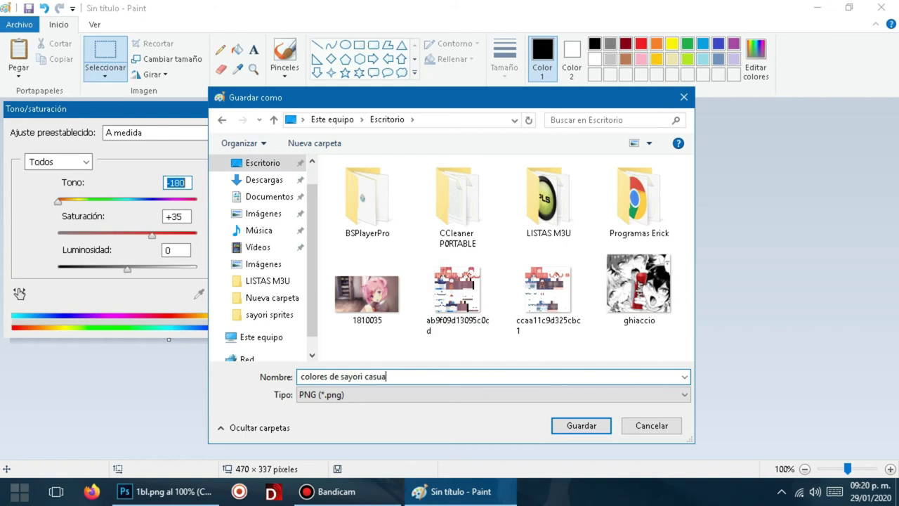
left_click(572, 425)
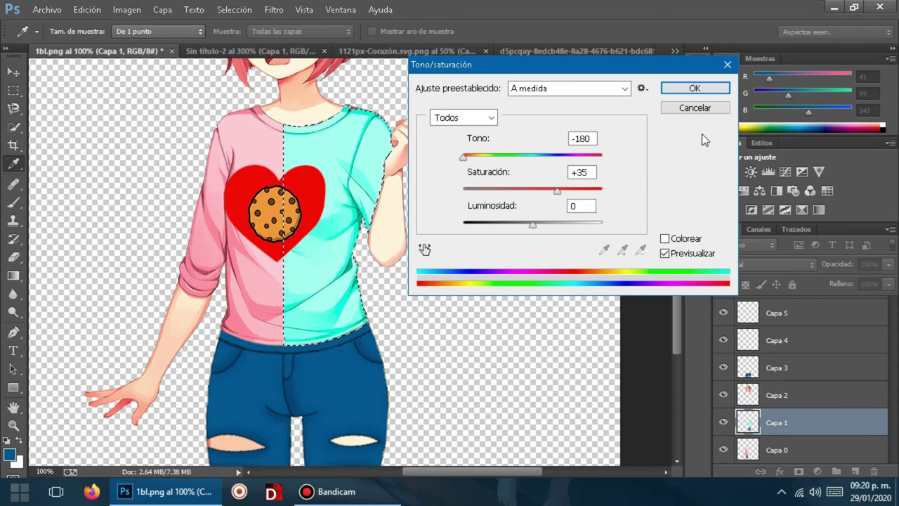
- Apply the Hue/Saturation change and make Capa 0 the active layer
left_click(695, 93)
key("w")
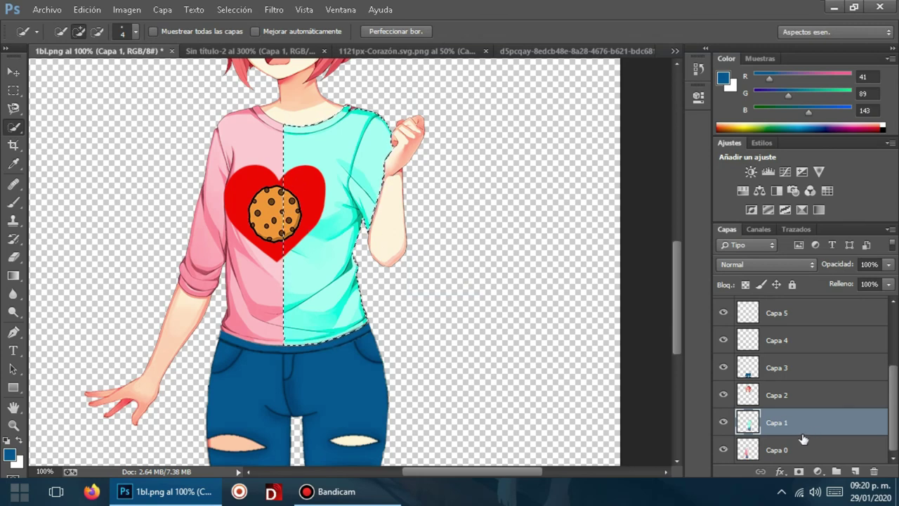
left_click(772, 450)
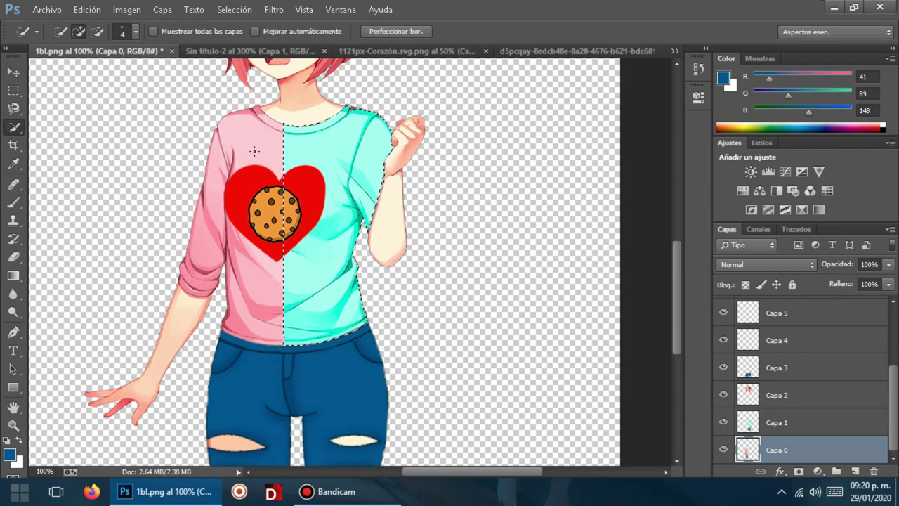
- Deselect, zoom to 300%, and begin a Quick Selection on the pink left half
key("ctrl+d")
key("ctrl+plus")
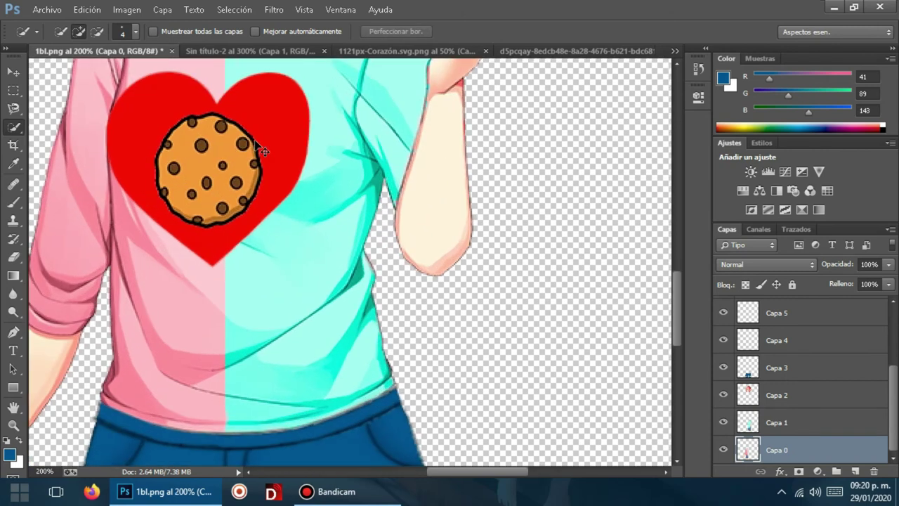
key("ctrl+plus")
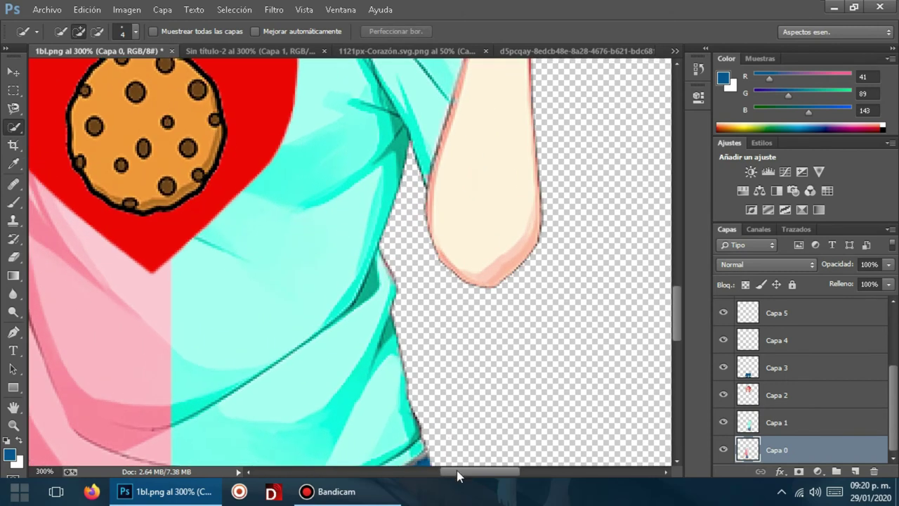
left_click_drag(456, 470, 404, 470)
scroll(481, 290, "up", 5)
scroll(481, 290, "up", 2)
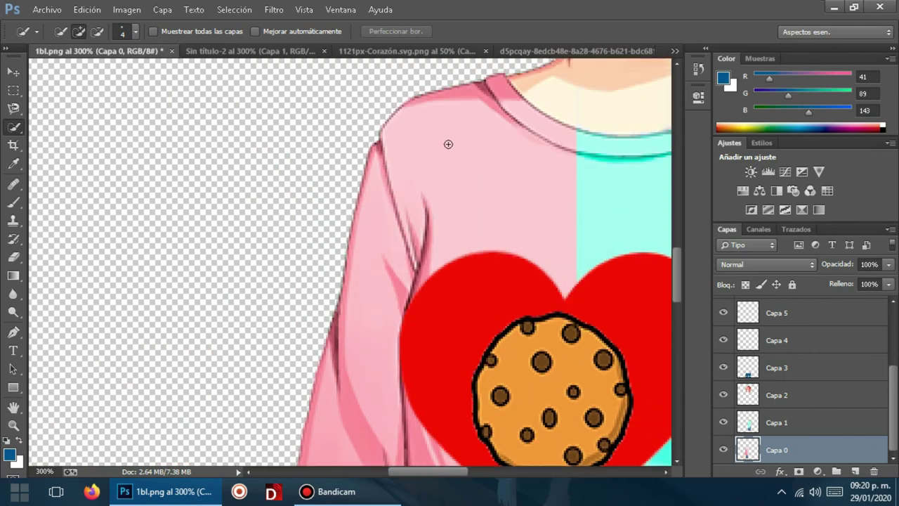
mouse_move(461, 137)
left_mouse_down()
mouse_move(491, 150)
mouse_move(509, 109)
mouse_move(492, 93)
left_mouse_up()
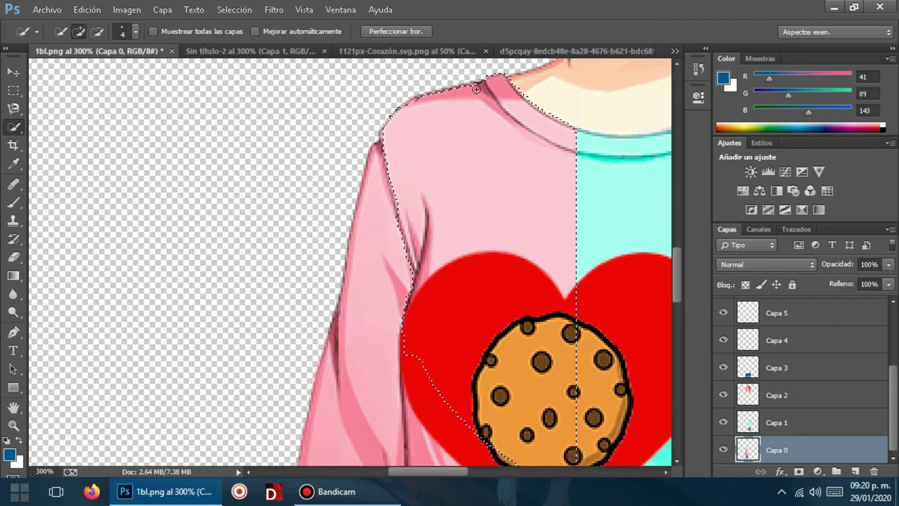
- Add the upper sleeve and sleeve edge to the pink-half selection
mouse_move(377, 255)
left_mouse_down()
mouse_move(373, 286)
mouse_move(483, 371)
left_mouse_up()
scroll(441, 263, "down", 2)
scroll(435, 269, "down", 2)
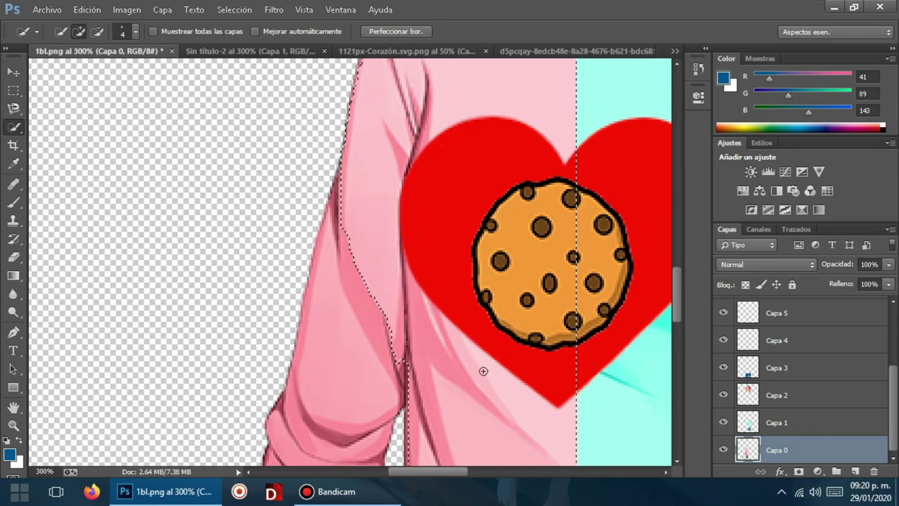
scroll(474, 376, "down", 1)
scroll(471, 364, "down", 3)
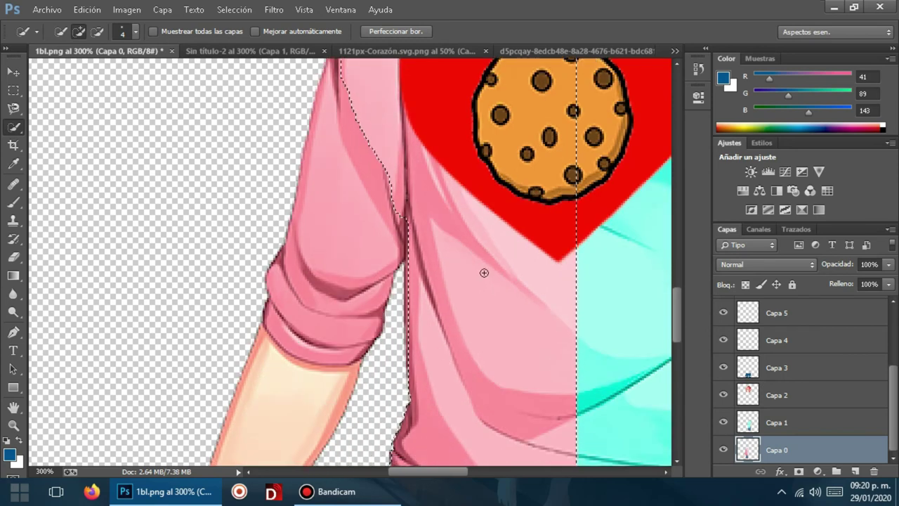
left_click_drag(336, 199, 369, 290)
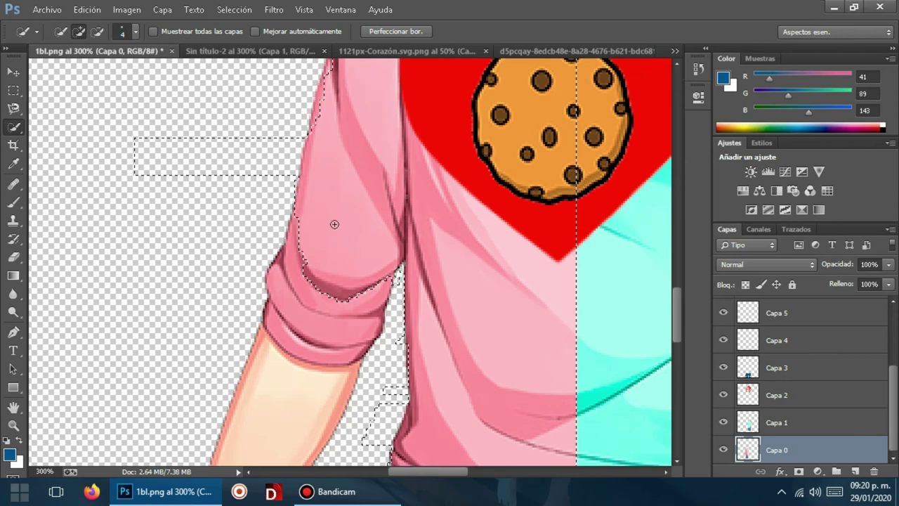
left_click_drag(361, 308, 323, 306)
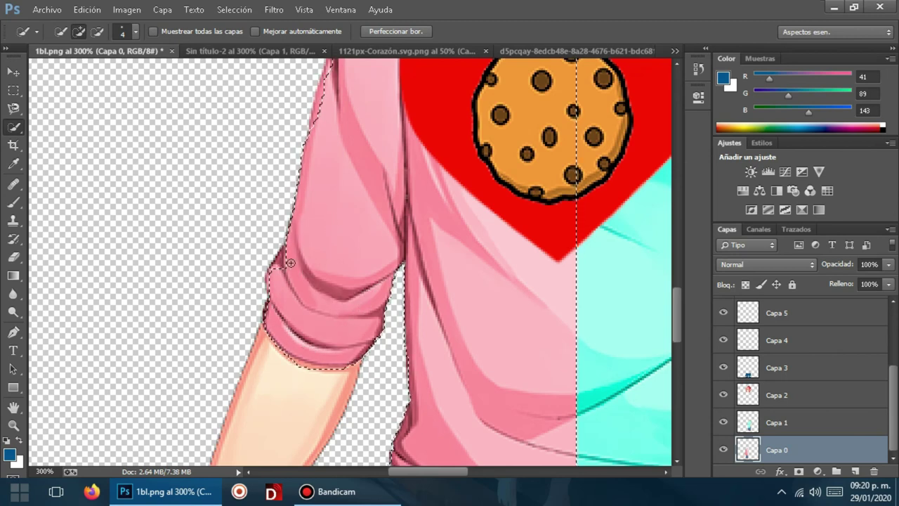
mouse_move(323, 306)
left_mouse_down()
mouse_move(284, 258)
mouse_move(389, 307)
left_mouse_up()
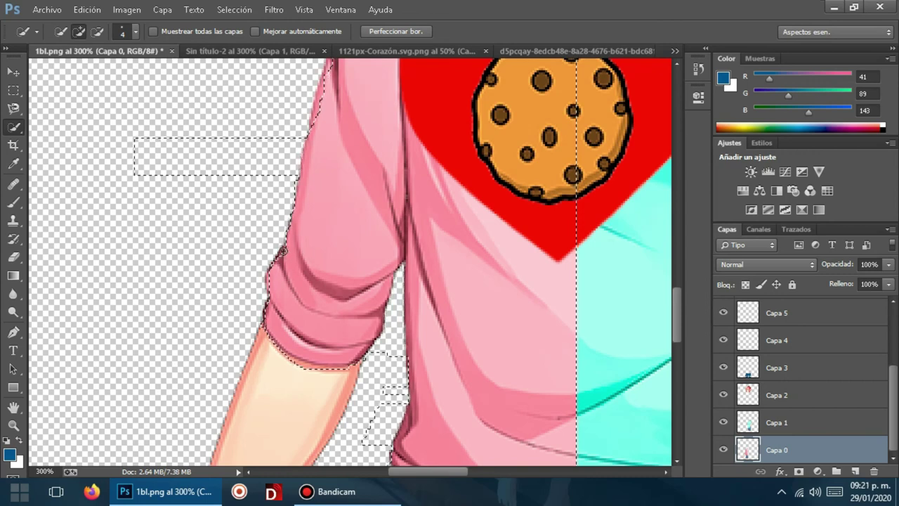
scroll(390, 307, "down", 1)
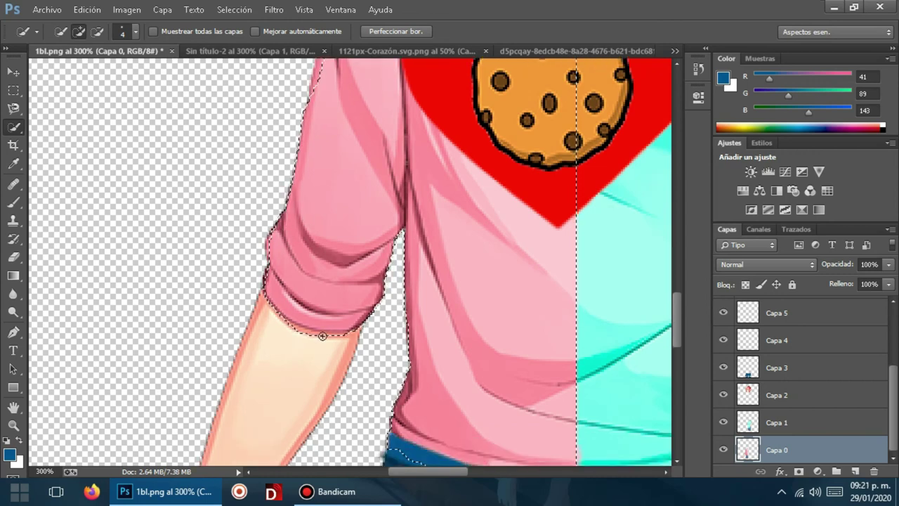
- Subtract the jeans waistband from the shirt selection with Alt
key("alt")
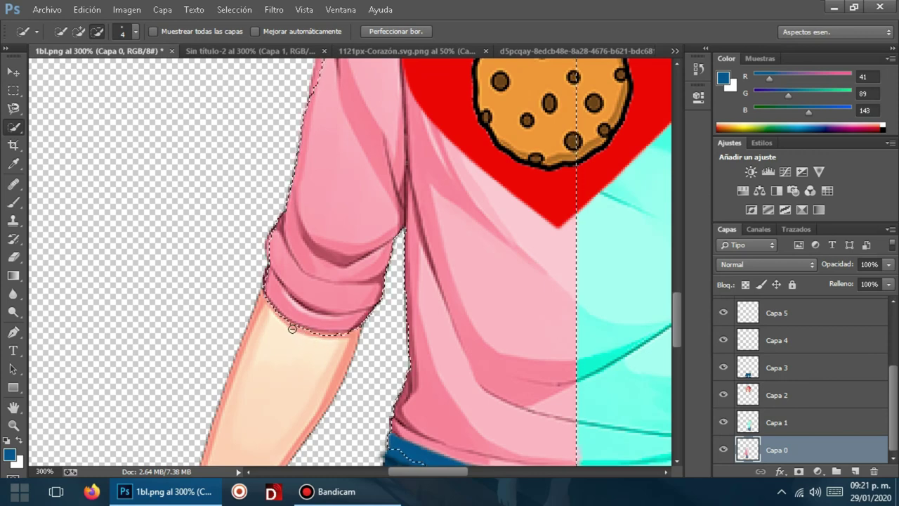
scroll(463, 401, "down", 1)
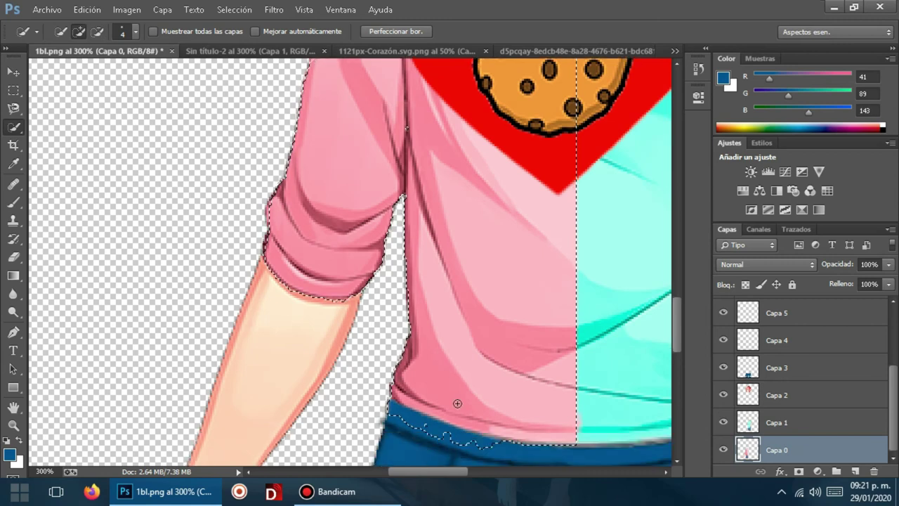
scroll(457, 403, "down", 2)
scroll(457, 403, "down", 1)
key("alt")
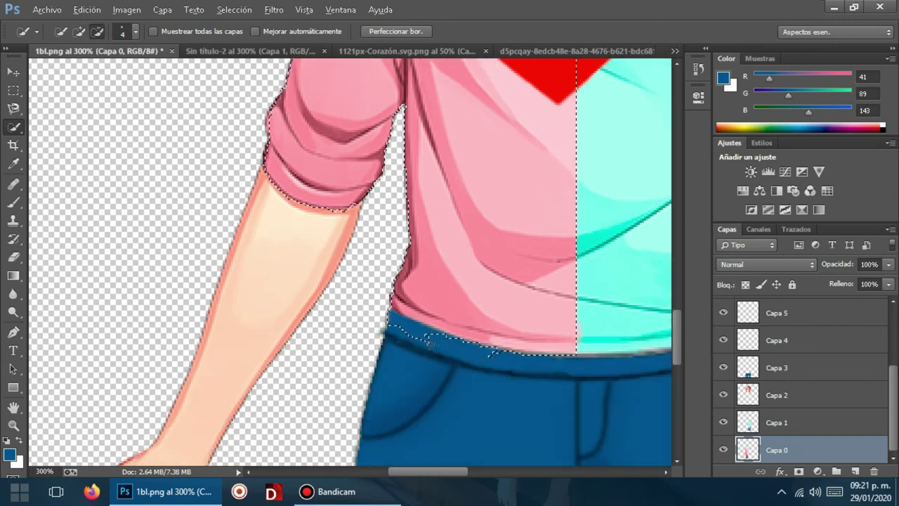
left_click_drag(401, 331, 447, 346)
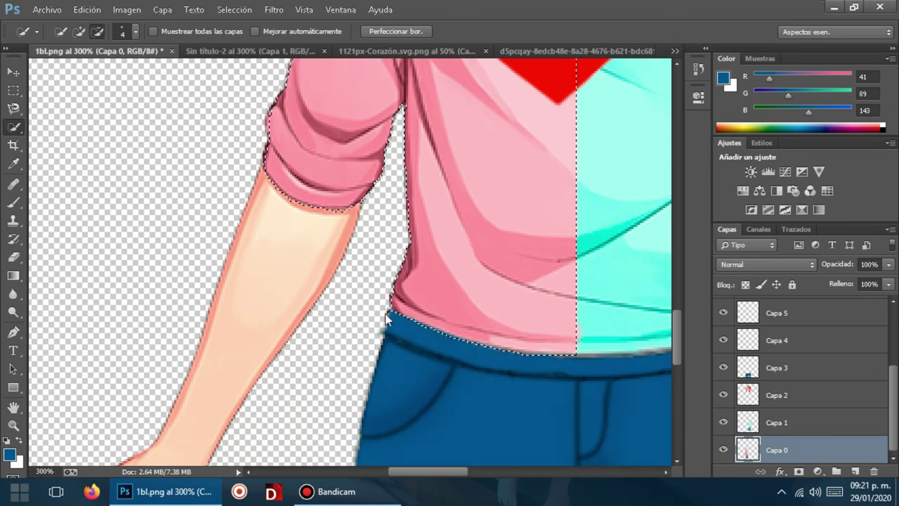
- Extend the selection up the sleeve and refine it near the cuff
scroll(529, 297, "up", 2)
scroll(610, 300, "down", 3)
scroll(611, 288, "up", 3)
scroll(612, 274, "up", 3)
scroll(603, 267, "up", 2)
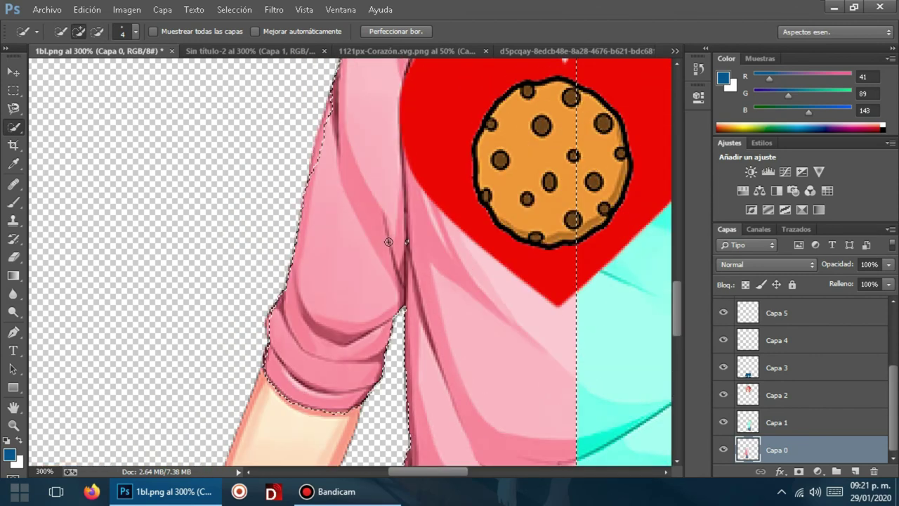
scroll(465, 281, "up", 2)
scroll(520, 260, "up", 3)
scroll(540, 246, "up", 2)
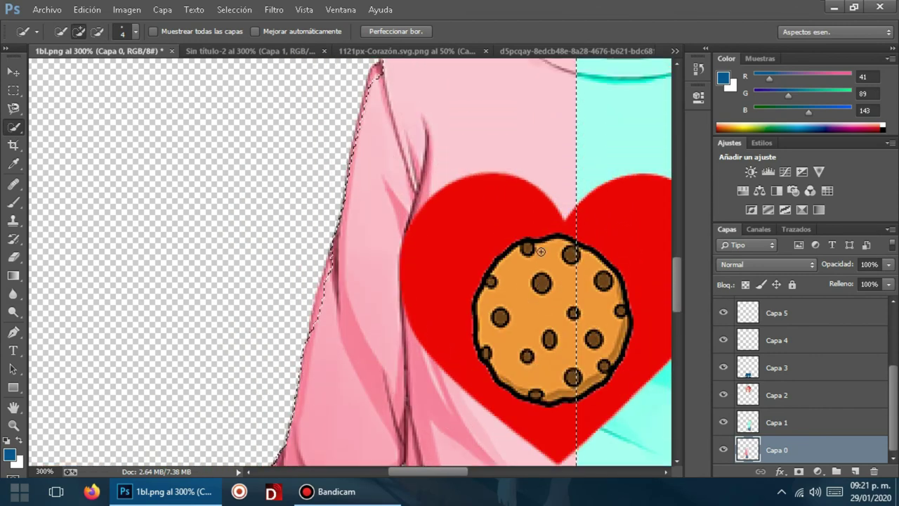
scroll(544, 243, "up", 3)
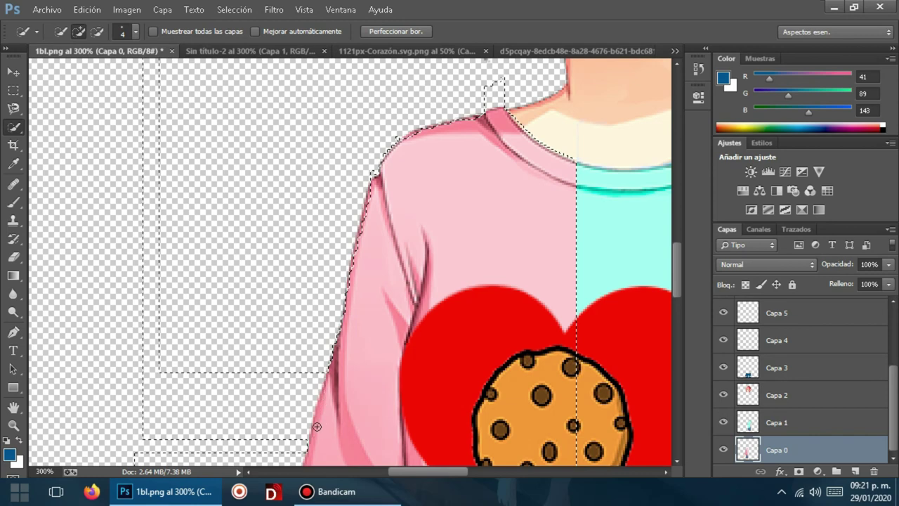
left_click_drag(358, 382, 363, 205)
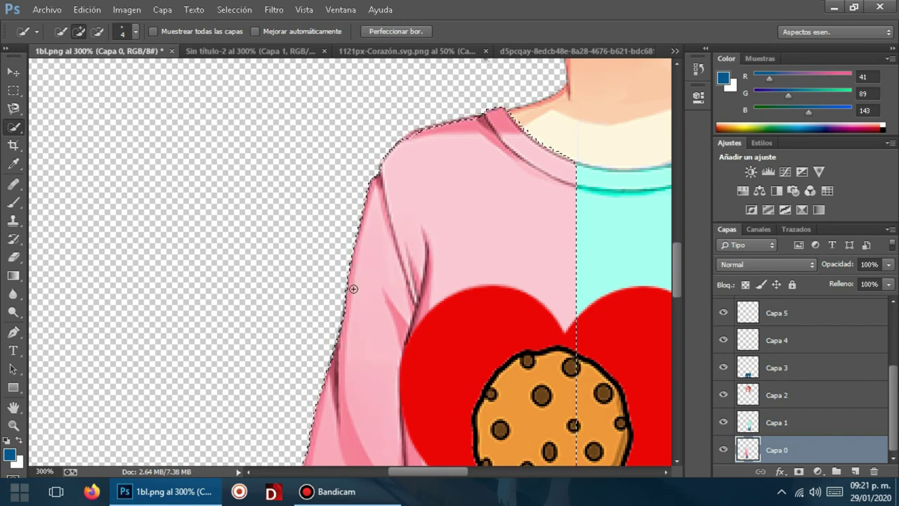
scroll(353, 286, "down", 3)
scroll(355, 289, "down", 5)
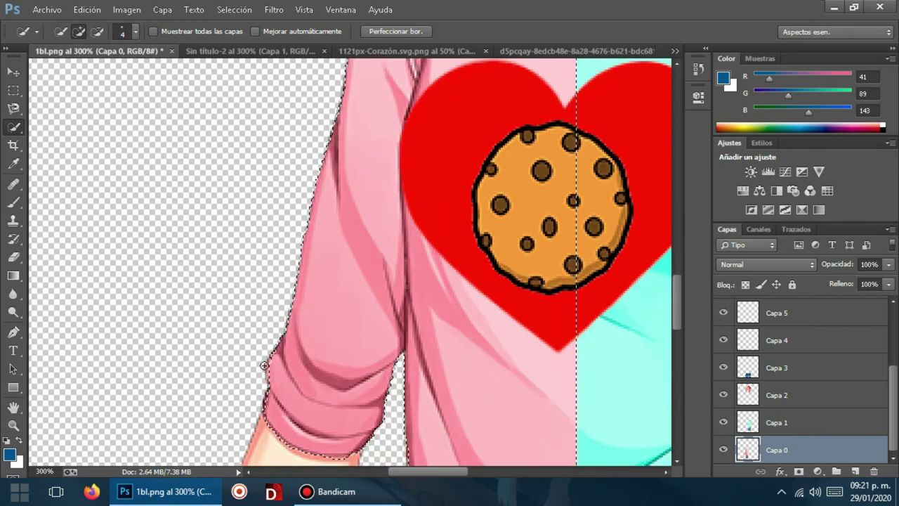
scroll(270, 389, "down", 1)
left_click(264, 388)
- Zoom back out to show the whole figure
scroll(300, 367, "down", 4)
scroll(306, 355, "down", 1)
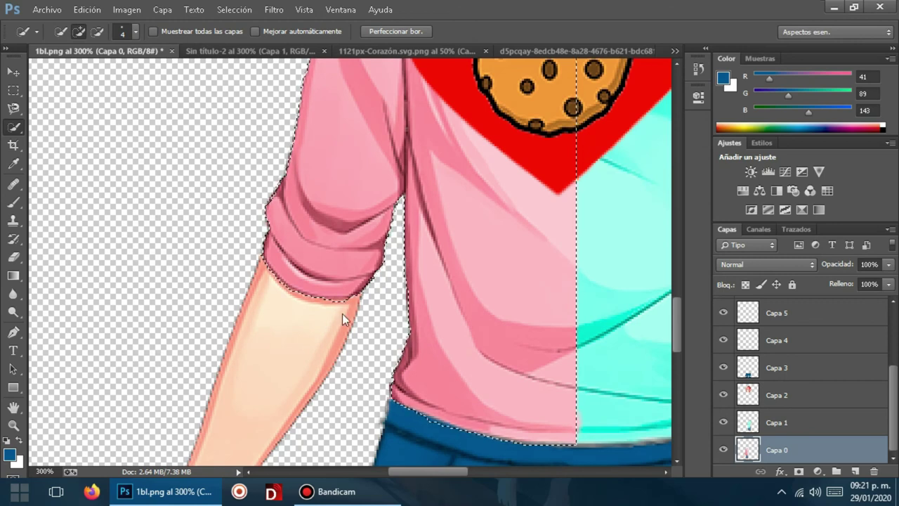
scroll(369, 328, "down", 2)
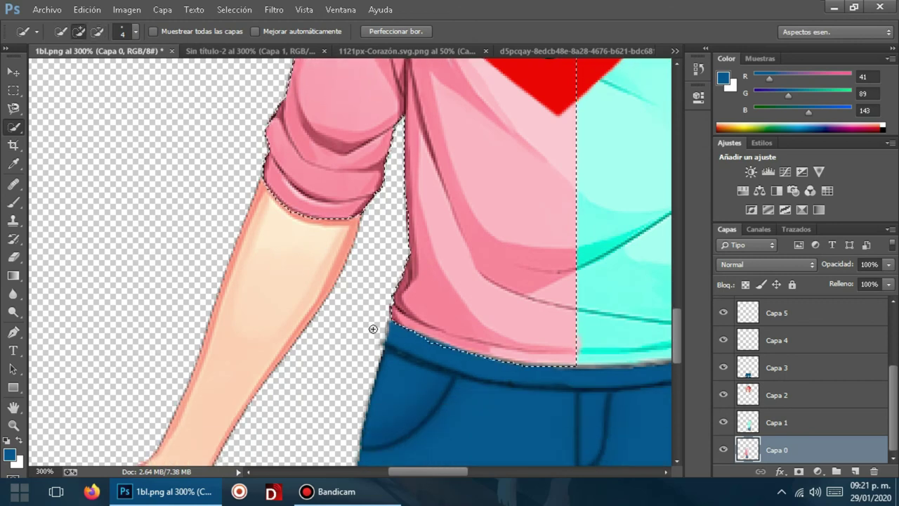
scroll(372, 328, "down", 2)
key("ctrl+d")
key("ctrl+minus")
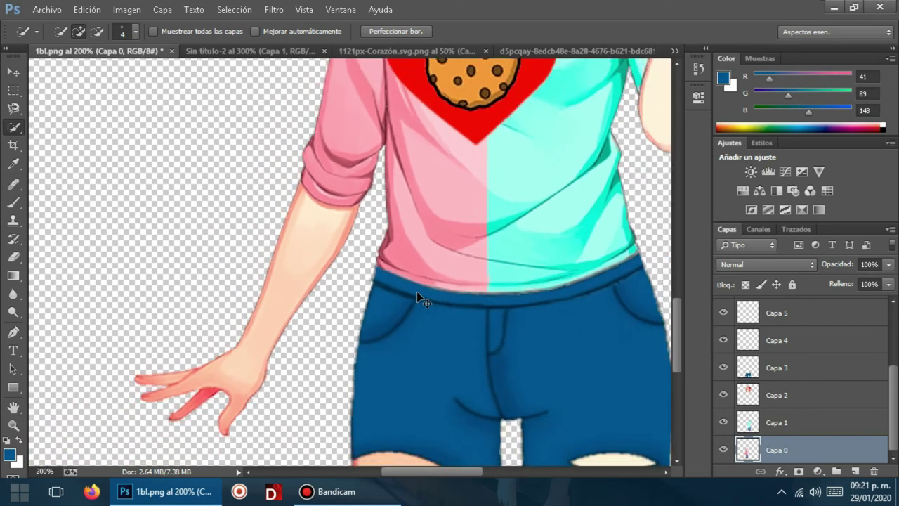
key("ctrl+minus")
key("ctrl+minus")
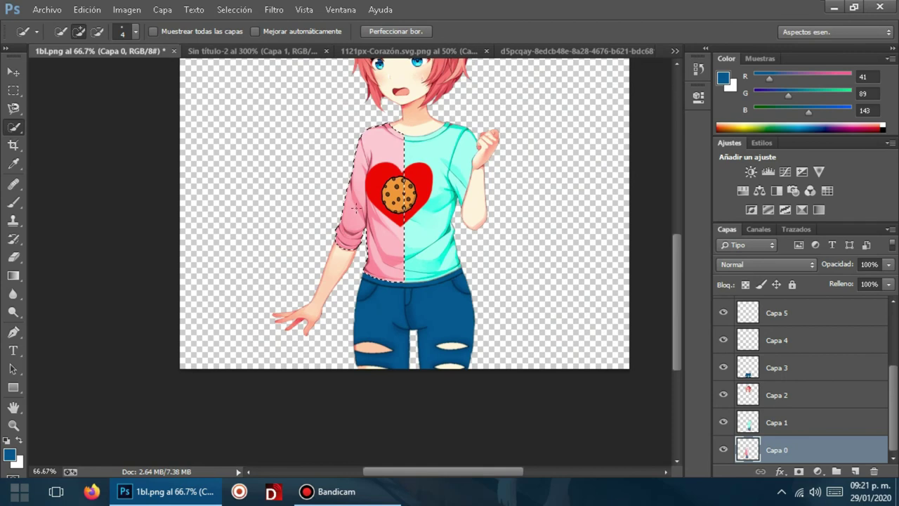
left_click(129, 10)
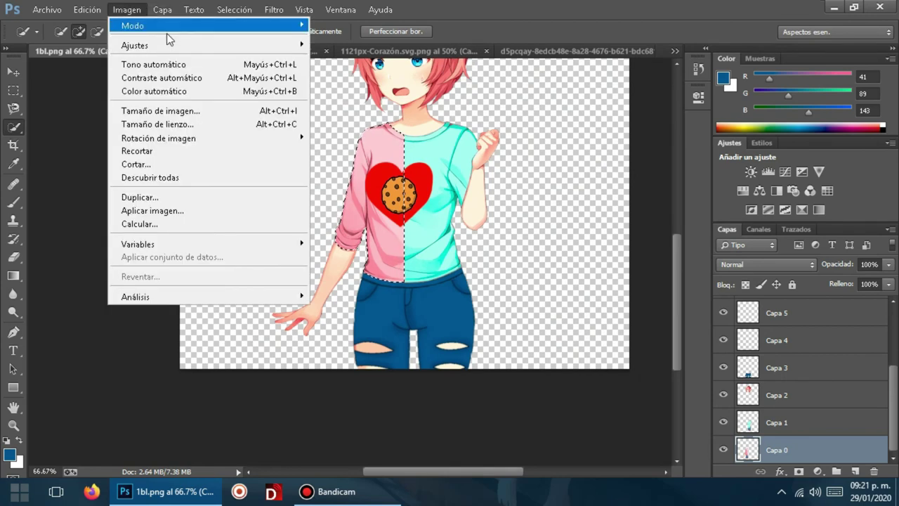
- Back out of Color Balance and open Hue/Saturation for the selected pink half
mouse_move(207, 45)
left_click(362, 132)
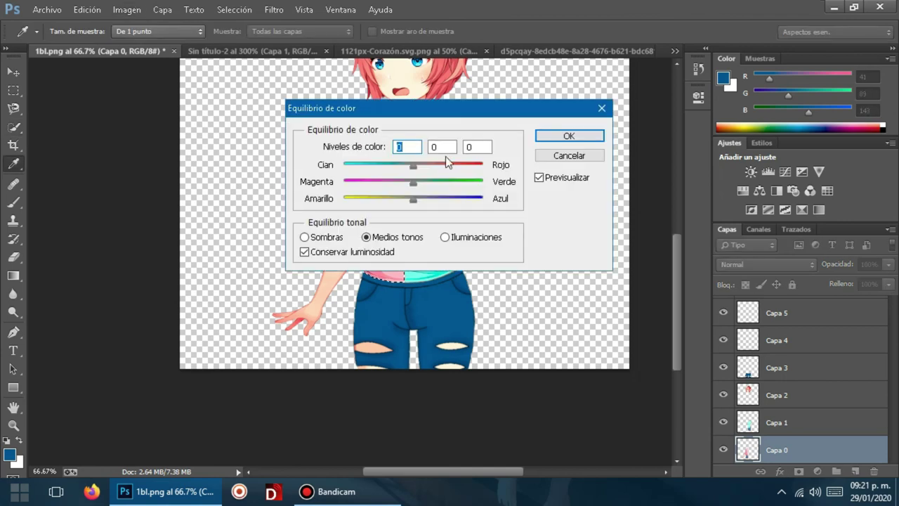
left_click(580, 158)
key("w")
left_click(162, 10)
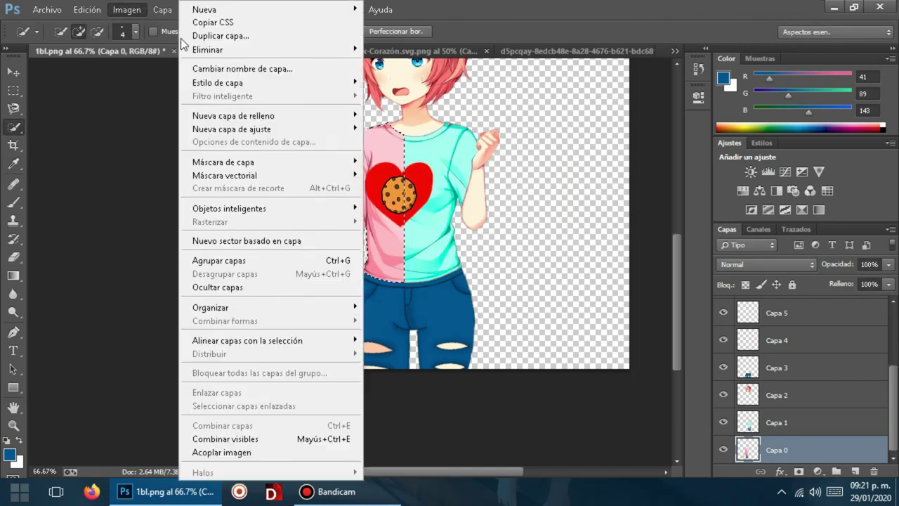
mouse_move(128, 10)
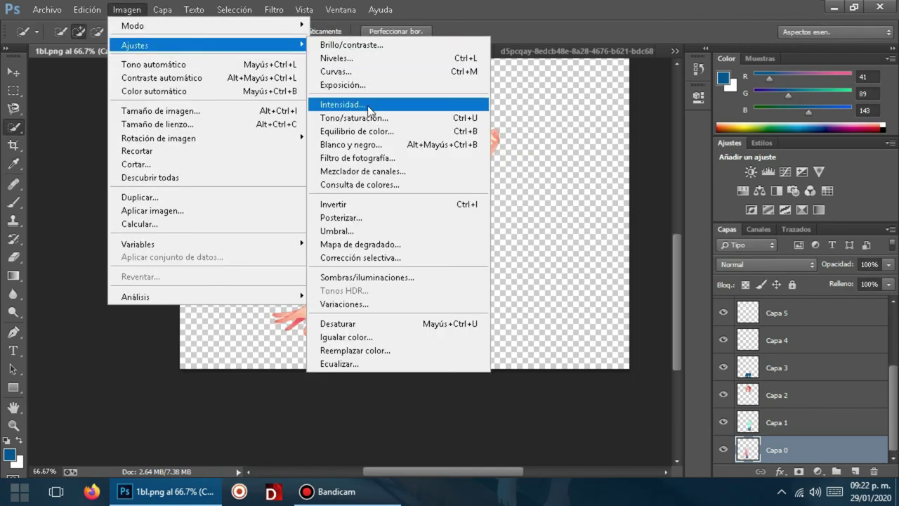
left_click(365, 118)
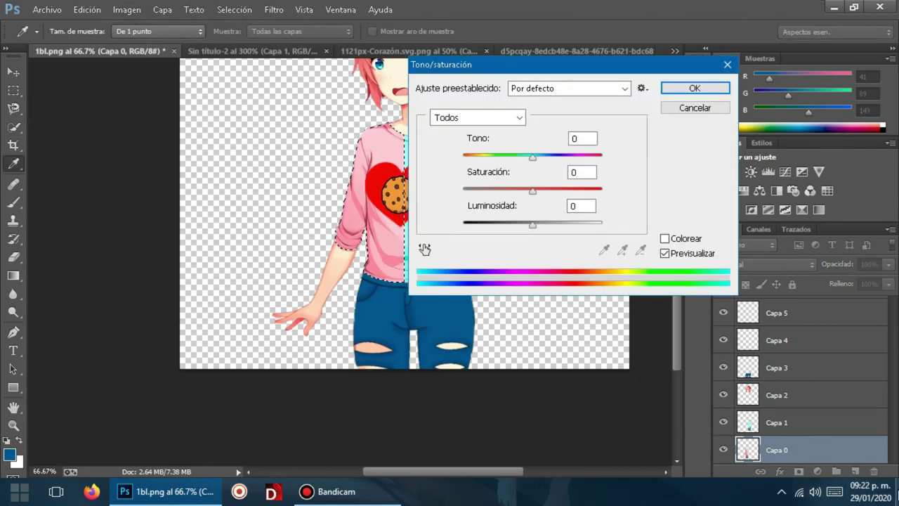
key("super+d")
- Open 'colores de sayori casual' in Windows Photo Viewer as the settings reference
right_click(93, 397)
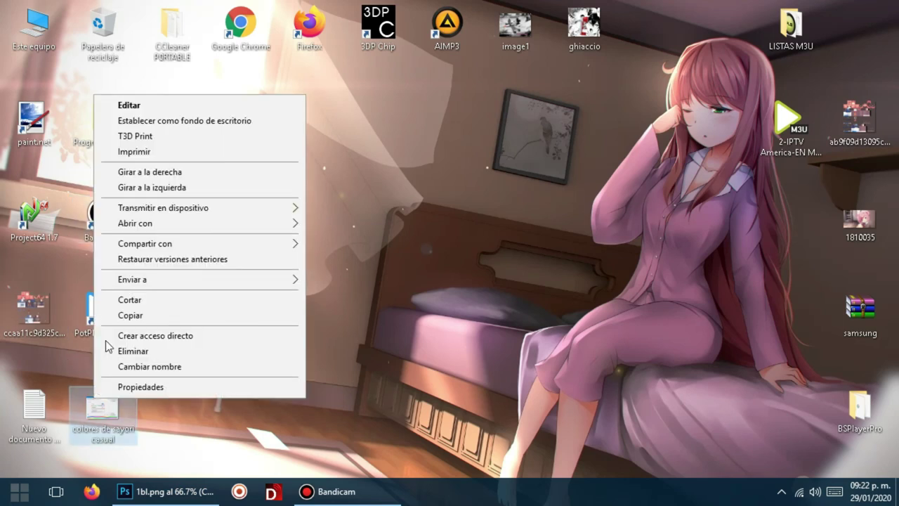
mouse_move(135, 223)
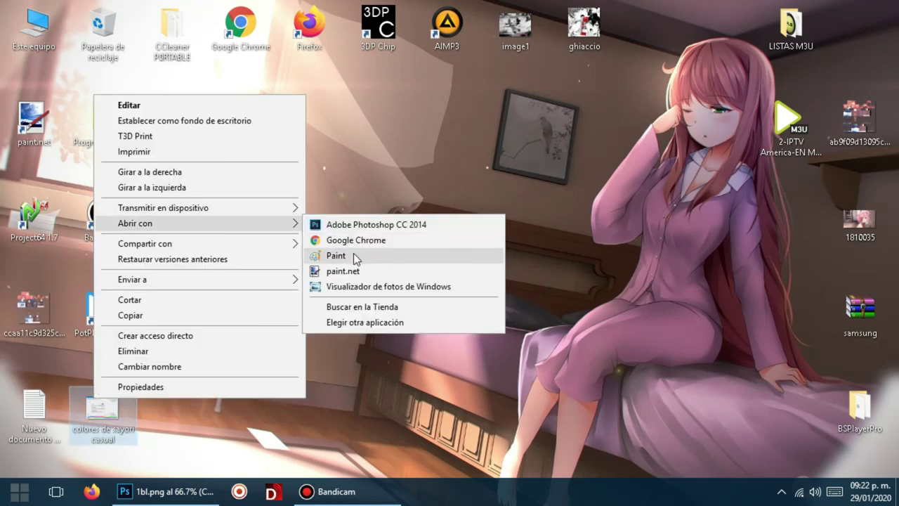
left_click(353, 273)
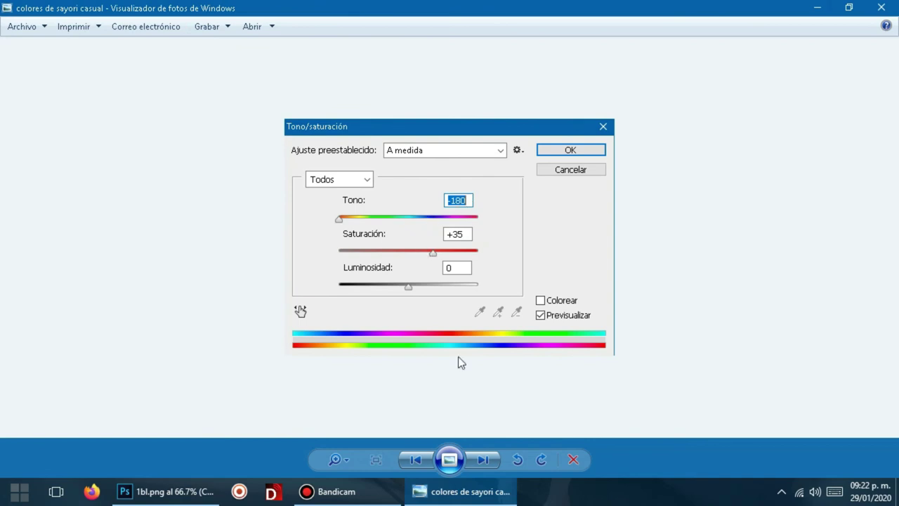
left_click(169, 491)
- Set Hue to -180 on the left half, apply it, and deselect
left_click_drag(533, 155, 430, 159)
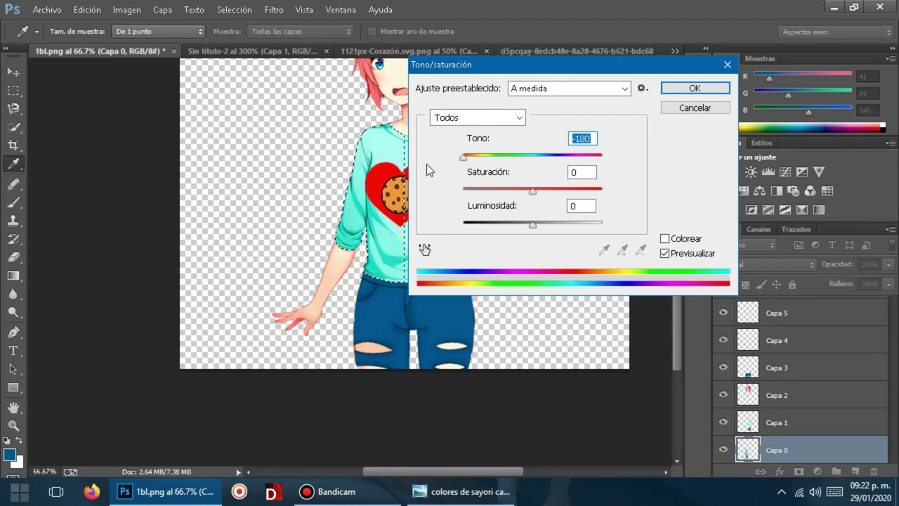
left_click_drag(580, 71, 713, 66)
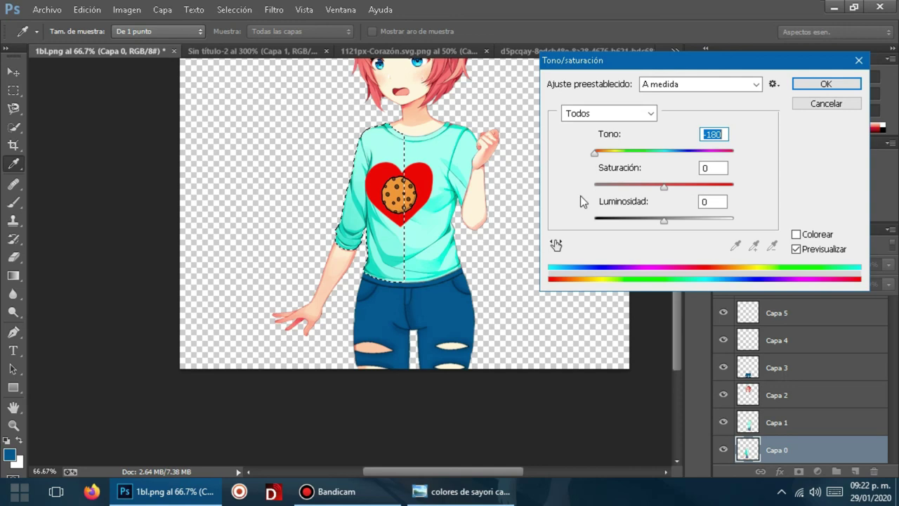
left_click(826, 84)
key("w")
key("ctrl+d")
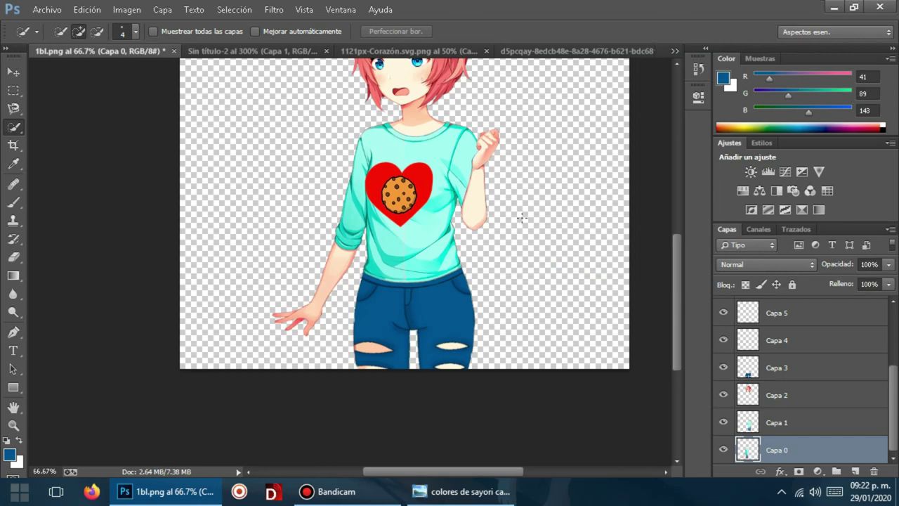
- Zoom in on the center seam and sample the shirt's light cyan for the Brush
key("ctrl+plus")
key("ctrl+plus")
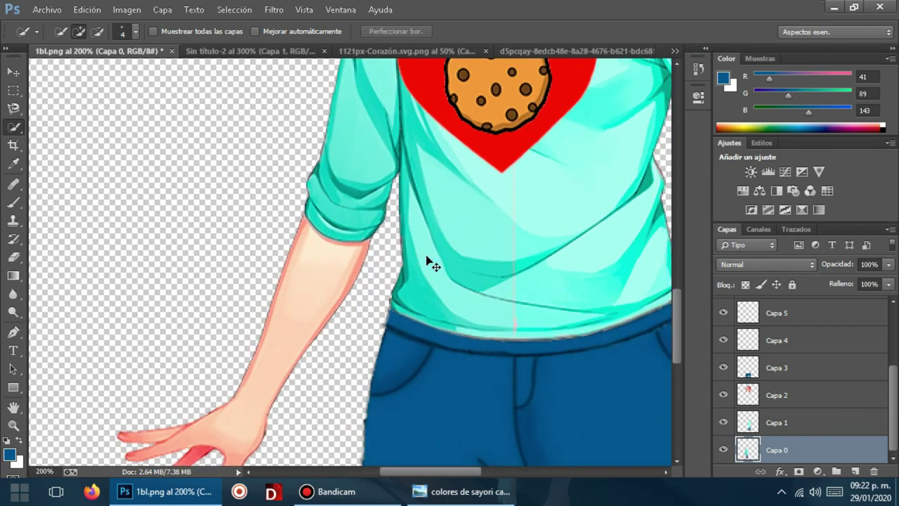
key("ctrl+plus")
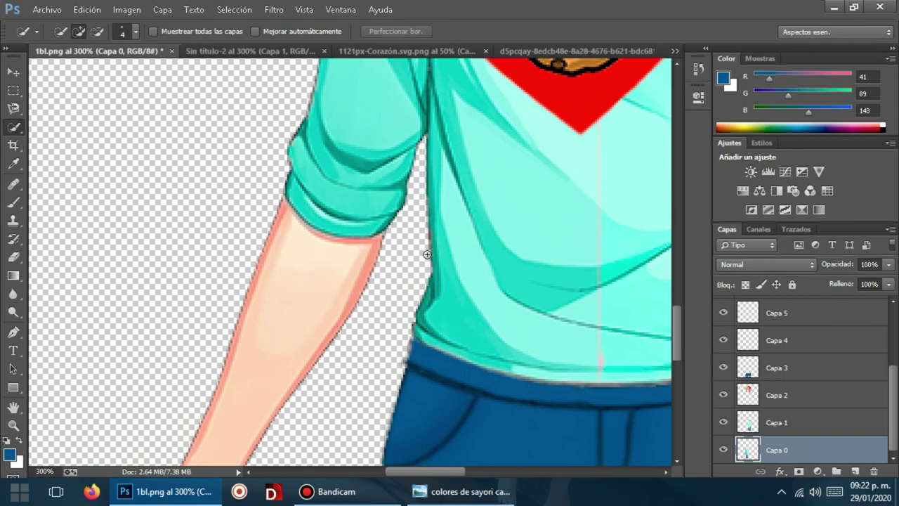
scroll(598, 255, "up", 3)
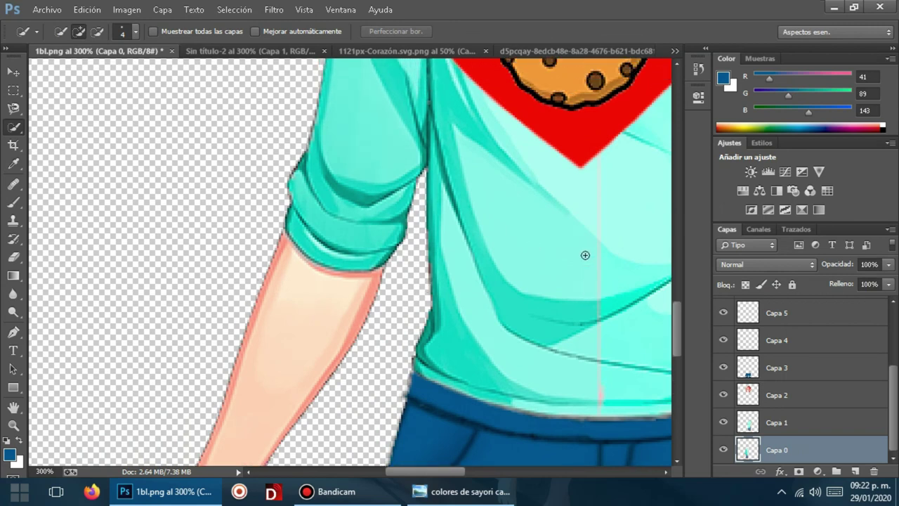
left_click(13, 203)
left_click_drag(396, 472, 419, 471)
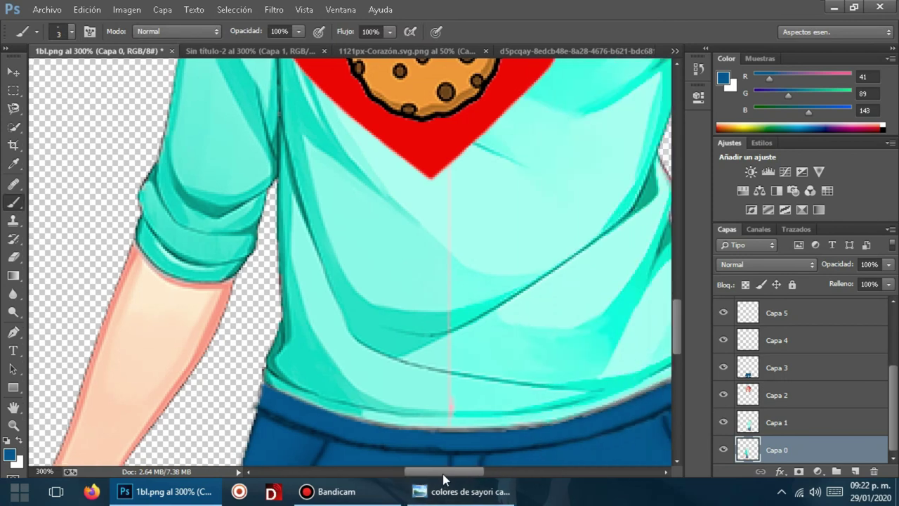
left_click(13, 165)
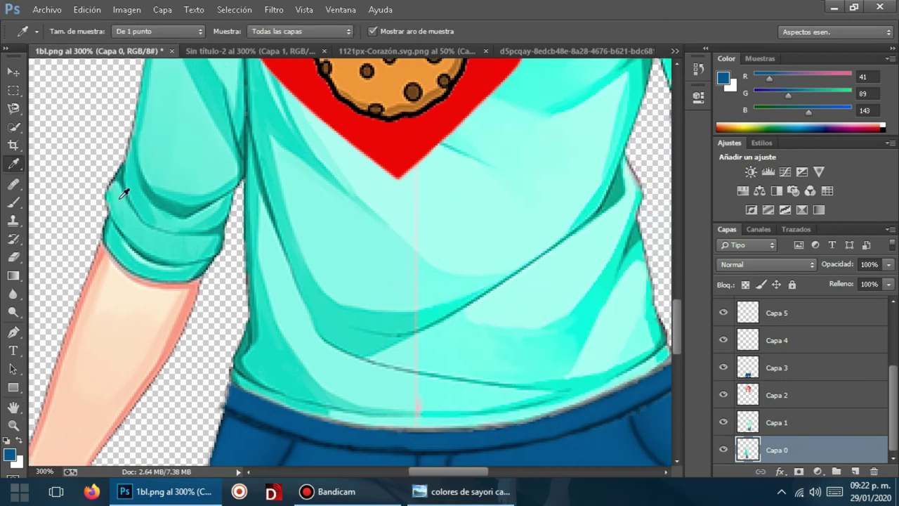
left_click(411, 205)
key("b")
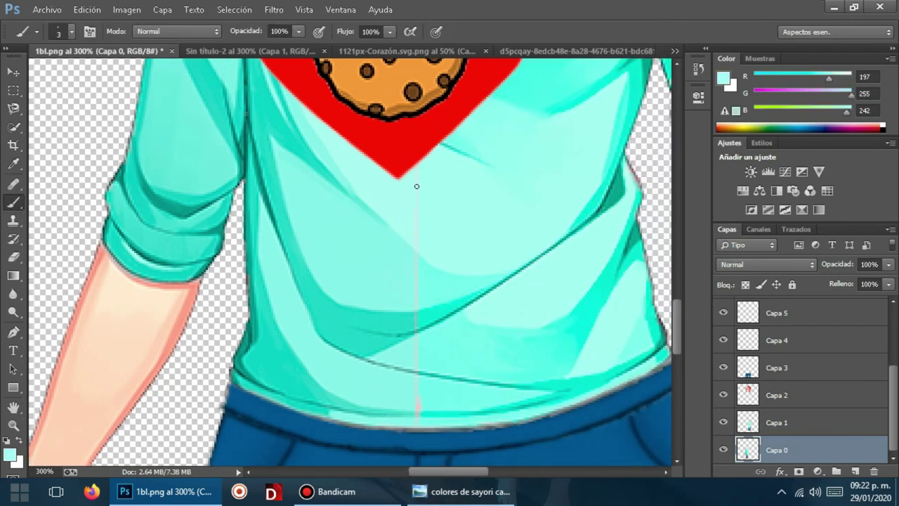
- Set the brush to 5 px and paint the seam's top on Capa 1
left_click(72, 32)
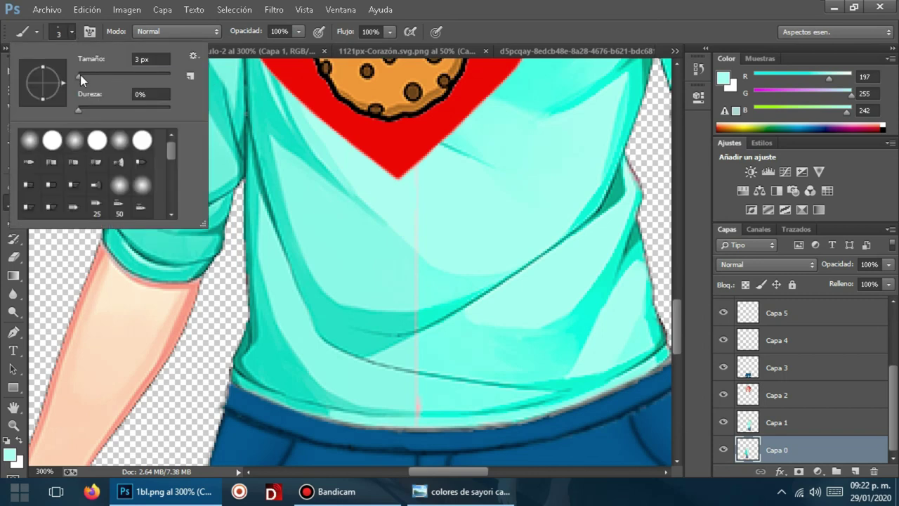
left_click_drag(80, 74, 93, 83)
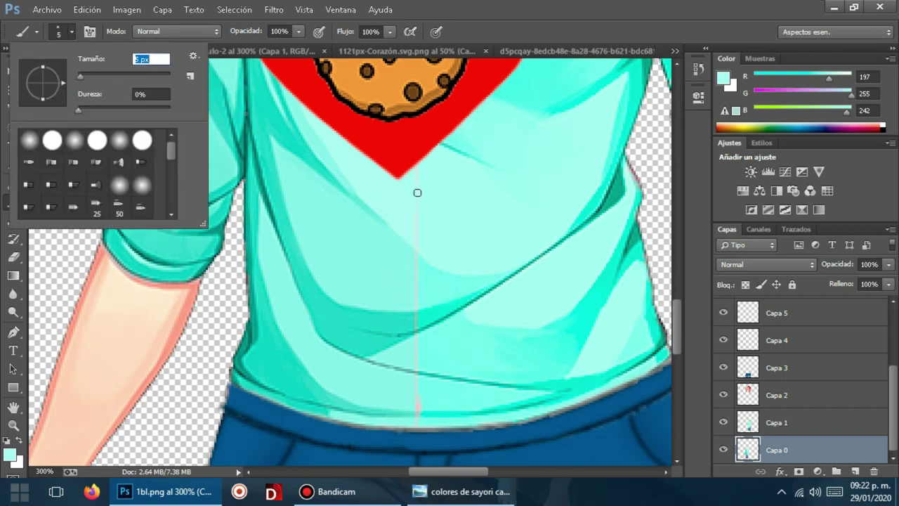
key("Return")
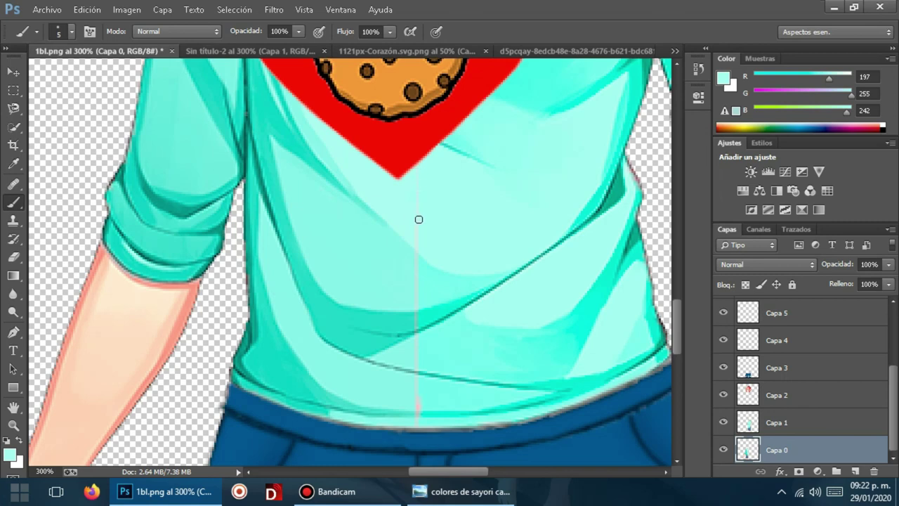
left_click(762, 426)
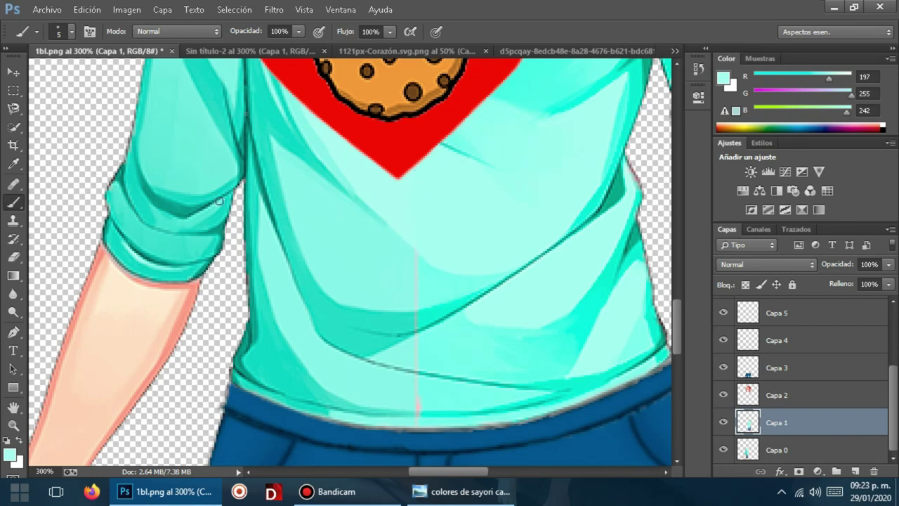
- Paint the seam with cyan sampled beside it and the darker teal of the fold
left_click(12, 164)
left_click(365, 236)
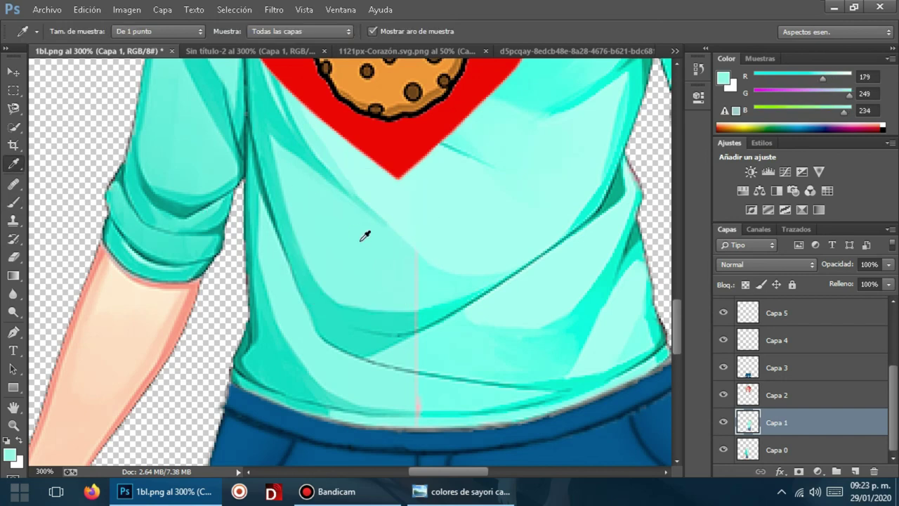
left_click(13, 202)
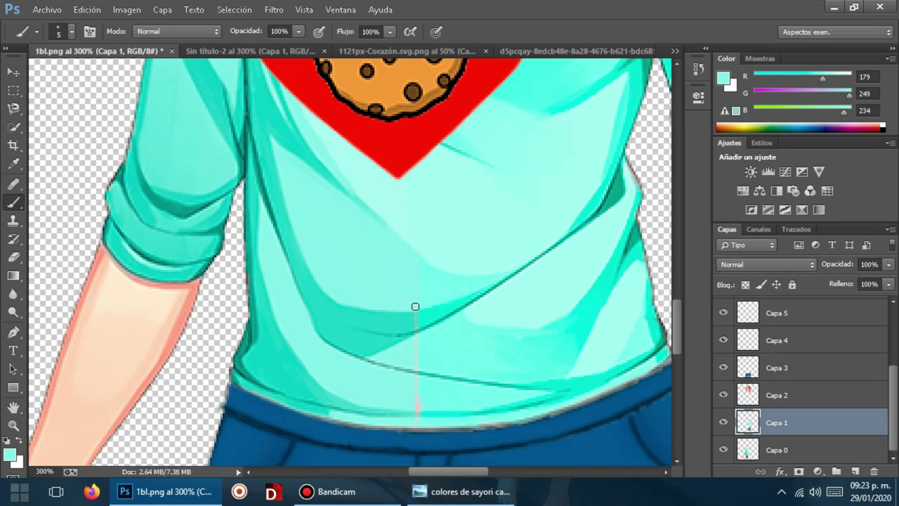
left_click(13, 164)
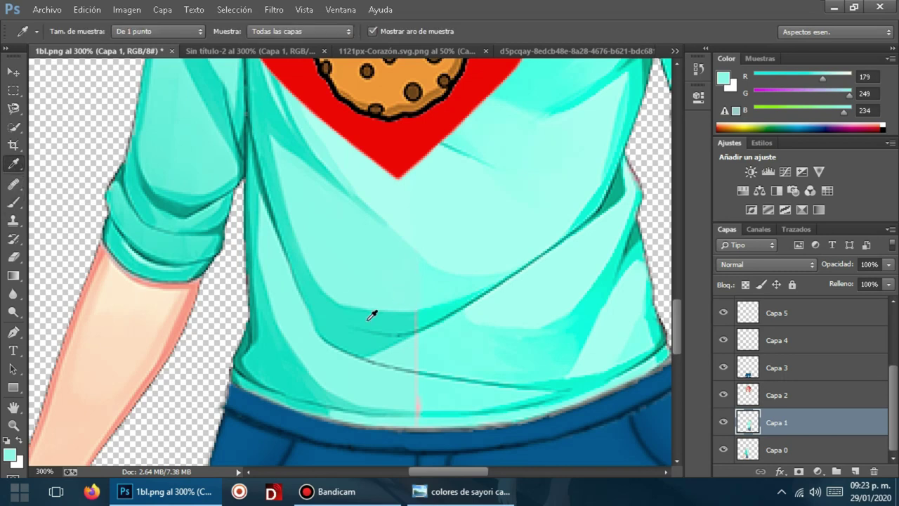
left_click(368, 319)
key("b")
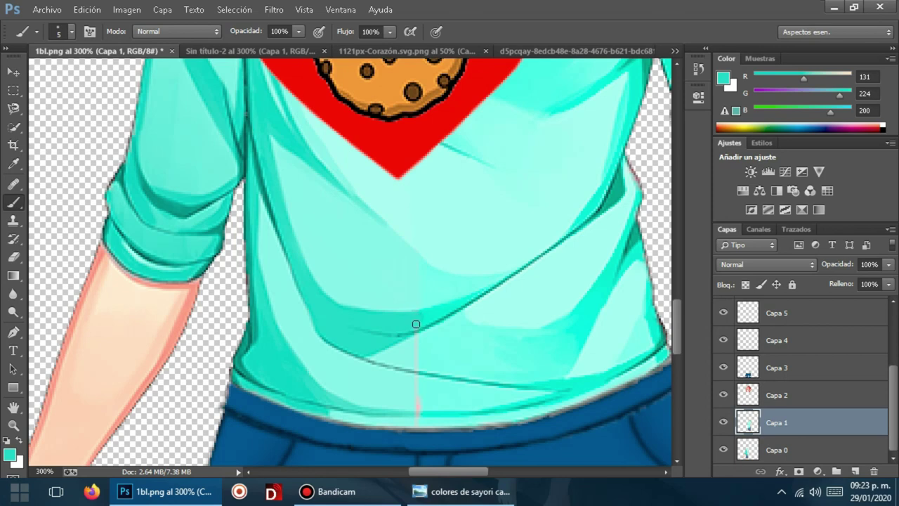
- Finish the seam in light teal and pale cyan shades, then zoom out
left_click(13, 164)
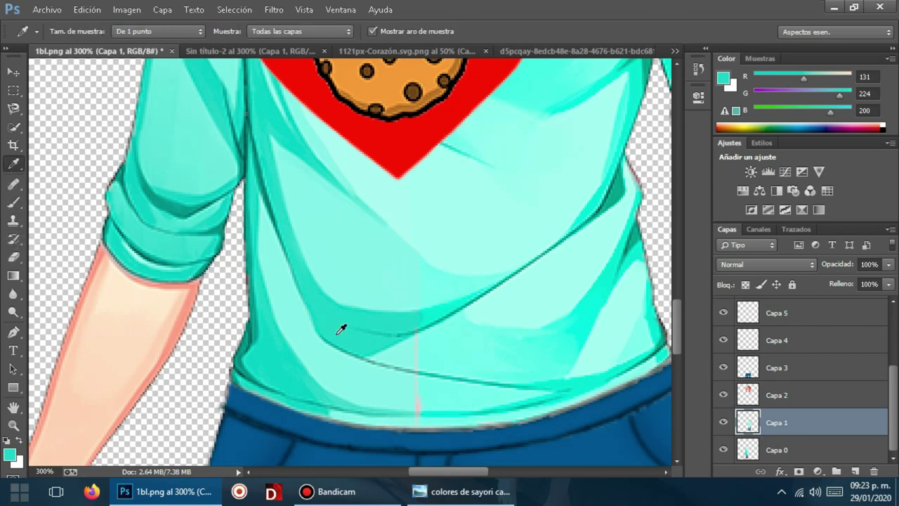
left_click(449, 350)
left_click(12, 201)
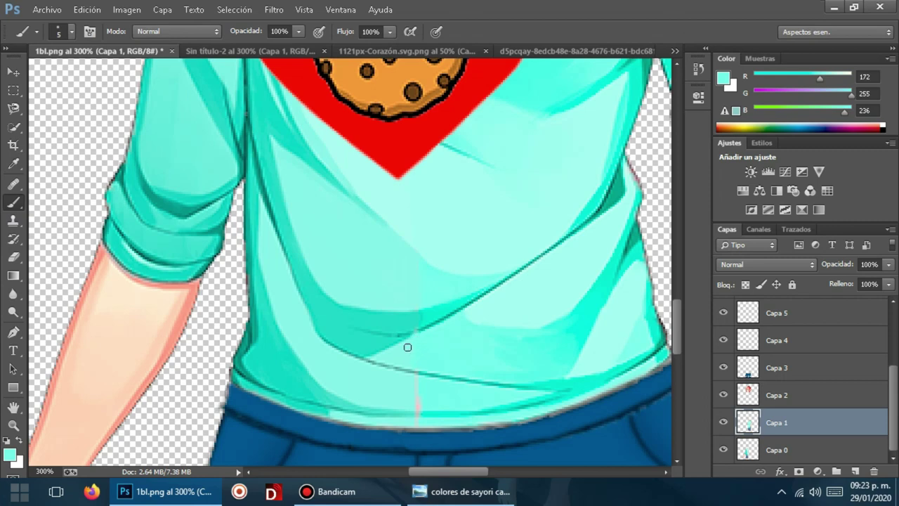
left_click(12, 164)
left_click(361, 367)
left_click(13, 201)
key("ctrl+minus")
key("ctrl+minus")
- Start Save As in Imágenes > personaje para el canal with the file name 'Sayori Channel'
key("ctrl+minus")
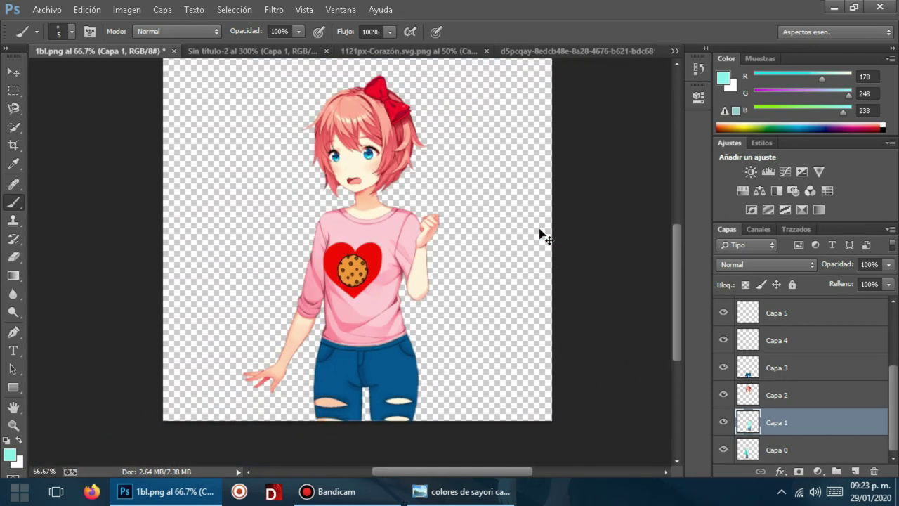
key("ctrl+minus")
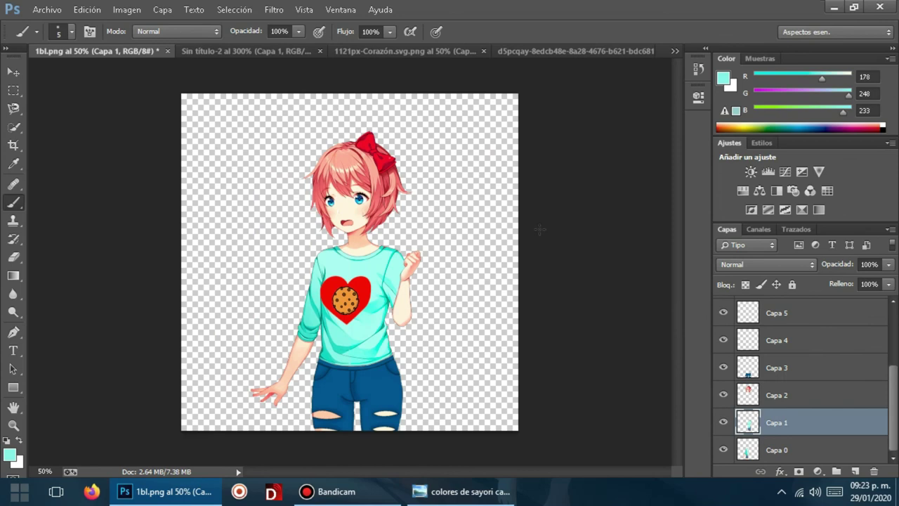
left_click(47, 10)
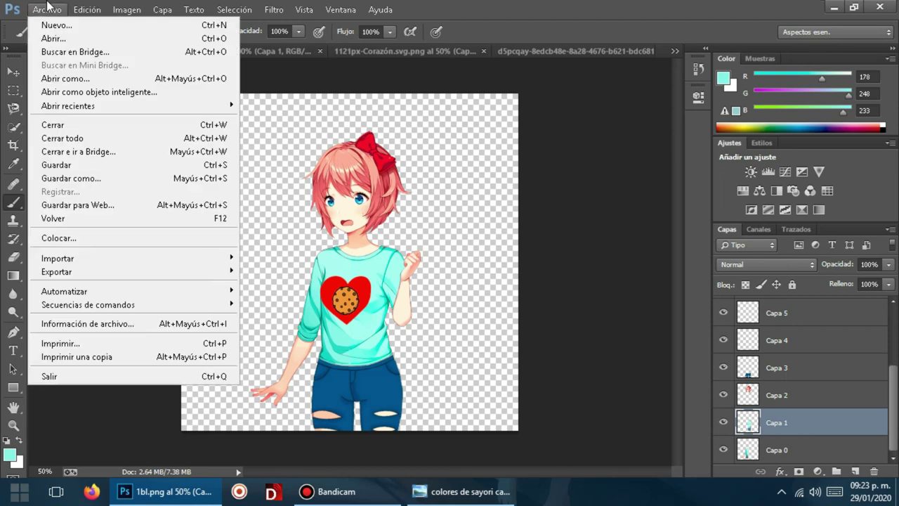
left_click(121, 175)
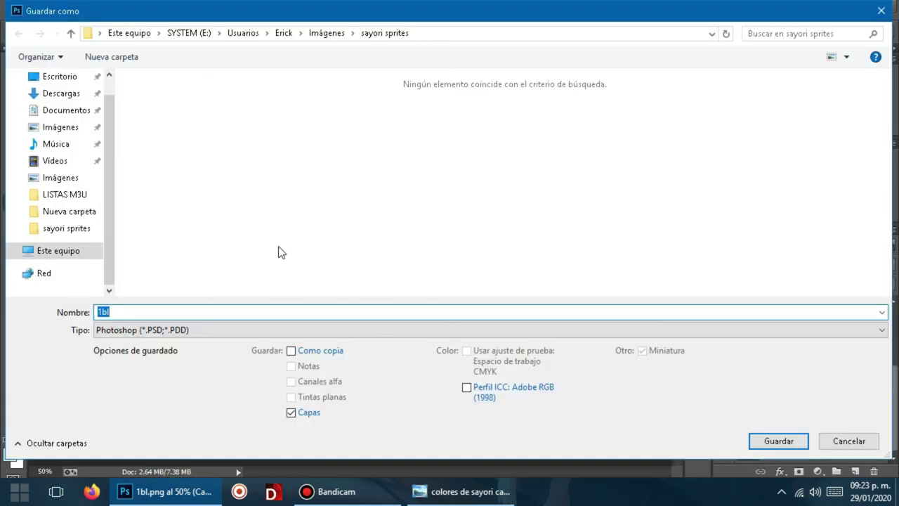
left_click(60, 128)
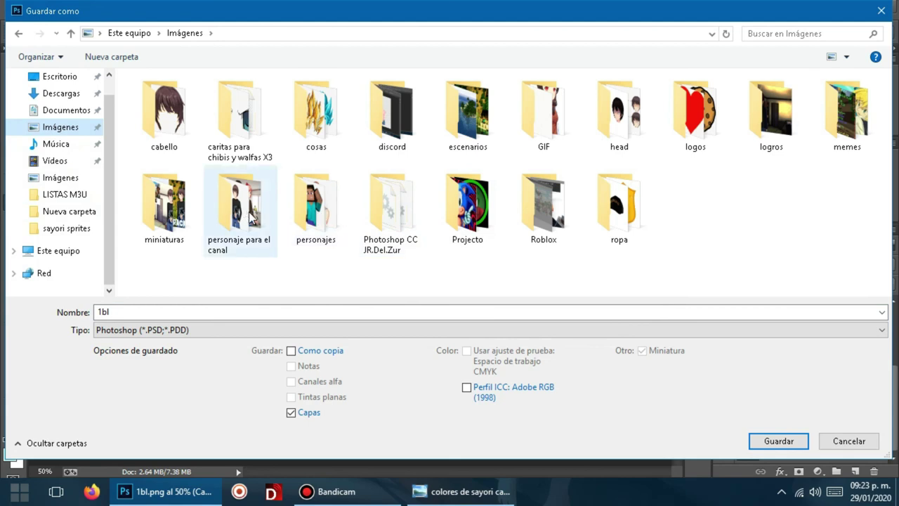
double_click(247, 212)
double_click(176, 312)
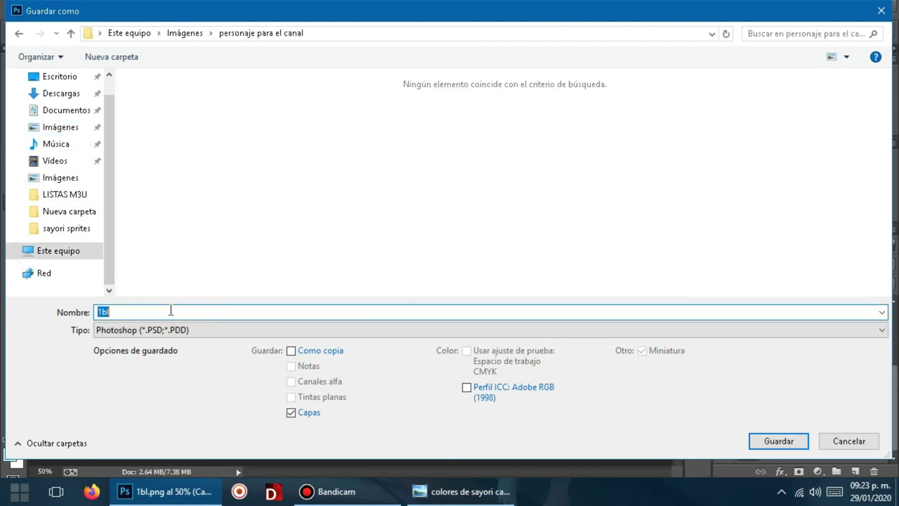
type("sa")
key("BackSpace")
type("Sayori Channel")
- Set the file type to PNG, save, and accept the PNG options
left_click(219, 335)
left_click(147, 261)
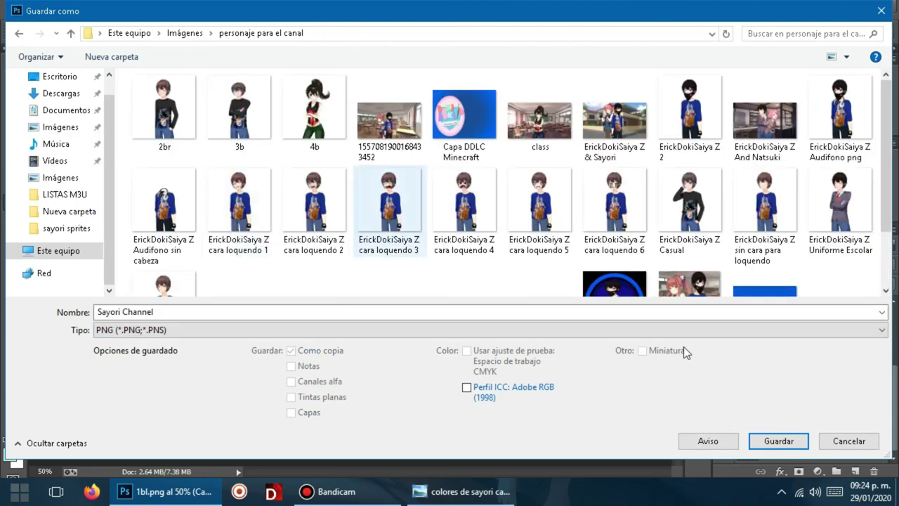
left_click(804, 445)
left_click(500, 155)
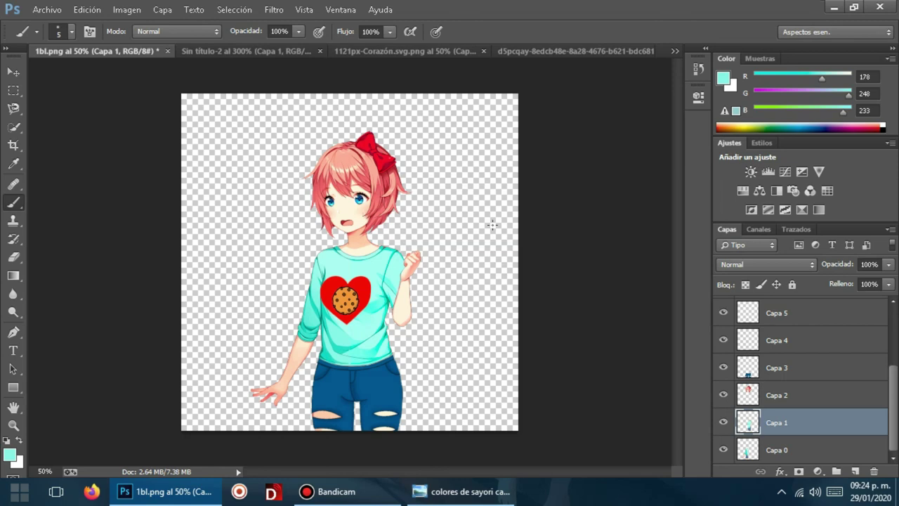
- Bring up Bandicam from the taskbar and stop the capture
left_click(330, 491)
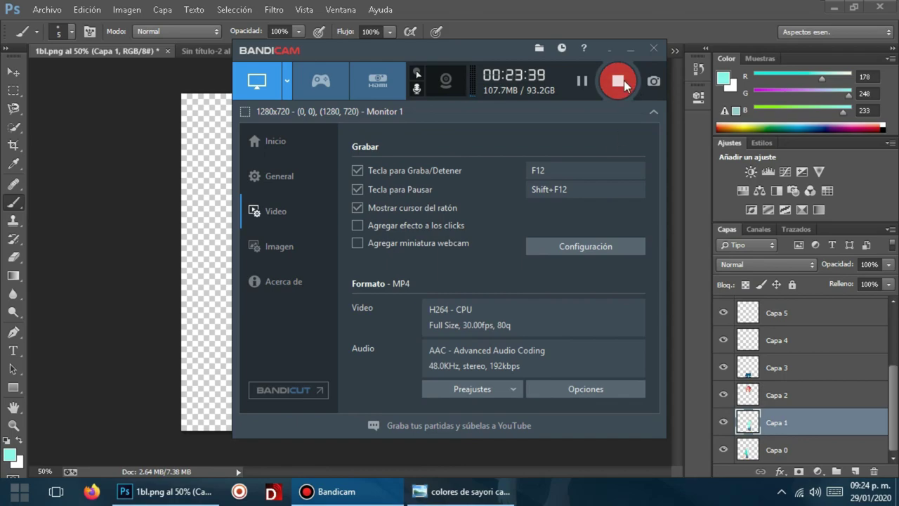
left_click(619, 81)
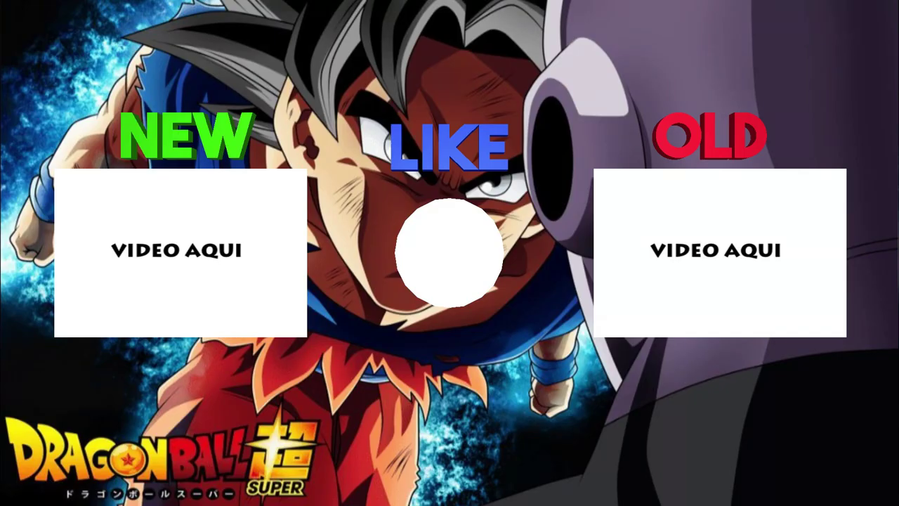